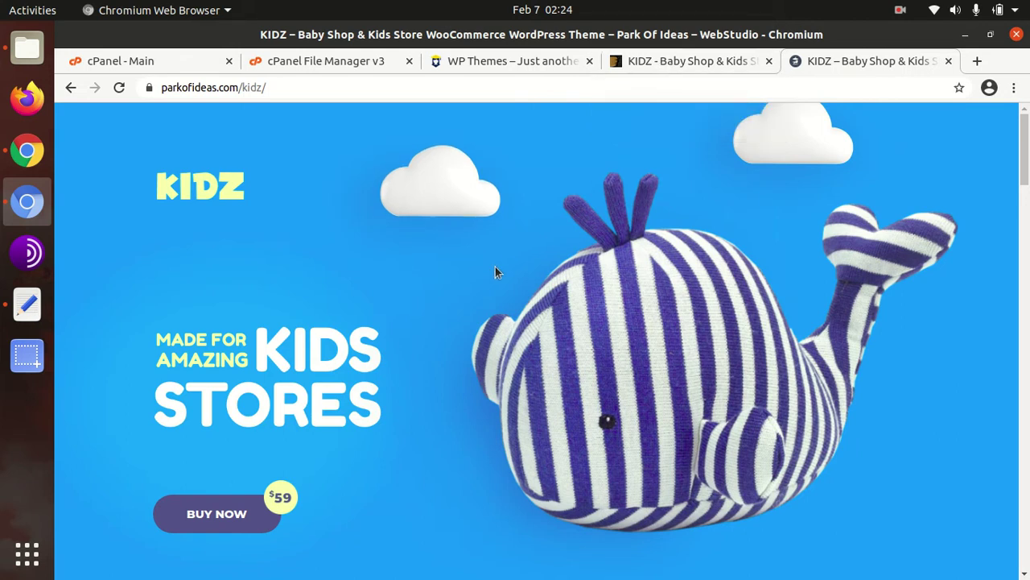
Review the KIDZ theme's ThemeForest item page and description, visiting the linked demo site and returning to the listing
{"action": "left_click", "coordinate": [656, 62]}
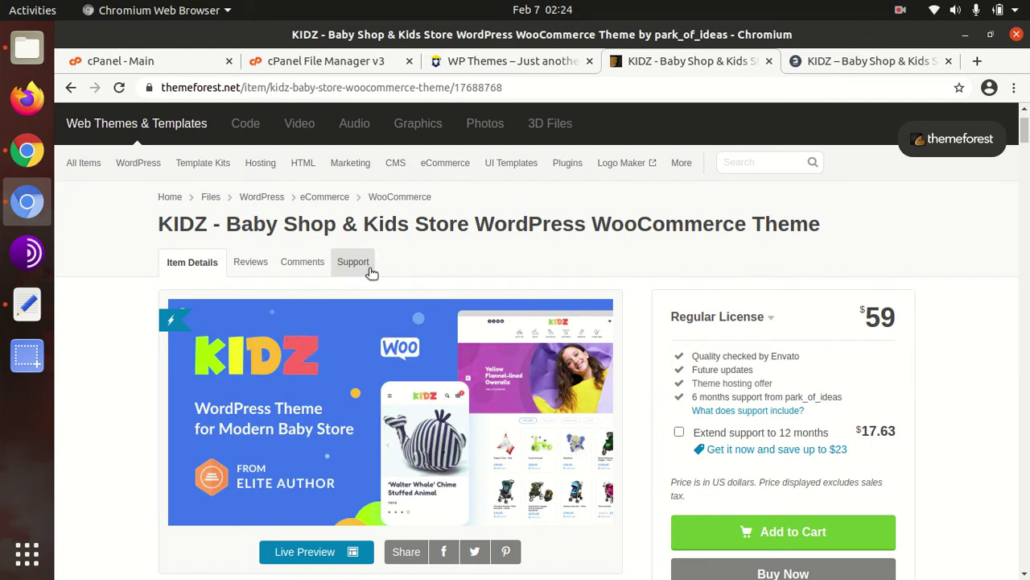
{"action": "scroll", "coordinate": [161, 290], "scroll_direction": "down", "scroll_amount": 2}
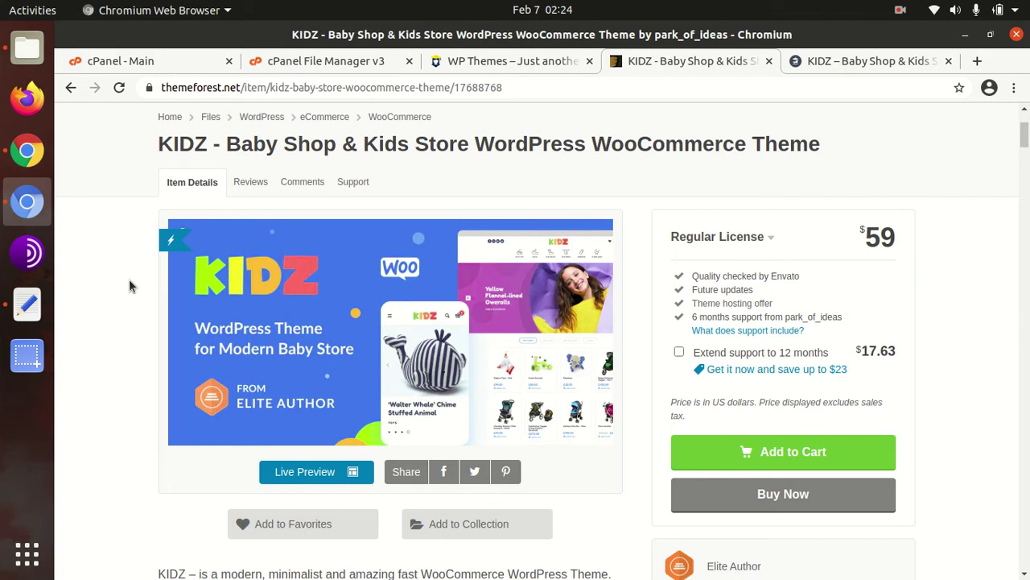
{"action": "scroll", "coordinate": [131, 280], "scroll_direction": "down", "scroll_amount": 2}
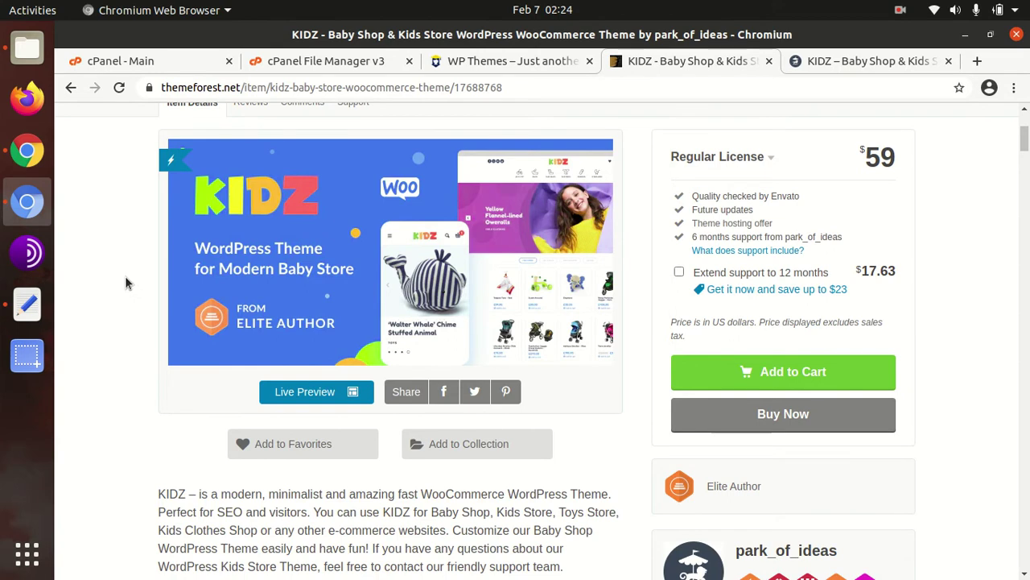
{"action": "scroll", "coordinate": [124, 283], "scroll_direction": "down", "scroll_amount": 2}
{"action": "scroll", "coordinate": [125, 282], "scroll_direction": "down", "scroll_amount": 4}
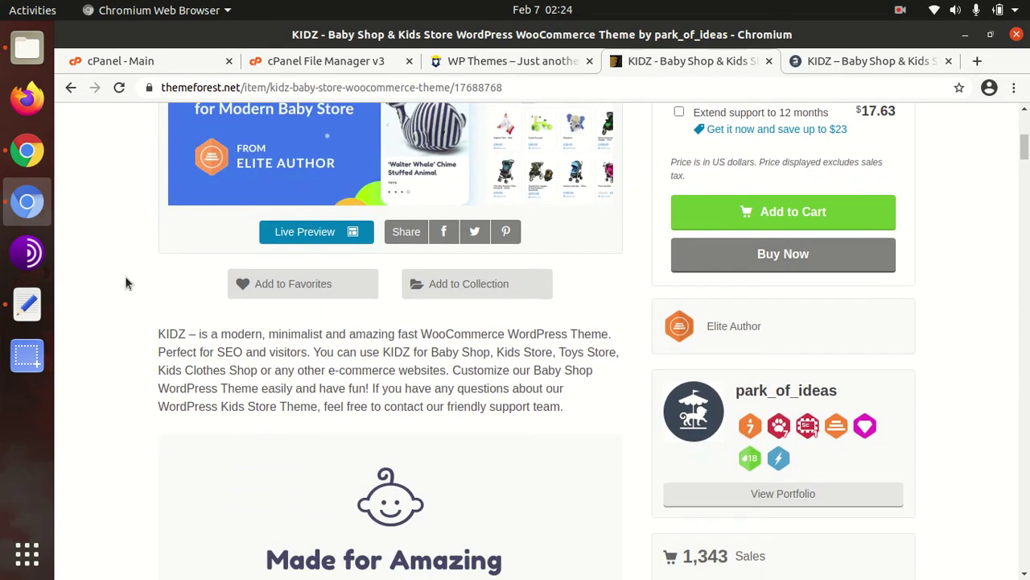
{"action": "left_click_drag", "start_coordinate": [158, 256], "coordinate": [421, 255]}
{"action": "left_click", "coordinate": [243, 377]}
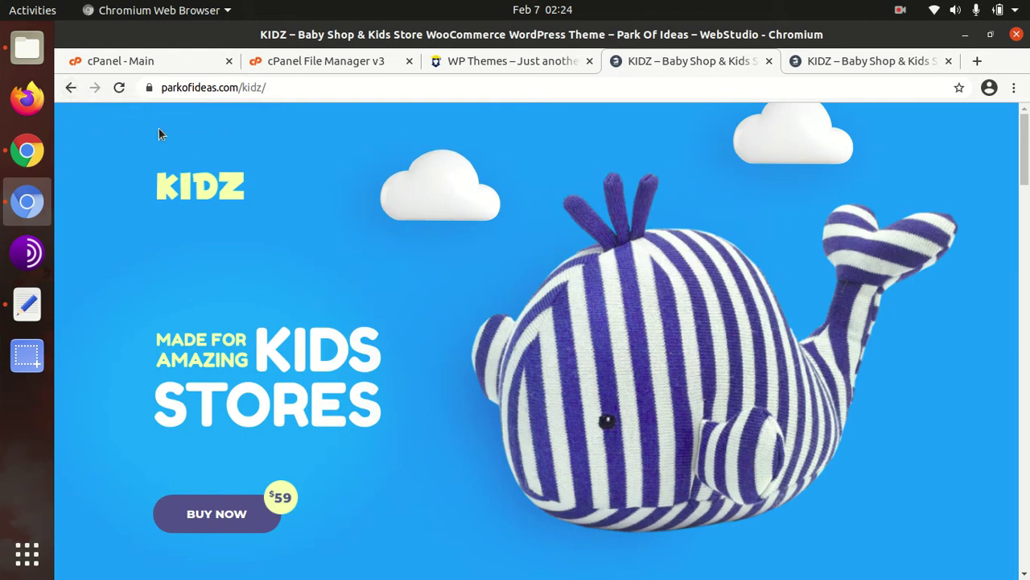
{"action": "left_click", "coordinate": [70, 89]}
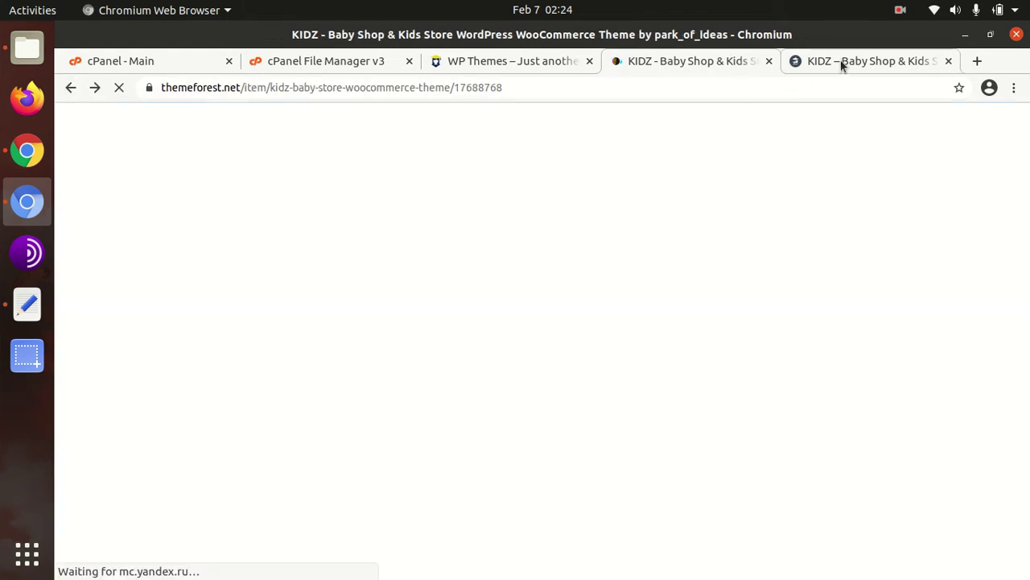
Look over the demo layouts from Demo One to Demo Five on the KIDZ preview site
{"action": "left_click", "coordinate": [841, 60]}
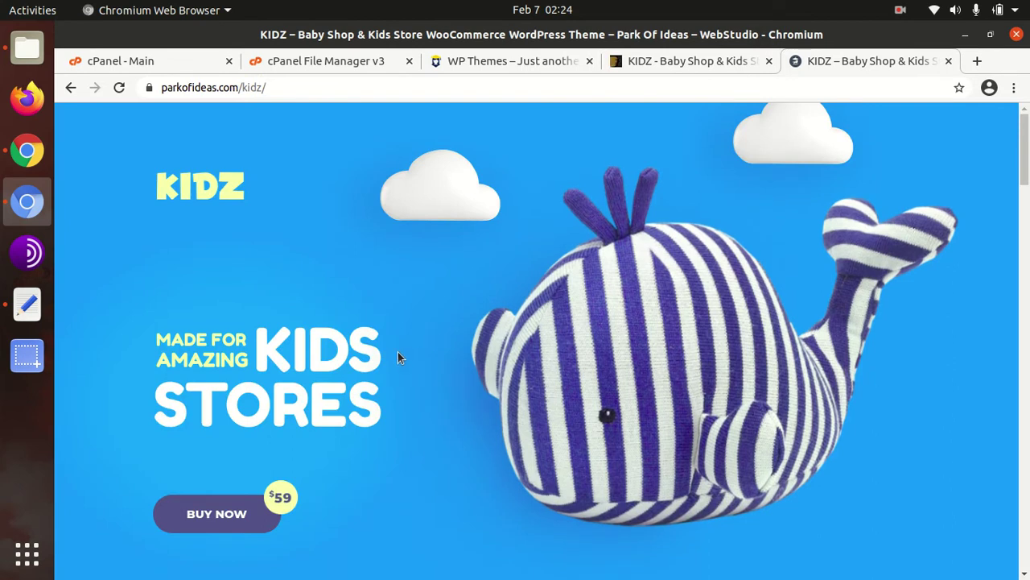
{"action": "scroll", "coordinate": [398, 354], "scroll_direction": "down", "scroll_amount": 5}
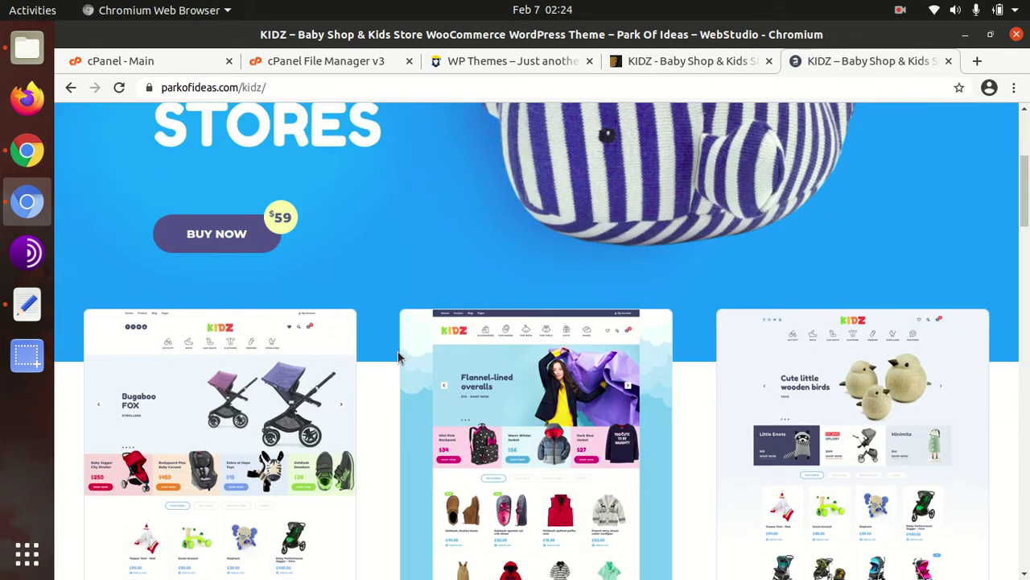
{"action": "scroll", "coordinate": [260, 353], "scroll_direction": "down", "scroll_amount": 2}
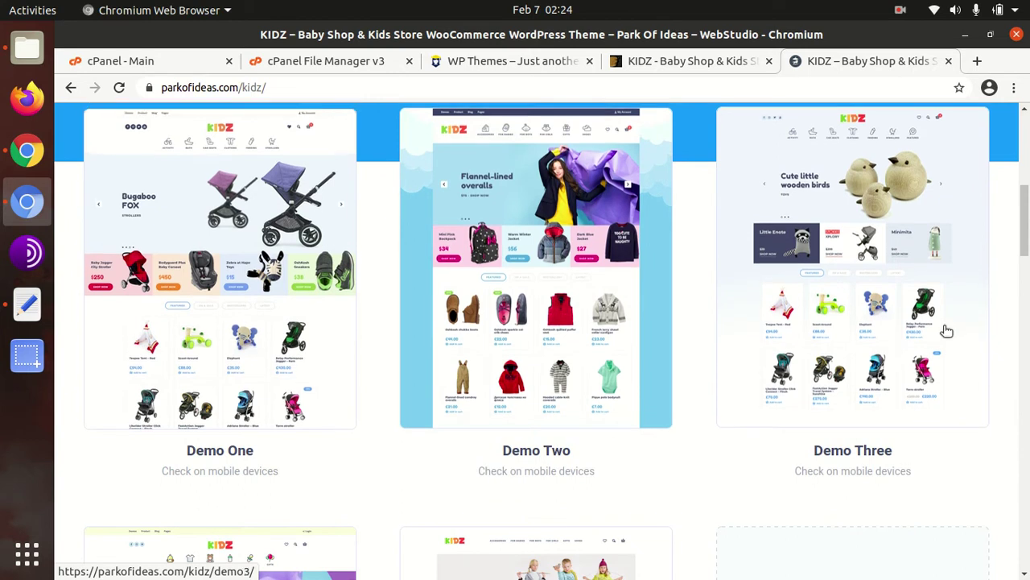
{"action": "scroll", "coordinate": [536, 282], "scroll_direction": "down", "scroll_amount": 1}
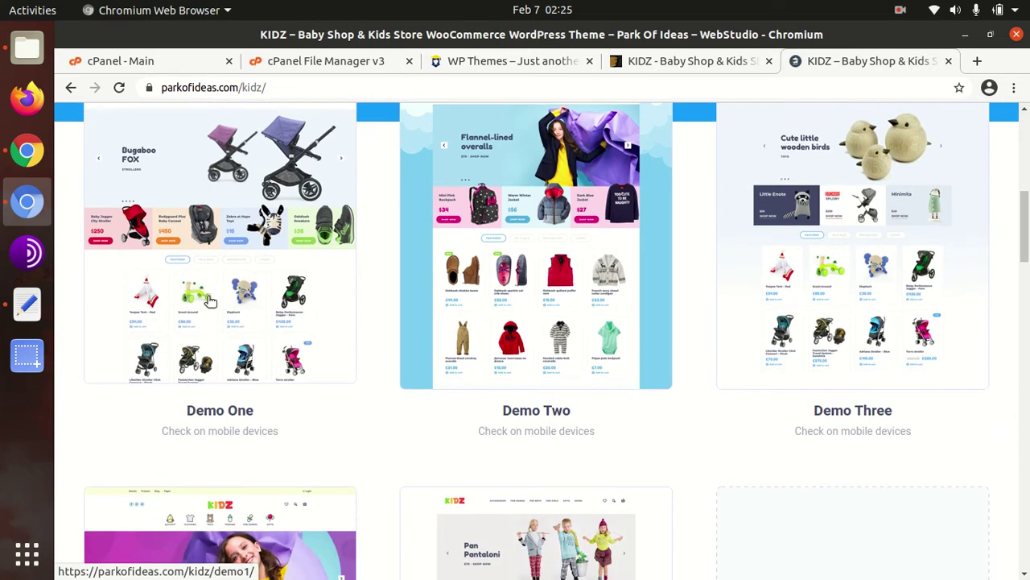
{"action": "scroll", "coordinate": [901, 292], "scroll_direction": "down", "scroll_amount": 3}
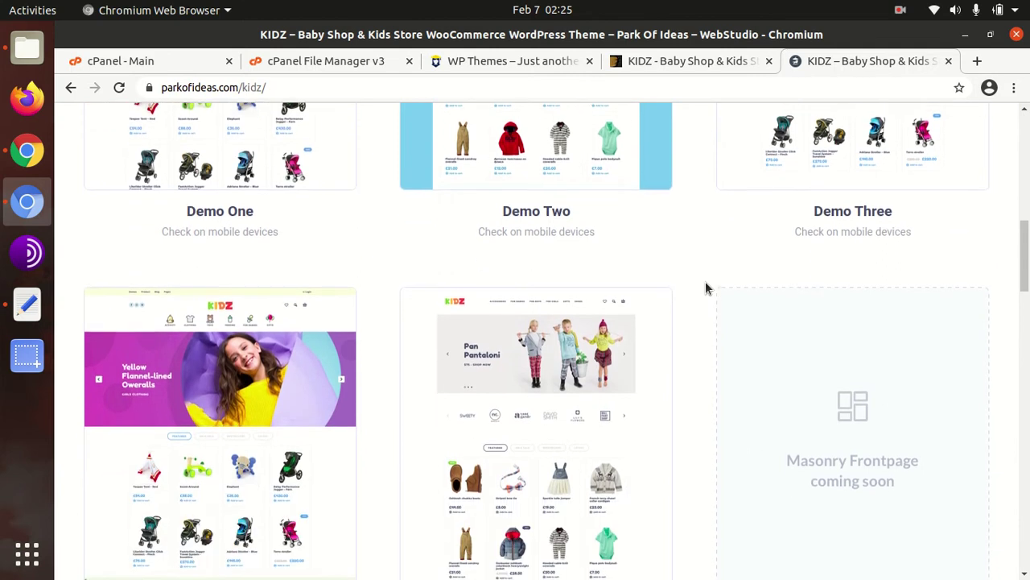
{"action": "scroll", "coordinate": [705, 281], "scroll_direction": "down", "scroll_amount": 2}
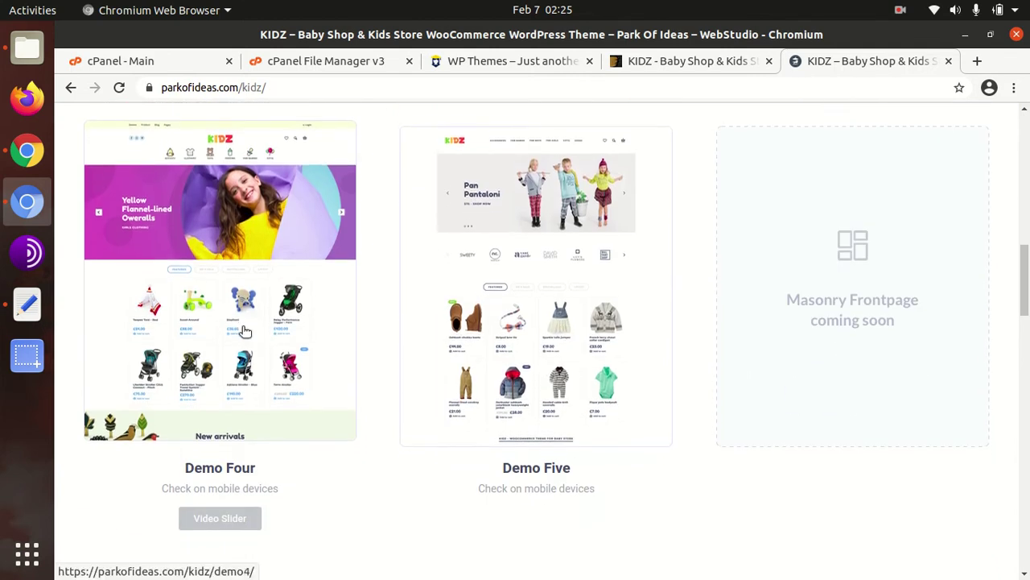
Open Demo One, Demo Two and Demo Four from the KIDZ demo gallery in separate background tabs
{"action": "scroll", "coordinate": [274, 314], "scroll_direction": "up", "scroll_amount": 5}
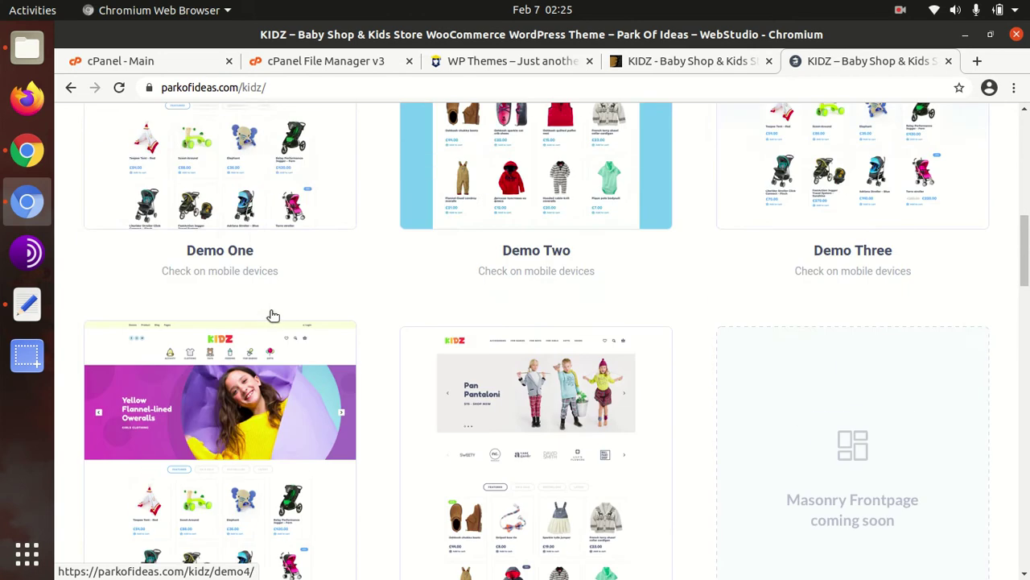
{"action": "middle_click", "coordinate": [220, 276]}
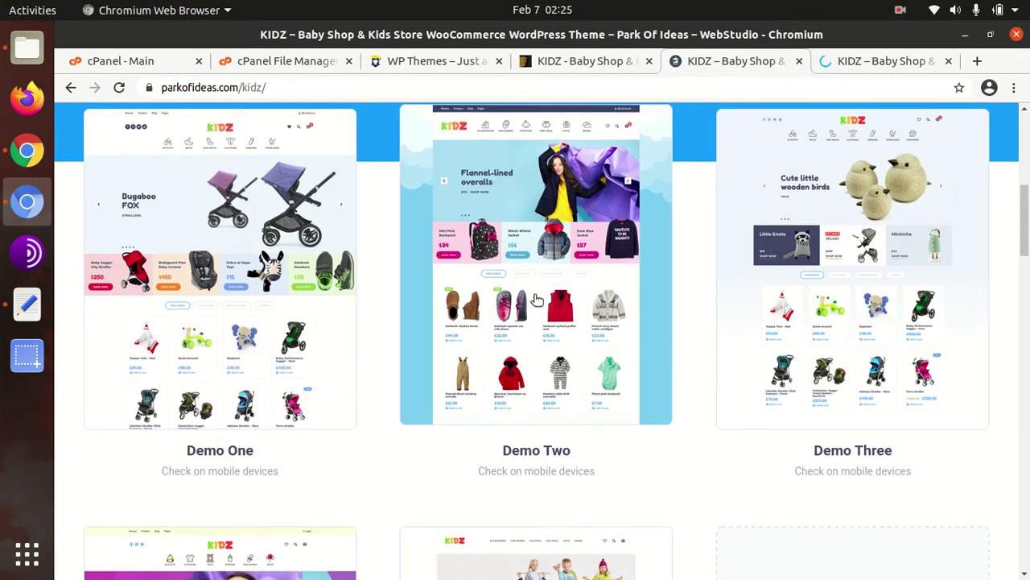
{"action": "middle_click", "coordinate": [510, 310]}
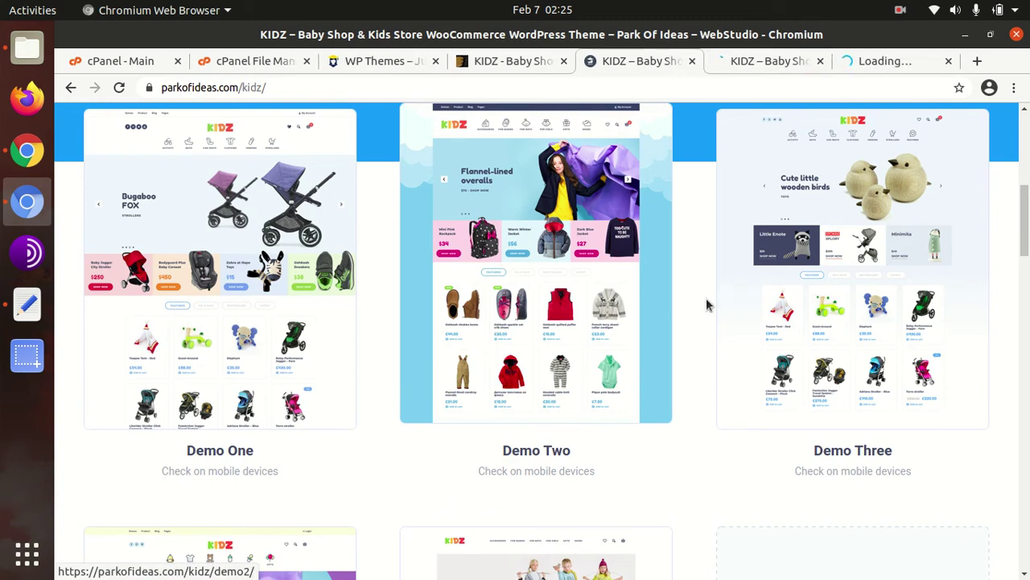
{"action": "scroll", "coordinate": [363, 303], "scroll_direction": "down", "scroll_amount": 3}
{"action": "middle_click", "coordinate": [245, 415]}
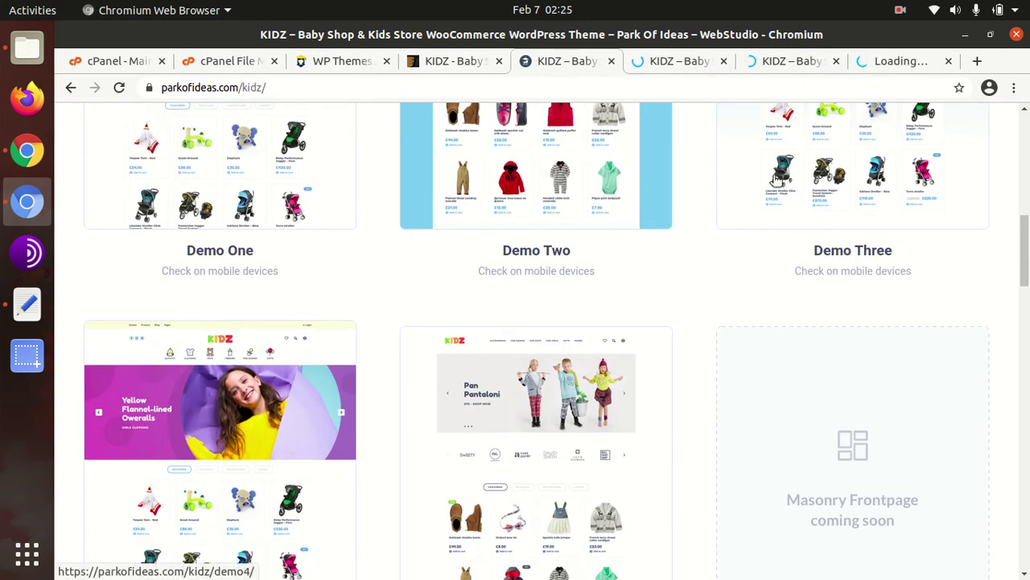
Examine Demo One's home page from its header and product listings through the blog posts to the Activity product carousel
{"action": "left_click", "coordinate": [695, 64]}
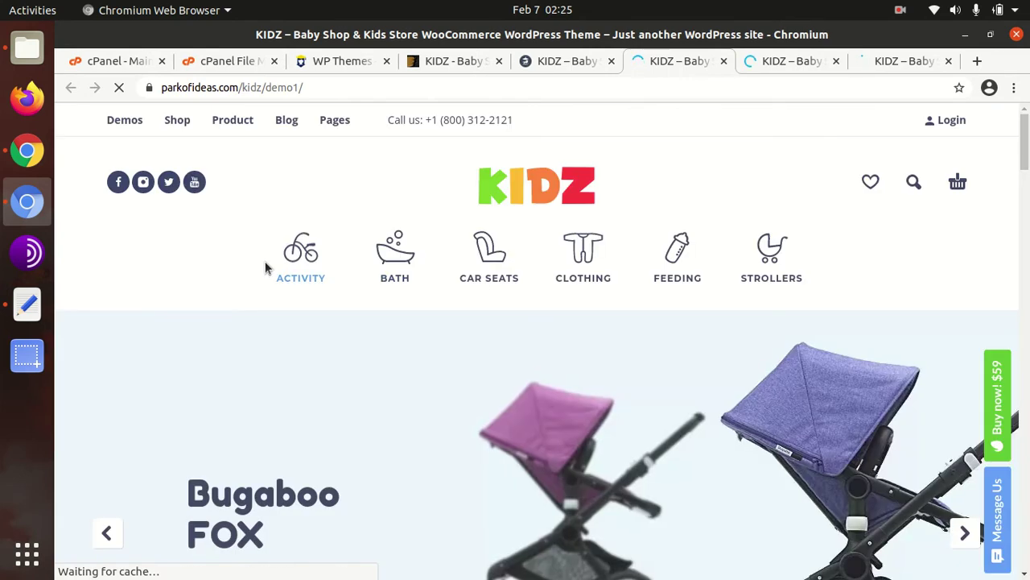
{"action": "scroll", "coordinate": [265, 267], "scroll_direction": "down", "scroll_amount": 3}
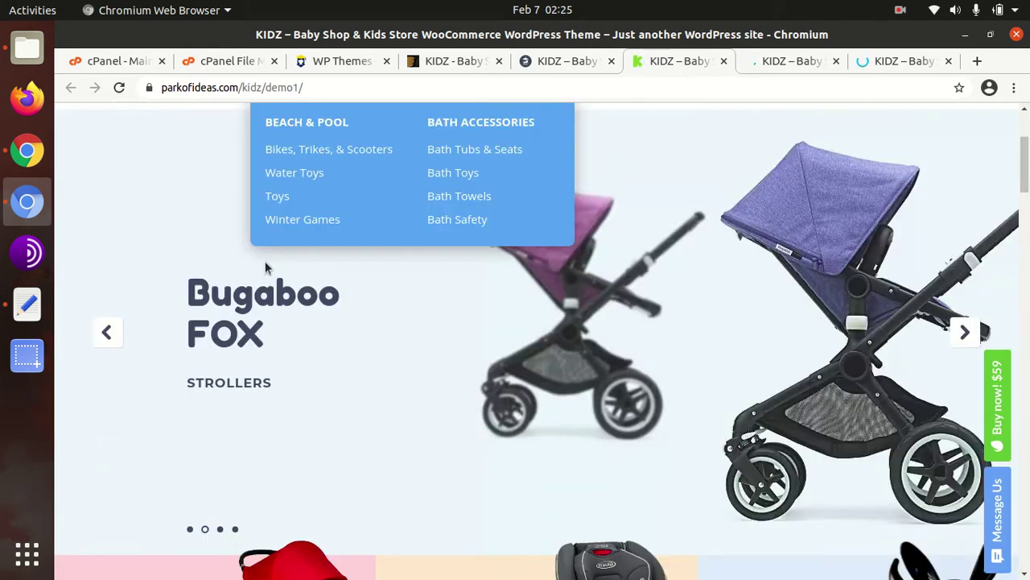
{"action": "scroll", "coordinate": [265, 265], "scroll_direction": "down", "scroll_amount": 2}
{"action": "scroll", "coordinate": [268, 266], "scroll_direction": "down", "scroll_amount": 3}
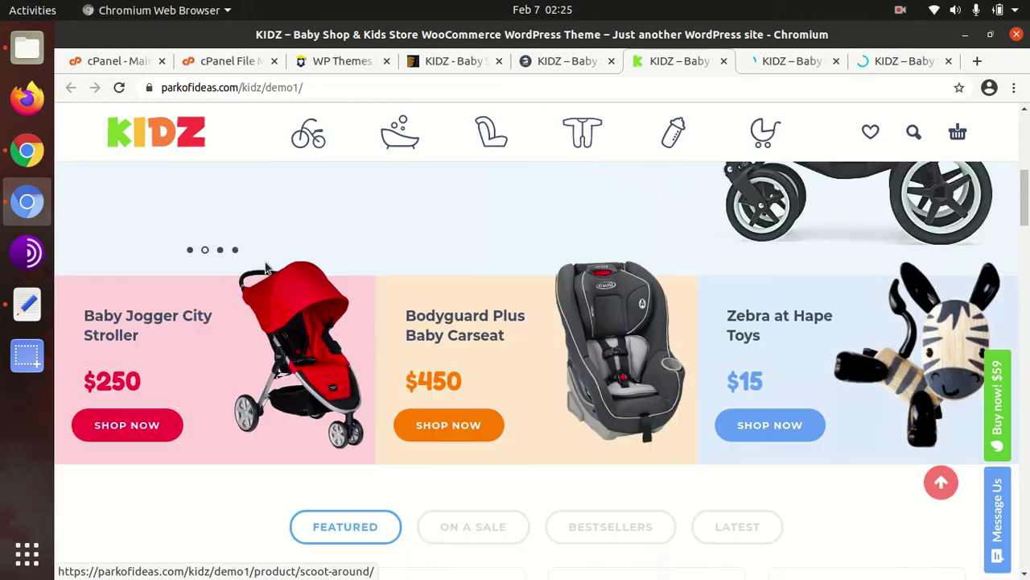
{"action": "scroll", "coordinate": [265, 268], "scroll_direction": "down", "scroll_amount": 2}
{"action": "scroll", "coordinate": [267, 268], "scroll_direction": "down", "scroll_amount": 4}
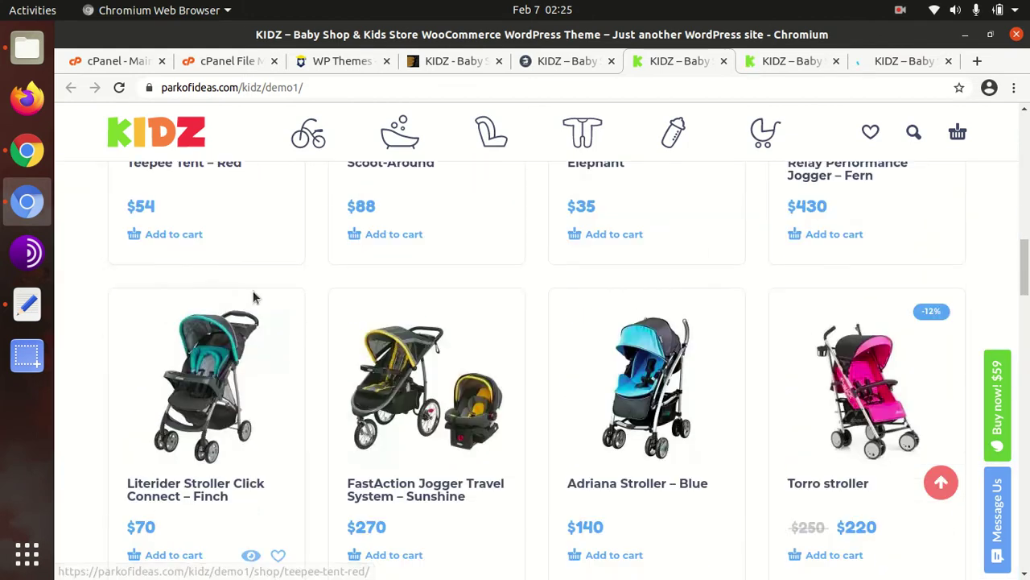
{"action": "scroll", "coordinate": [387, 296], "scroll_direction": "down", "scroll_amount": 2}
{"action": "scroll", "coordinate": [386, 297], "scroll_direction": "down", "scroll_amount": 5}
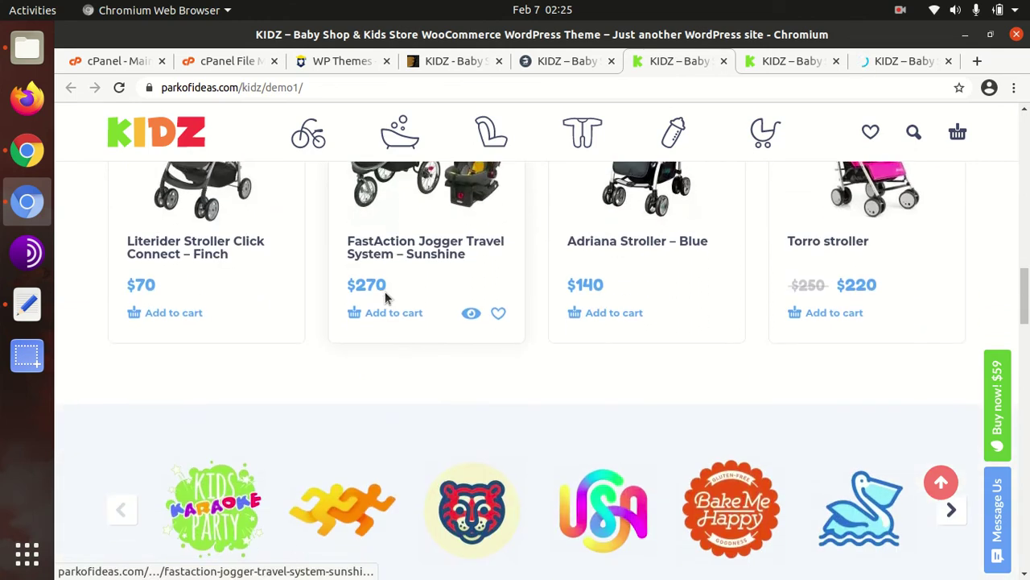
{"action": "scroll", "coordinate": [385, 298], "scroll_direction": "down", "scroll_amount": 8}
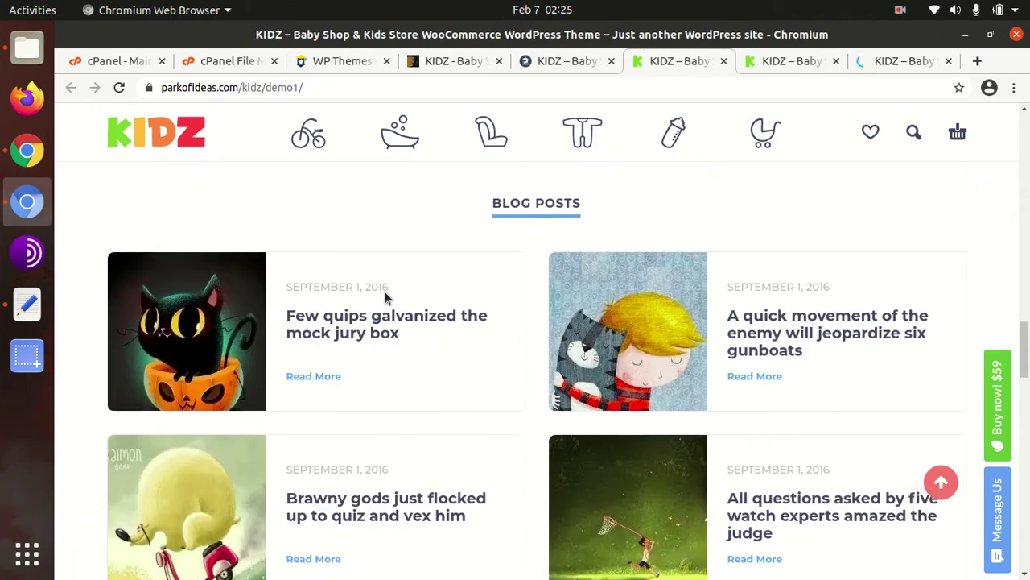
{"action": "scroll", "coordinate": [385, 297], "scroll_direction": "down", "scroll_amount": 3}
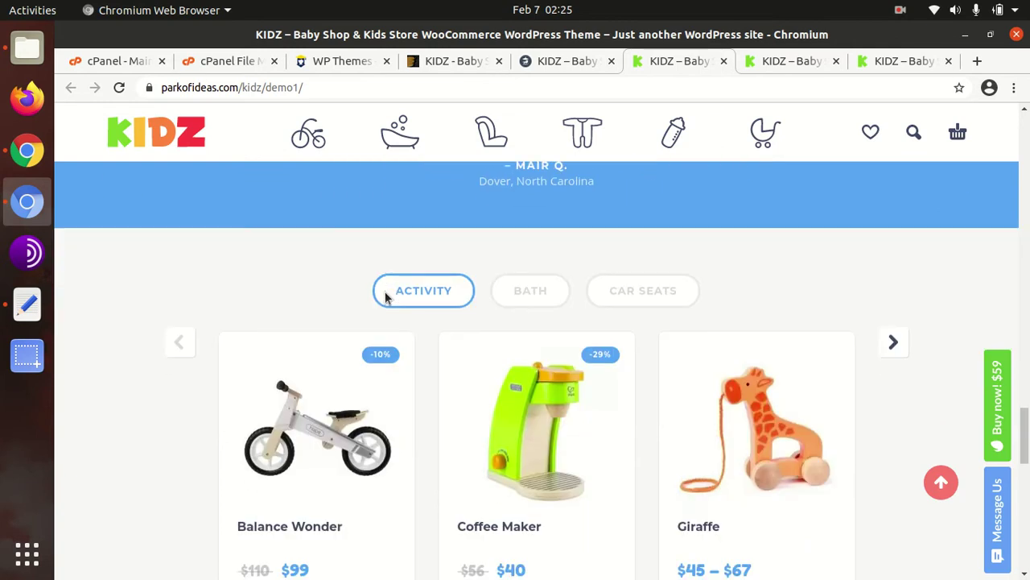
Open the Balance Wonder product page in Demo One and examine its images, purchase options and description section
{"action": "left_click", "coordinate": [353, 305]}
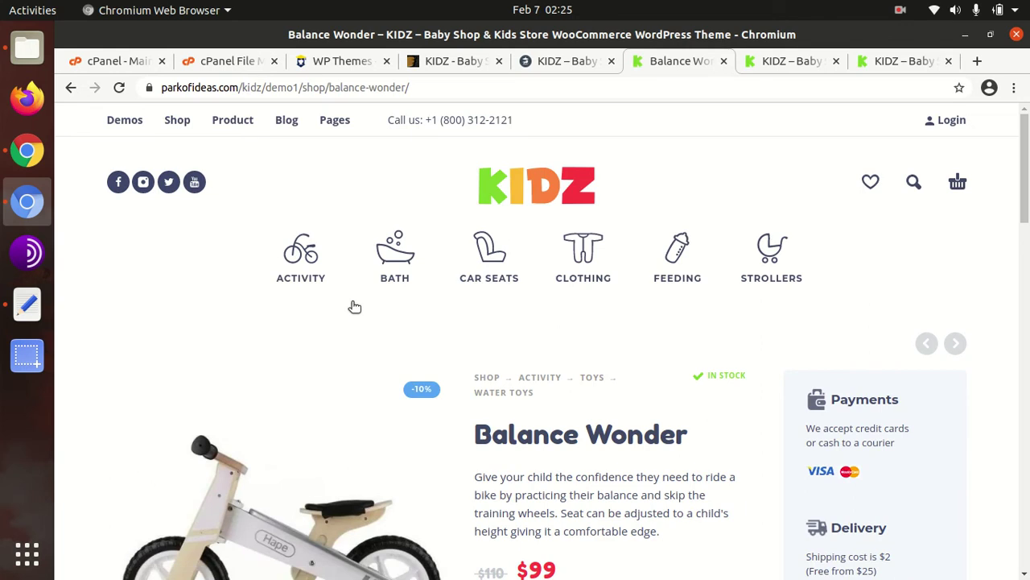
{"action": "scroll", "coordinate": [474, 411], "scroll_direction": "down", "scroll_amount": 3}
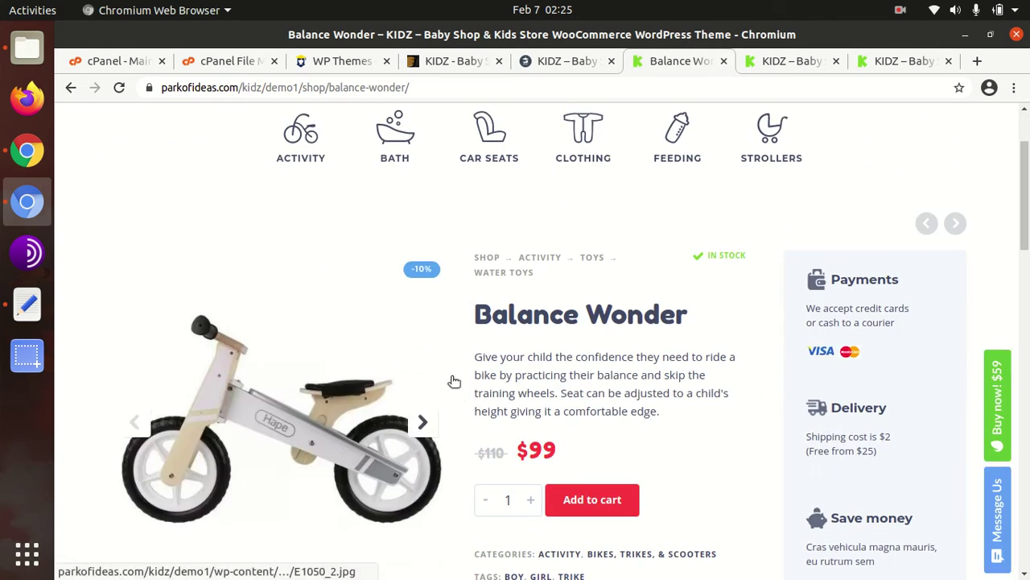
{"action": "scroll", "coordinate": [455, 381], "scroll_direction": "down", "scroll_amount": 5}
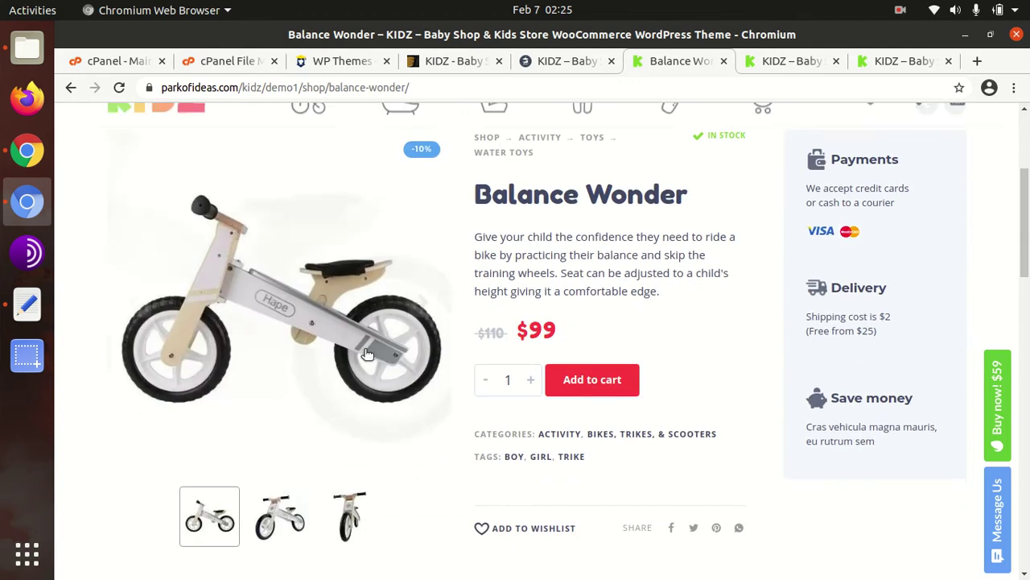
{"action": "scroll", "coordinate": [334, 384], "scroll_direction": "up", "scroll_amount": 5}
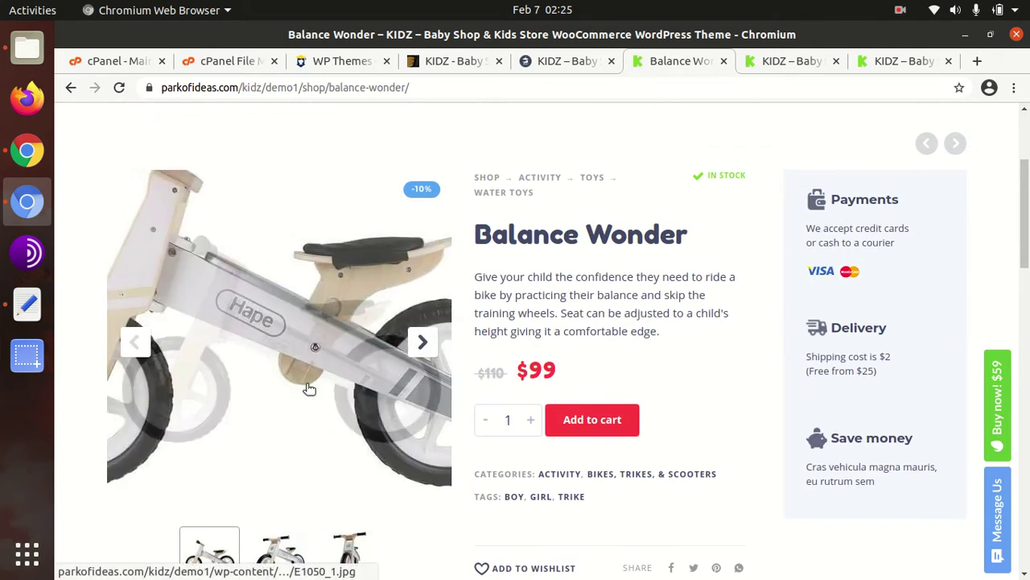
{"action": "scroll", "coordinate": [315, 388], "scroll_direction": "down", "scroll_amount": 5}
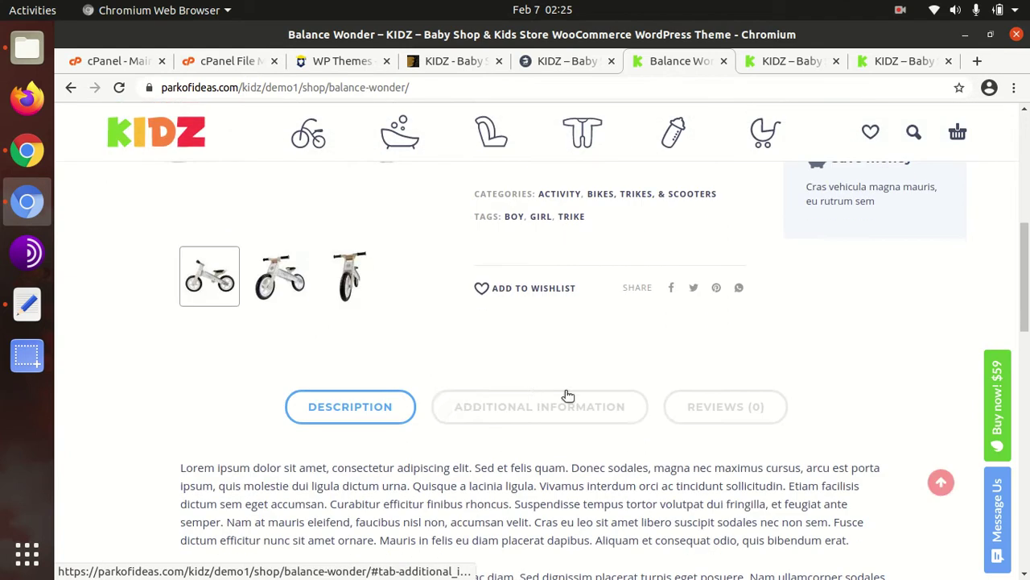
{"action": "scroll", "coordinate": [829, 395], "scroll_direction": "down", "scroll_amount": 2}
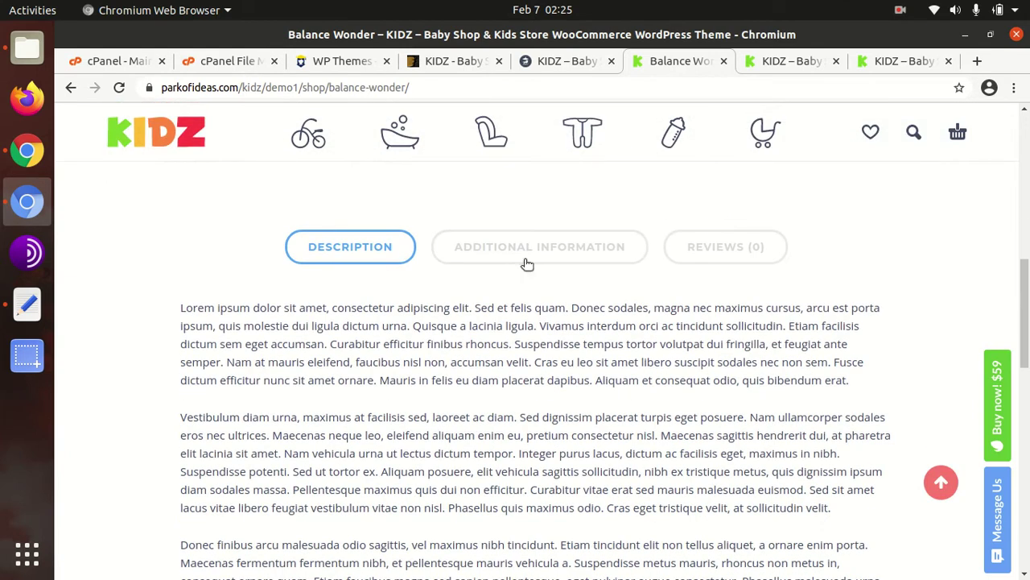
Inspect the category submenus in Demo One's header, including bath, clothing, feeding and strollers
{"action": "mouse_move", "coordinate": [392, 142]}
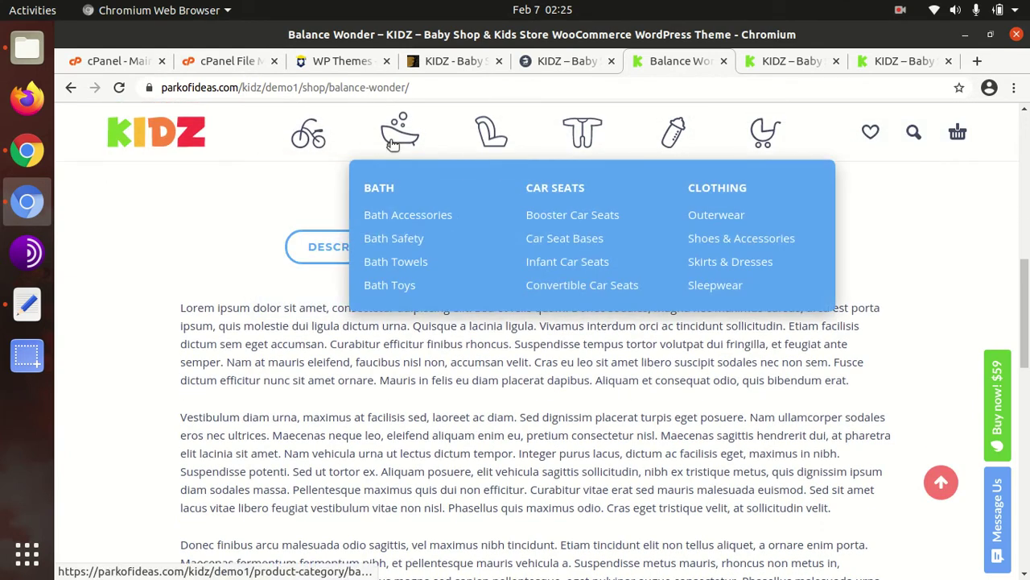
{"action": "mouse_move", "coordinate": [577, 137]}
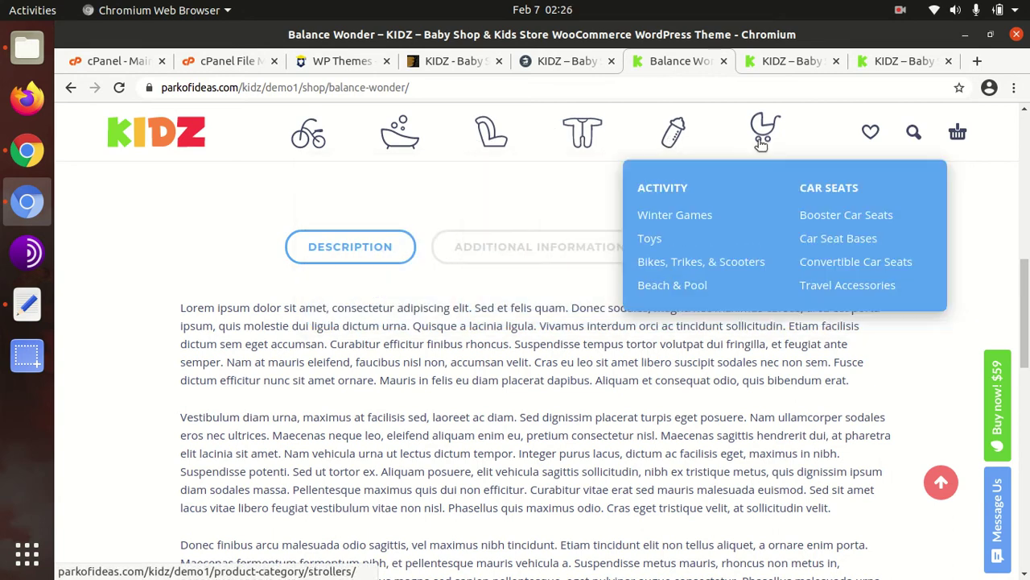
{"action": "mouse_move", "coordinate": [673, 136]}
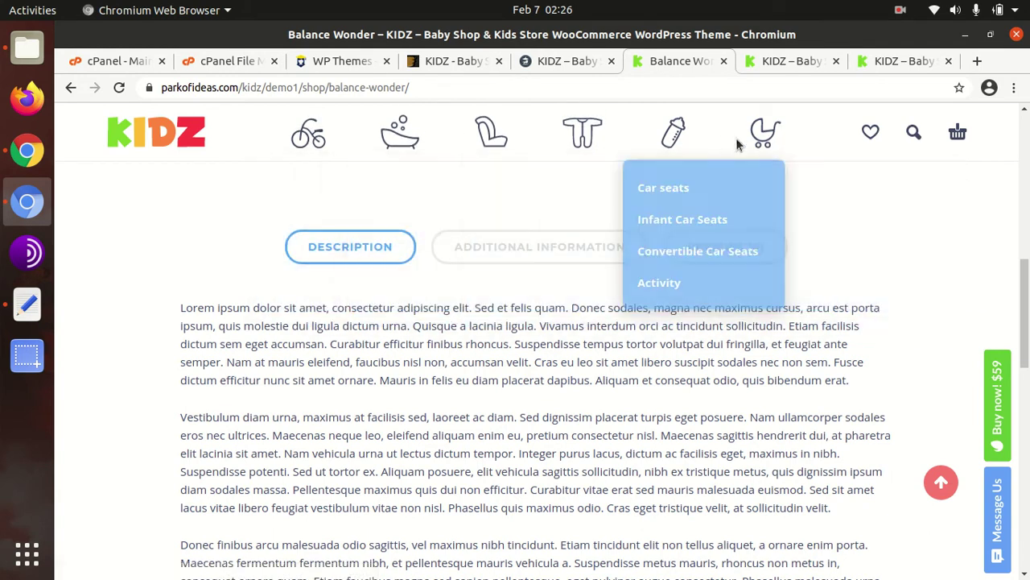
{"action": "mouse_move", "coordinate": [753, 151]}
{"action": "scroll", "coordinate": [753, 151], "scroll_direction": "up", "scroll_amount": 1}
{"action": "scroll", "coordinate": [314, 197], "scroll_direction": "up", "scroll_amount": 8}
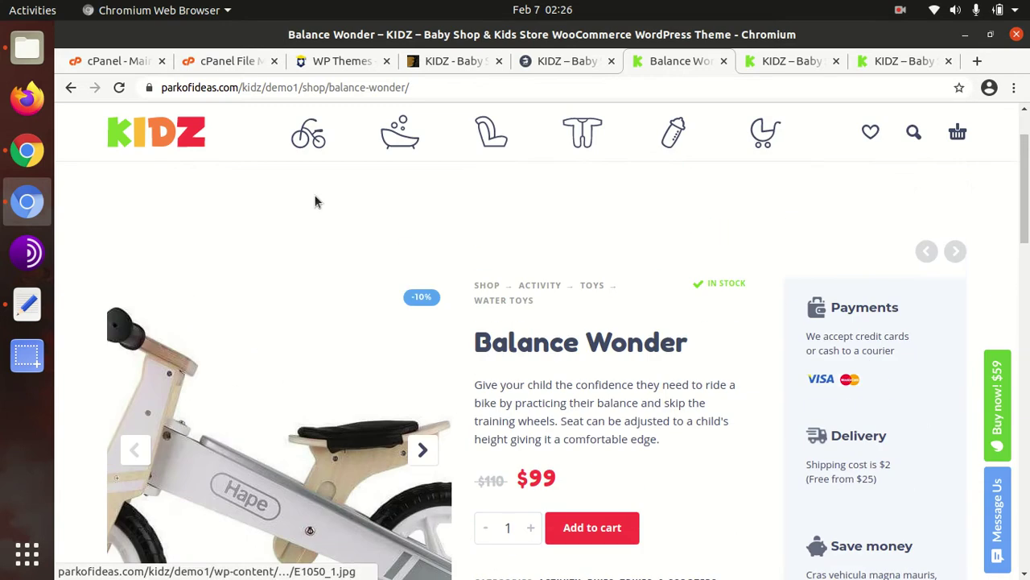
Switch to Demo Two and examine its category submenus, image slider, promotional banners and featured products
{"action": "left_click", "coordinate": [801, 68]}
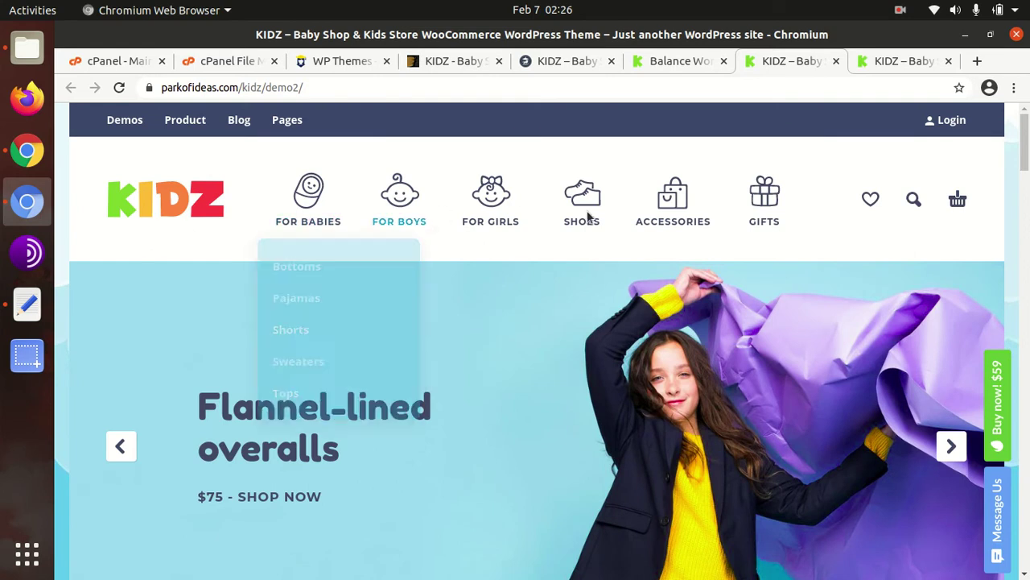
{"action": "mouse_move", "coordinate": [318, 208]}
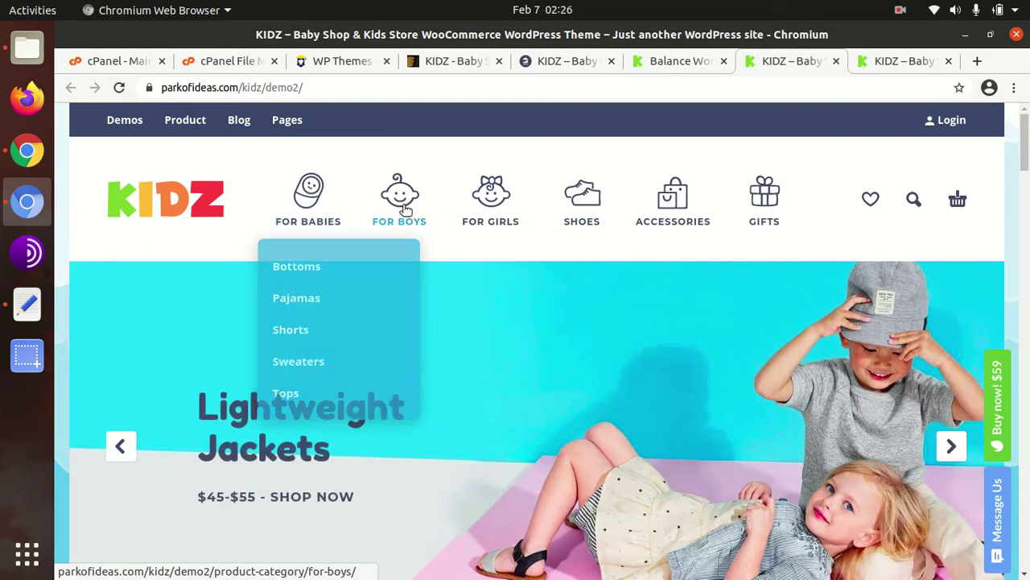
{"action": "mouse_move", "coordinate": [574, 219]}
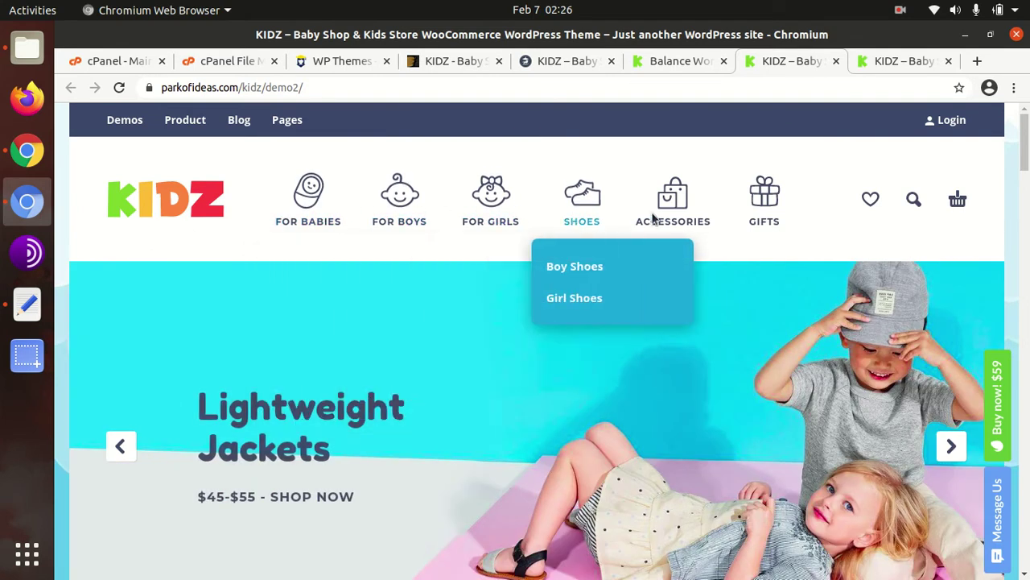
{"action": "scroll", "coordinate": [882, 251], "scroll_direction": "down", "scroll_amount": 5}
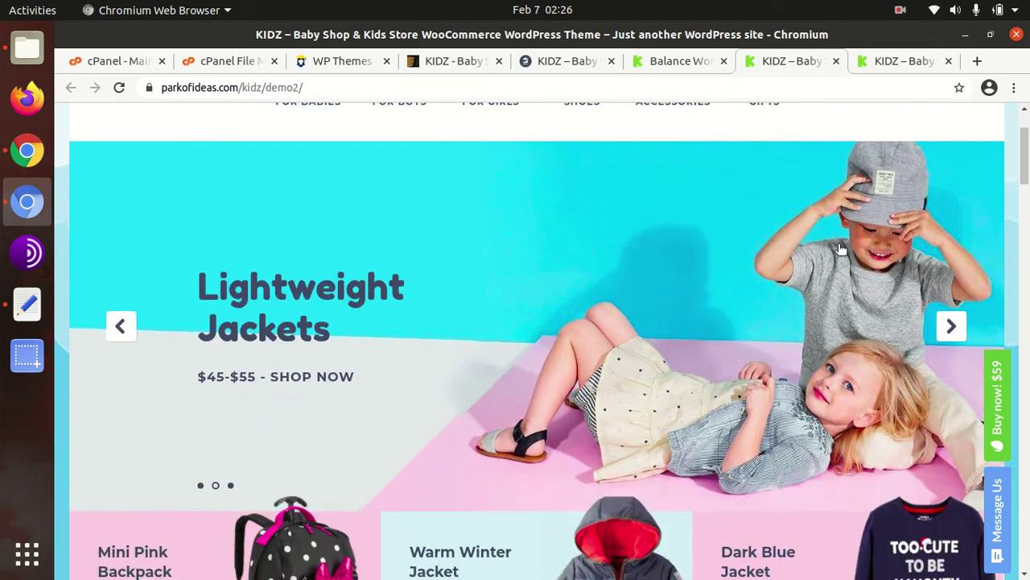
{"action": "scroll", "coordinate": [686, 261], "scroll_direction": "up", "scroll_amount": 3}
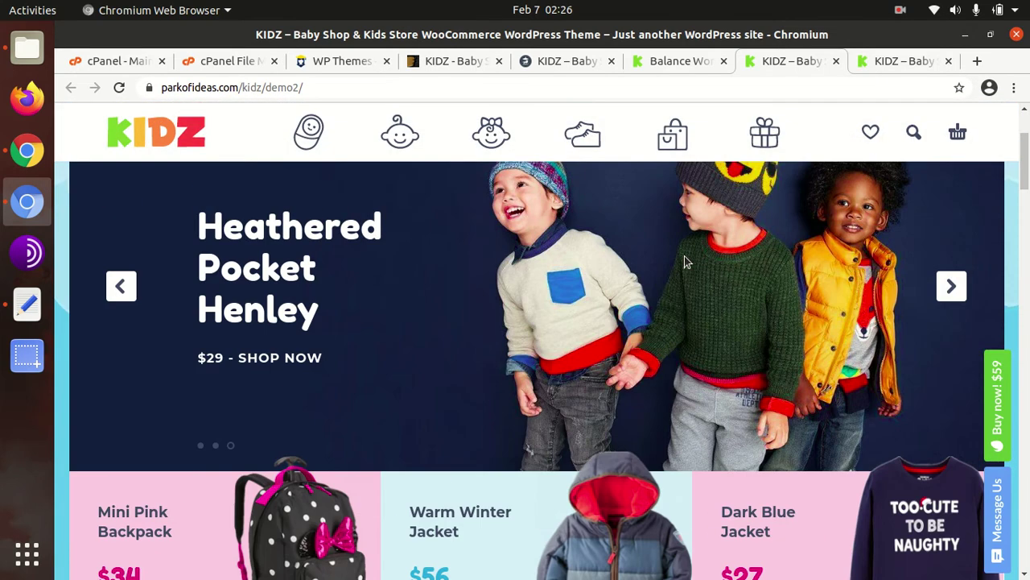
{"action": "scroll", "coordinate": [686, 257], "scroll_direction": "down", "scroll_amount": 2}
{"action": "scroll", "coordinate": [687, 255], "scroll_direction": "down", "scroll_amount": 1}
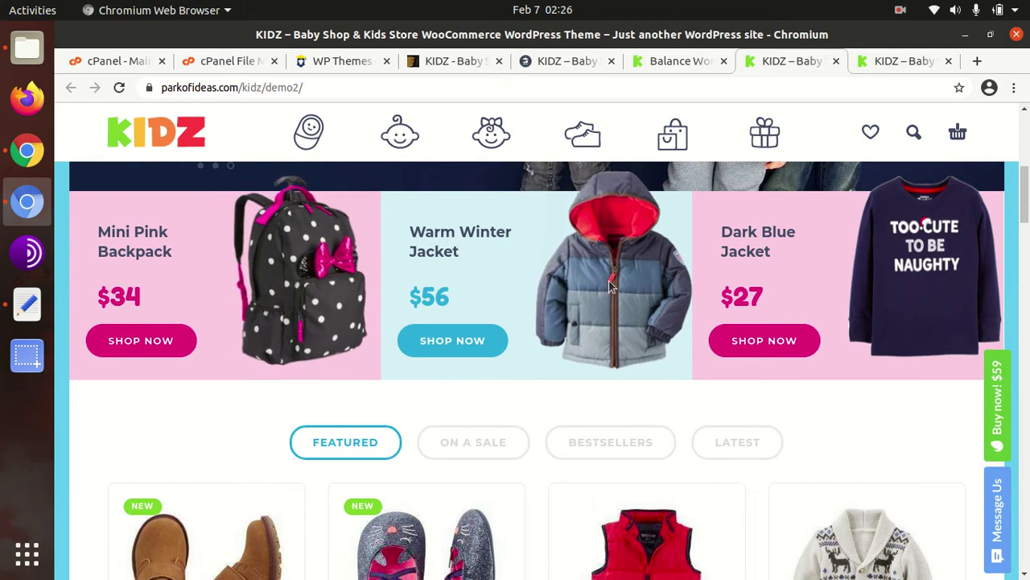
{"action": "scroll", "coordinate": [749, 281], "scroll_direction": "down", "scroll_amount": 3}
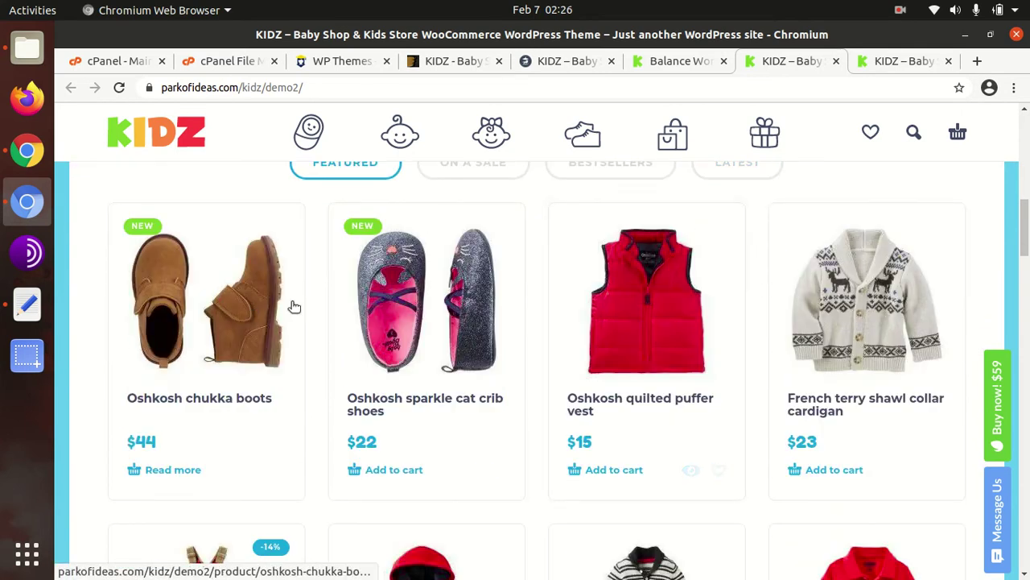
{"action": "scroll", "coordinate": [596, 300], "scroll_direction": "down", "scroll_amount": 1}
{"action": "scroll", "coordinate": [594, 300], "scroll_direction": "down", "scroll_amount": 1}
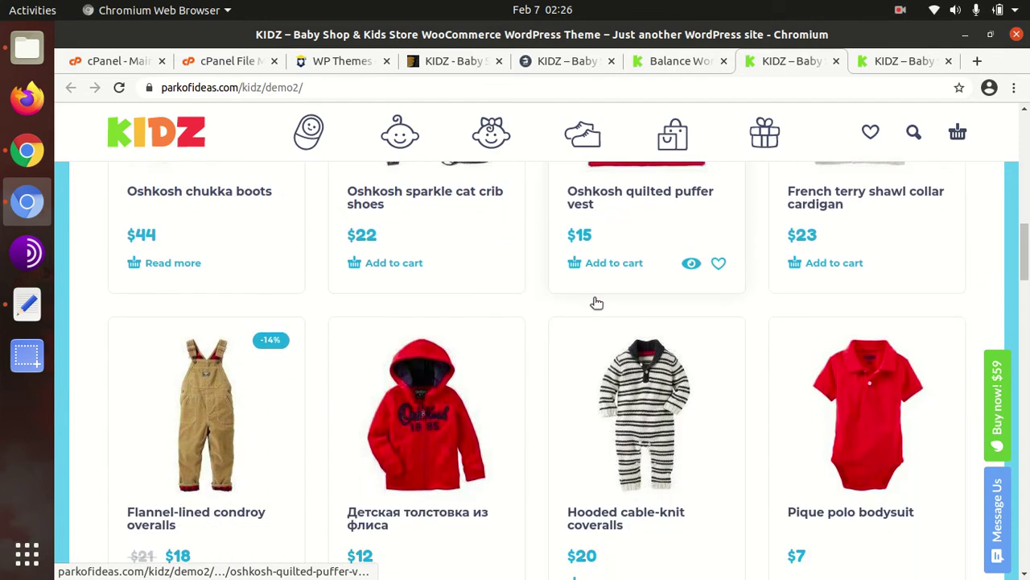
Switch to Demo Four and examine its home page from the header through the featured product listings
{"action": "left_click", "coordinate": [907, 62]}
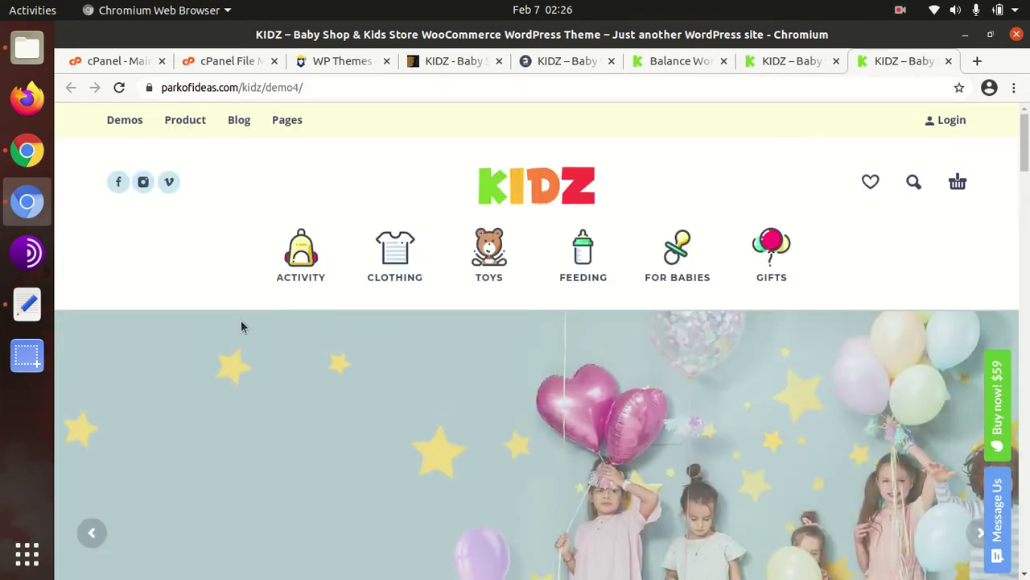
{"action": "scroll", "coordinate": [242, 326], "scroll_direction": "down", "scroll_amount": 2}
{"action": "scroll", "coordinate": [242, 326], "scroll_direction": "down", "scroll_amount": 4}
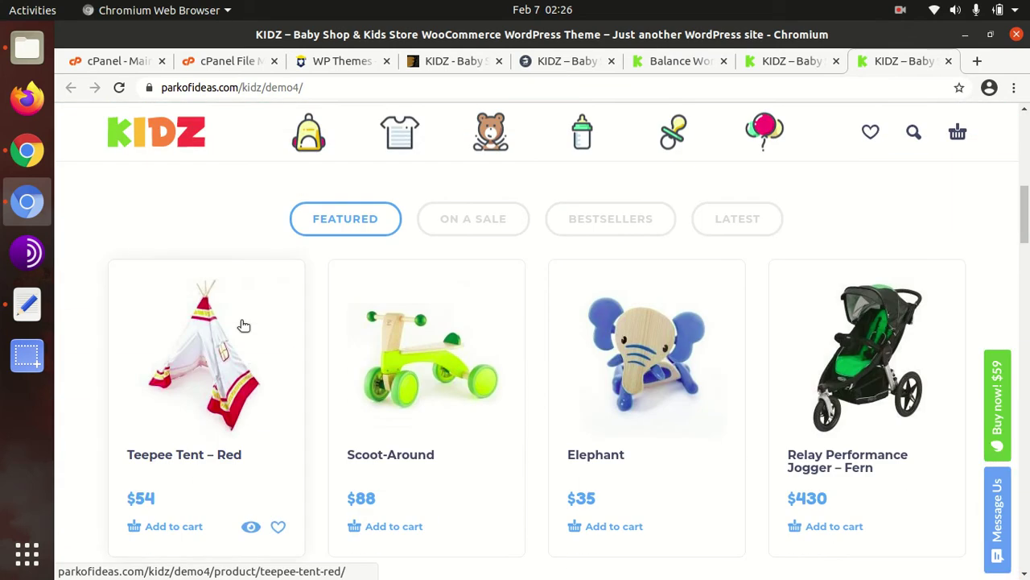
{"action": "scroll", "coordinate": [241, 327], "scroll_direction": "down", "scroll_amount": 2}
{"action": "scroll", "coordinate": [266, 338], "scroll_direction": "down", "scroll_amount": 1}
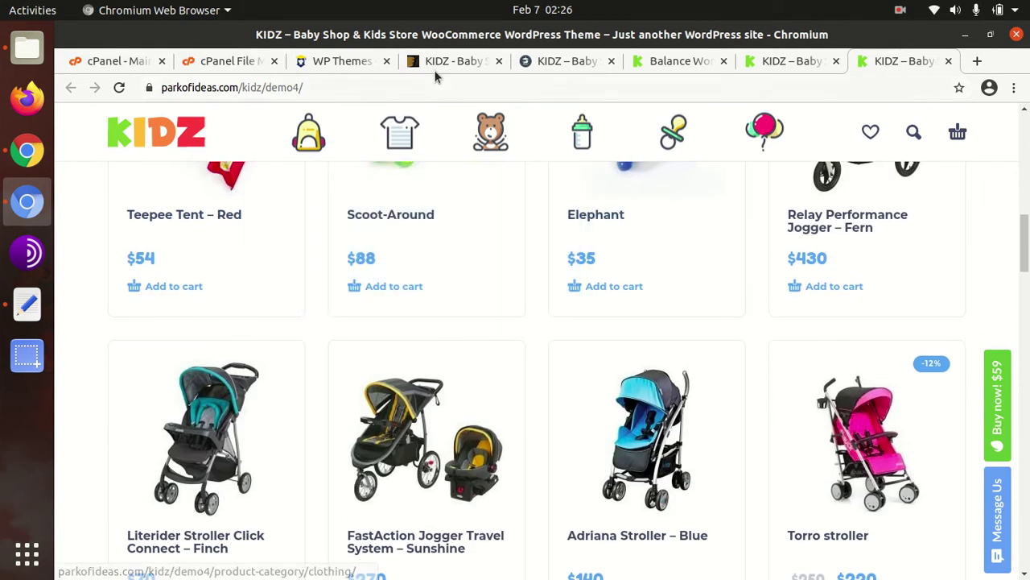
Return to KIDZ's ThemeForest listing and review its purchase details, author information, sales, rating and creation date
{"action": "left_click", "coordinate": [439, 63]}
{"action": "left_click_drag", "start_coordinate": [157, 314], "coordinate": [810, 306]}
{"action": "scroll", "coordinate": [789, 345], "scroll_direction": "down", "scroll_amount": 5}
{"action": "scroll", "coordinate": [776, 382], "scroll_direction": "down", "scroll_amount": 2}
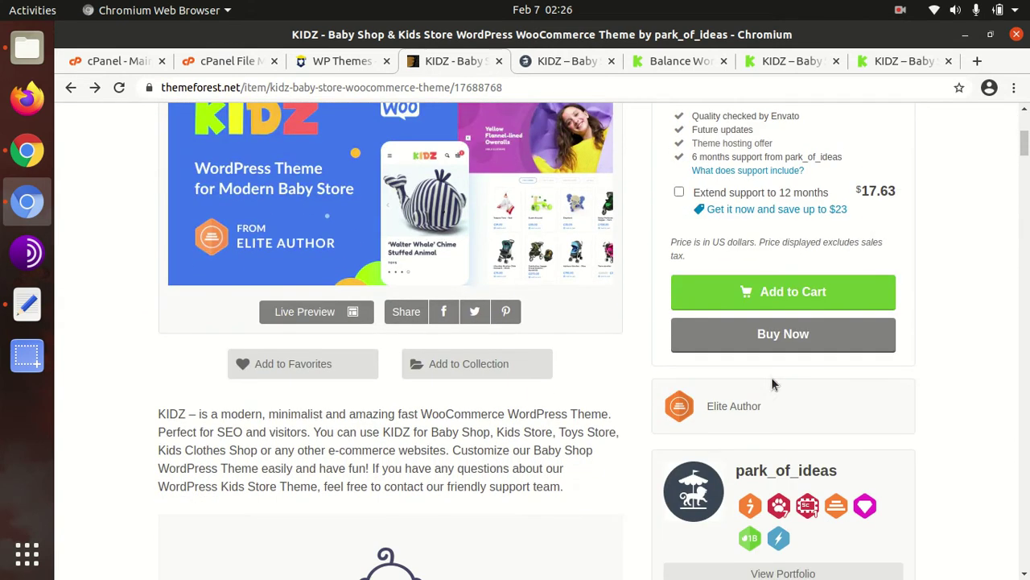
{"action": "left_click_drag", "start_coordinate": [734, 473], "coordinate": [858, 475]}
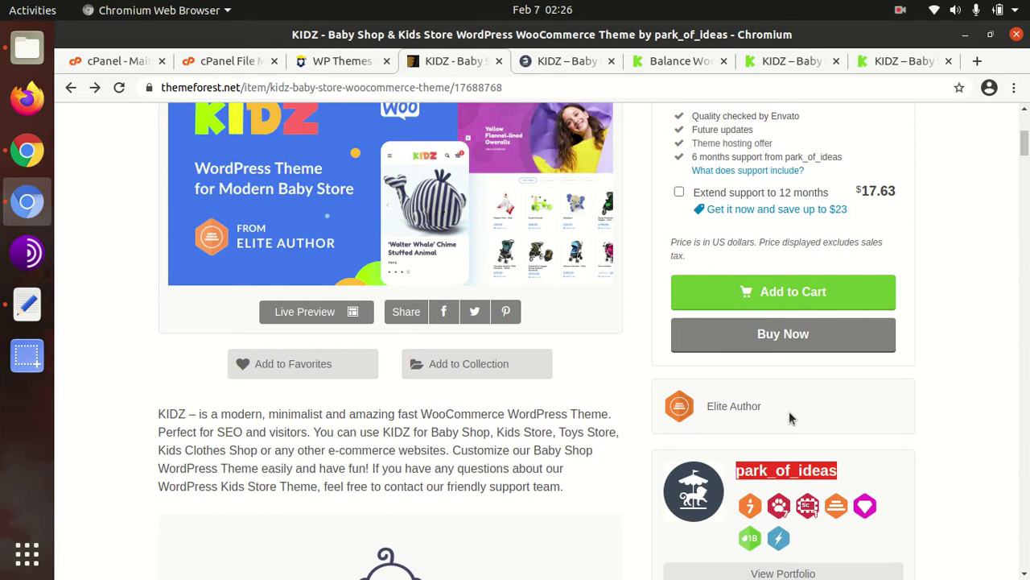
{"action": "left_click_drag", "start_coordinate": [789, 417], "coordinate": [739, 411]}
{"action": "scroll", "coordinate": [754, 395], "scroll_direction": "down", "scroll_amount": 8}
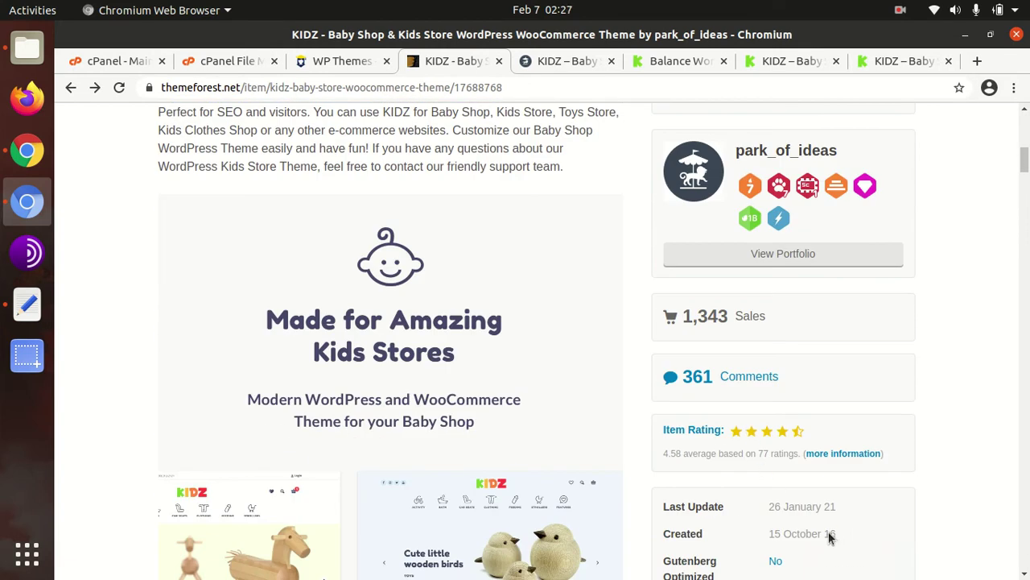
{"action": "left_click_drag", "start_coordinate": [831, 538], "coordinate": [771, 533]}
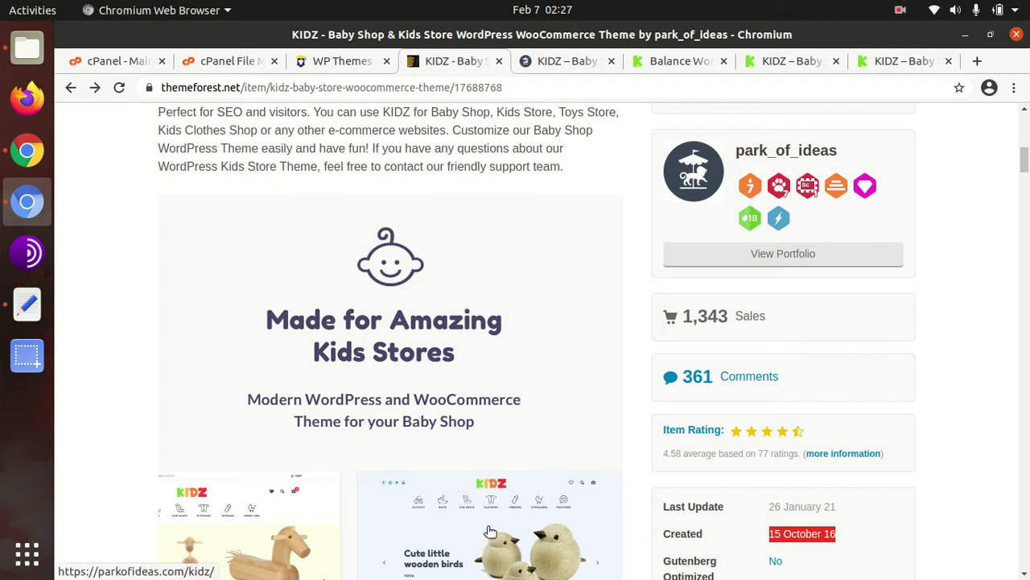
{"action": "scroll", "coordinate": [466, 484], "scroll_direction": "down", "scroll_amount": 4}
{"action": "scroll", "coordinate": [466, 484], "scroll_direction": "up", "scroll_amount": 12}
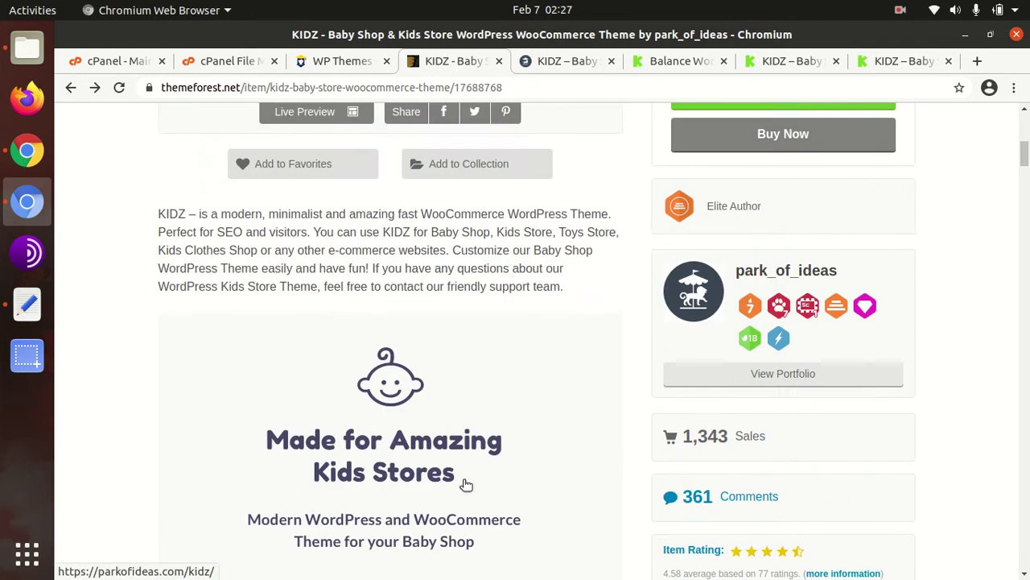
Switch to the Files app and inspect the kidzbabystore download folder, including Licensing, documentation.html, kidz.zip and kidz-child.zip
{"action": "left_click", "coordinate": [362, 66]}
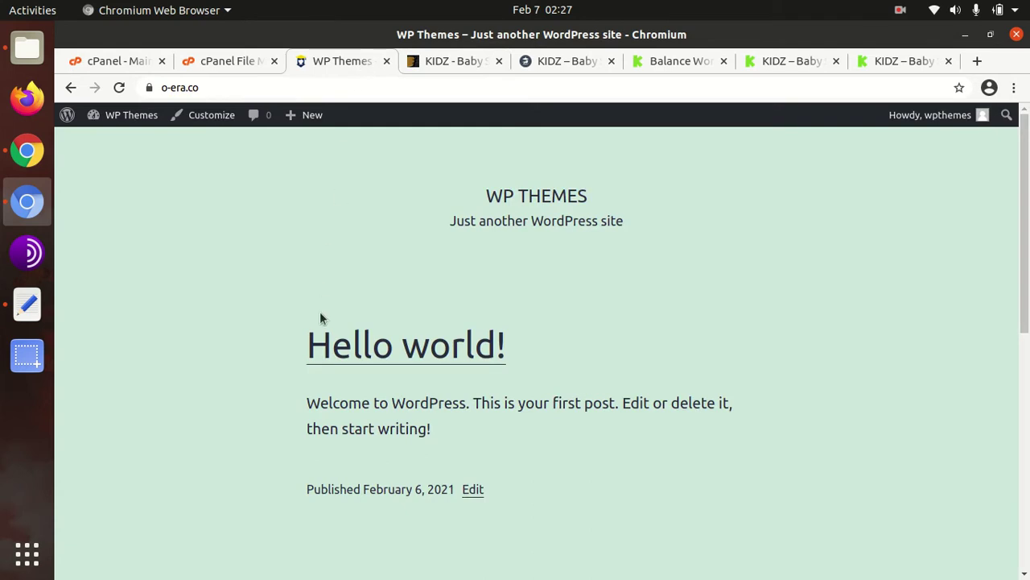
{"action": "left_click", "coordinate": [26, 47]}
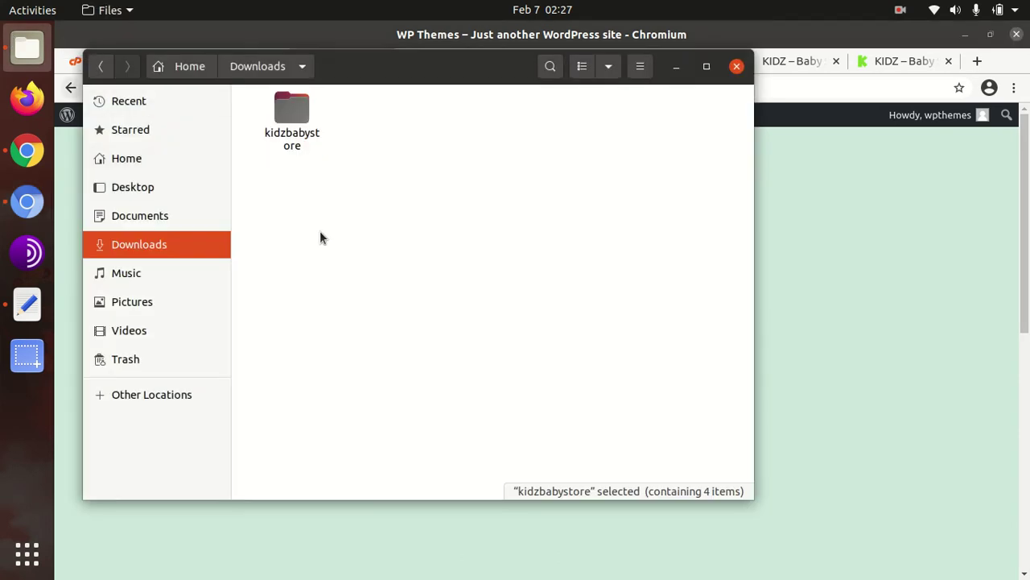
{"action": "double_click", "coordinate": [295, 114]}
{"action": "left_click", "coordinate": [279, 120]}
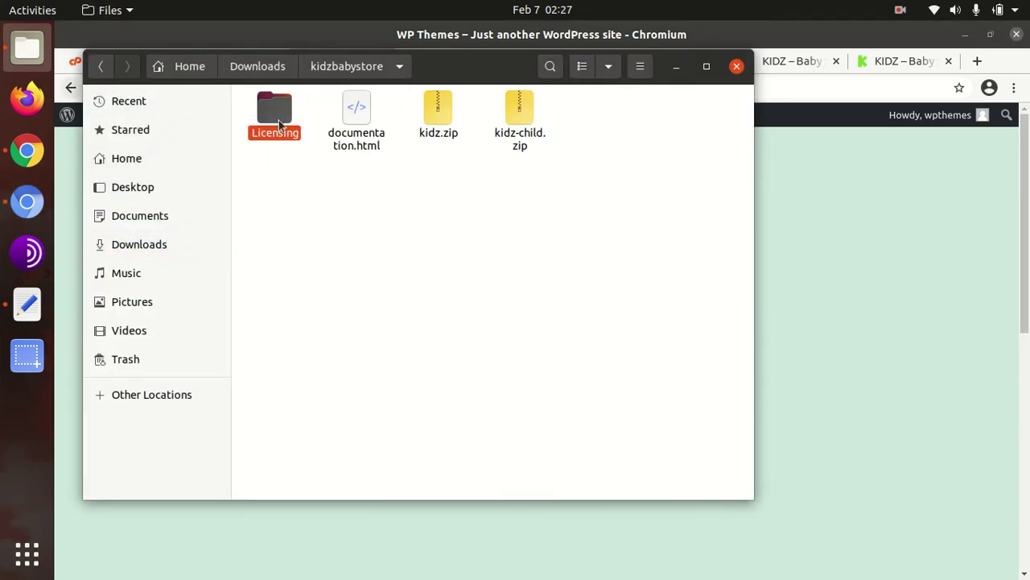
{"action": "left_click", "coordinate": [357, 125]}
{"action": "left_click", "coordinate": [441, 112]}
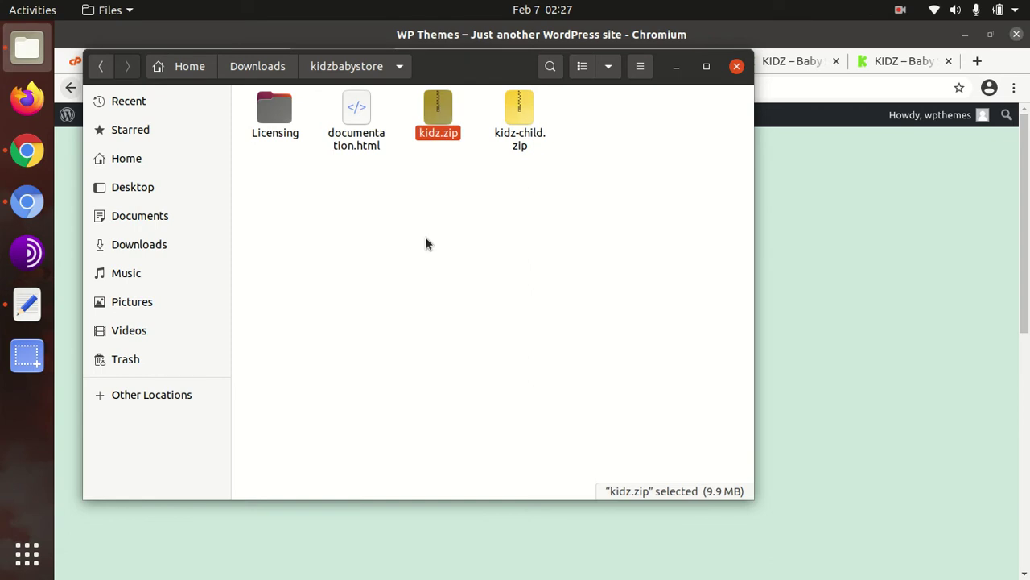
{"action": "left_click", "coordinate": [520, 113]}
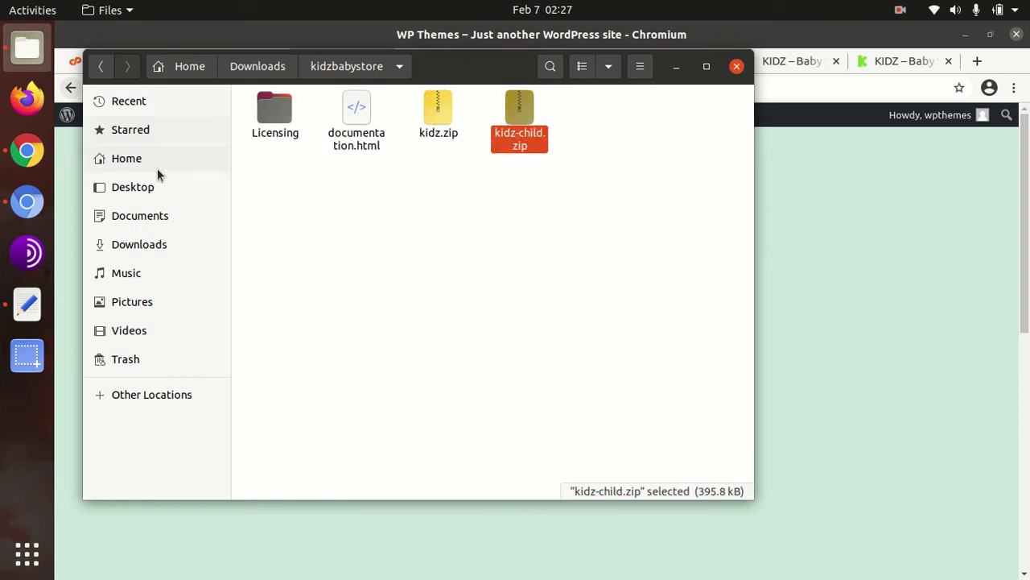
{"action": "left_click", "coordinate": [676, 69]}
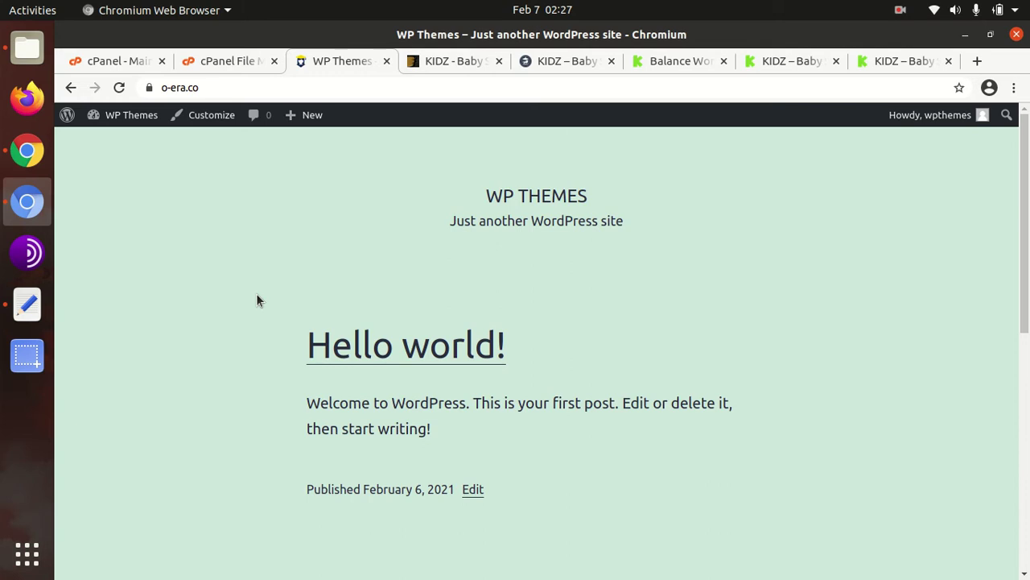
Open the theme upload form on the Add Themes page of the o-era.co WordPress site
{"action": "mouse_move", "coordinate": [125, 121]}
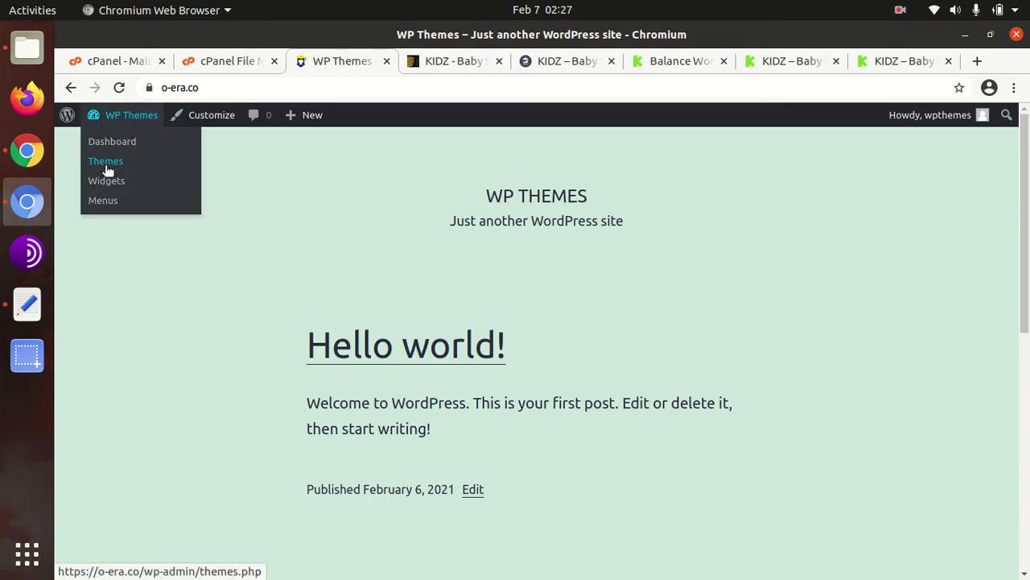
{"action": "left_click", "coordinate": [106, 165]}
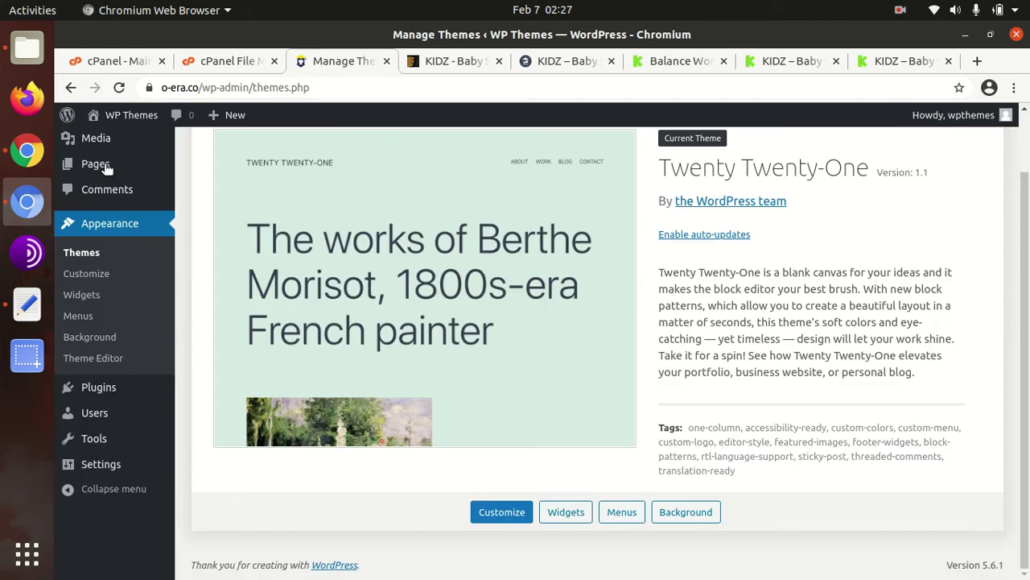
{"action": "scroll", "coordinate": [291, 354], "scroll_direction": "up", "scroll_amount": 2}
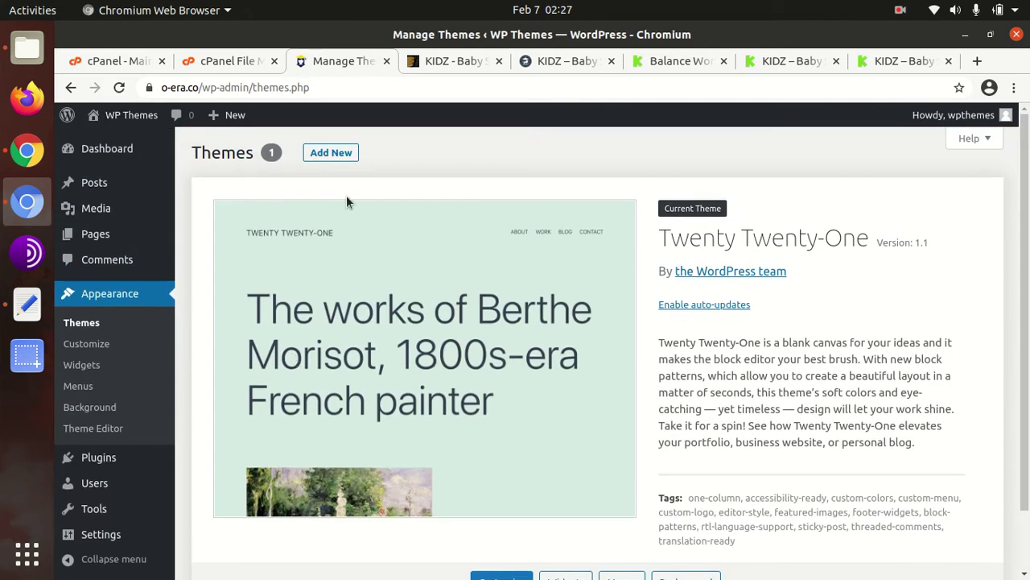
{"action": "left_click", "coordinate": [320, 158]}
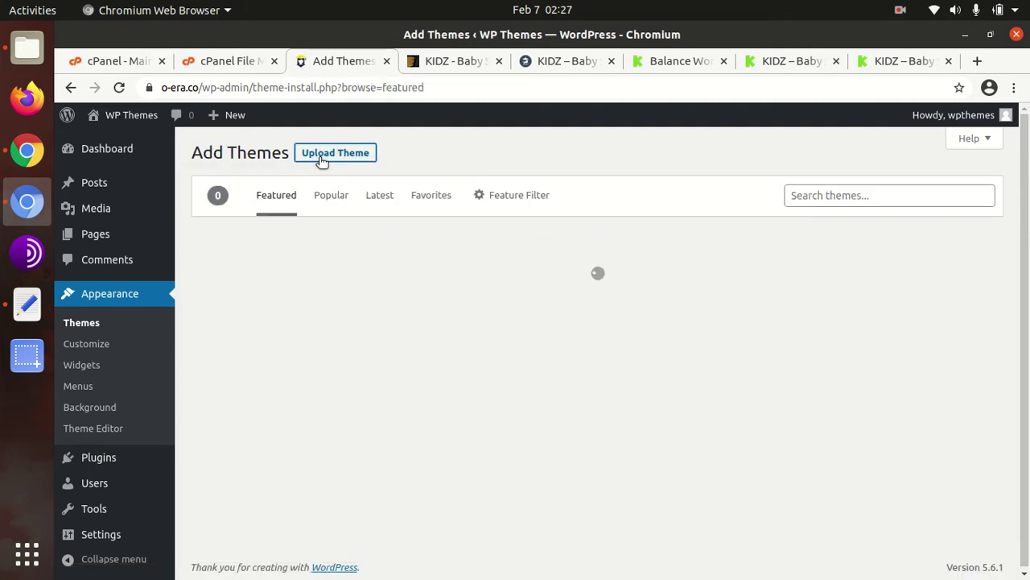
{"action": "left_click", "coordinate": [320, 158]}
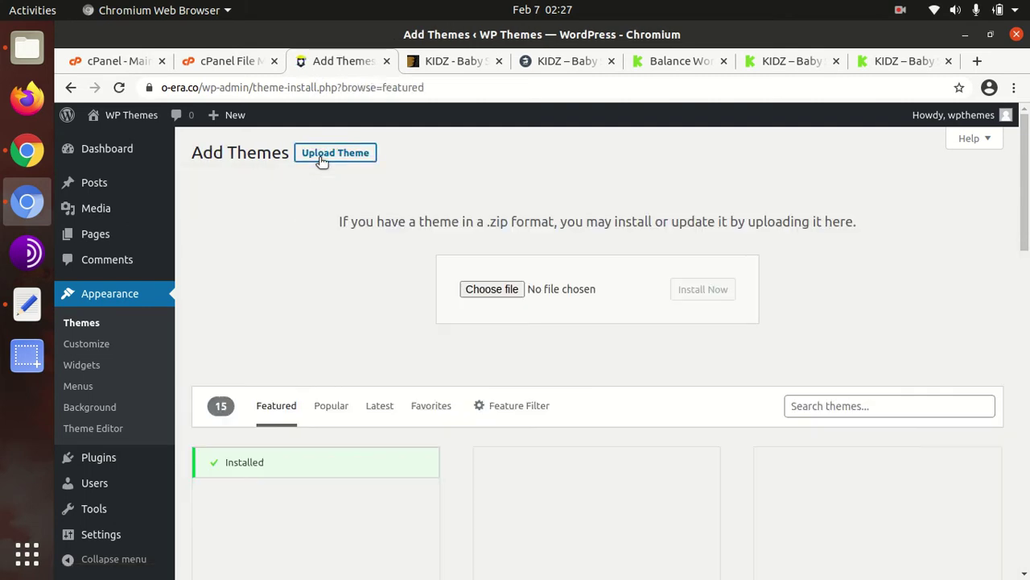
{"action": "left_click", "coordinate": [491, 289]}
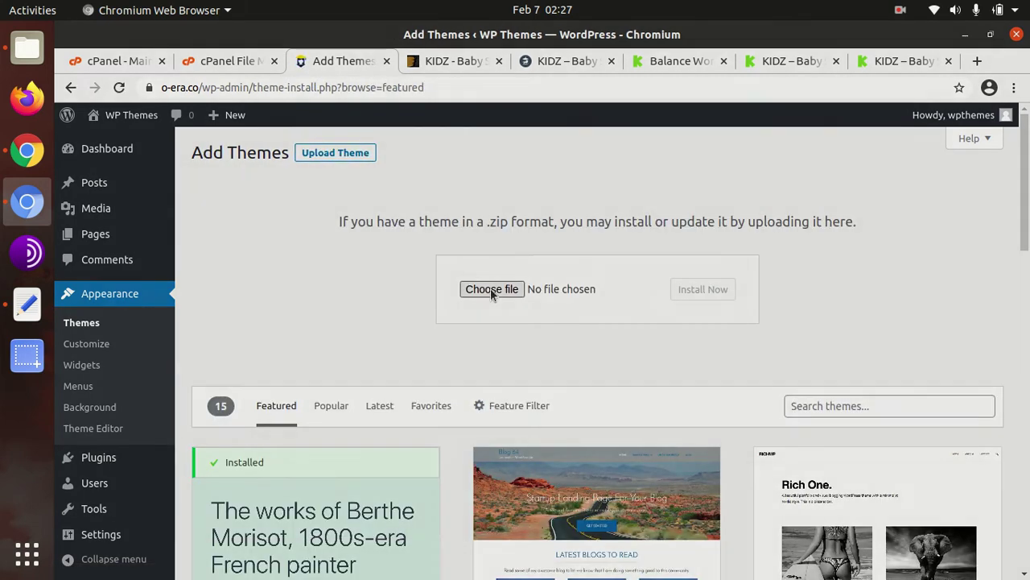
{"action": "double_click", "coordinate": [309, 122]}
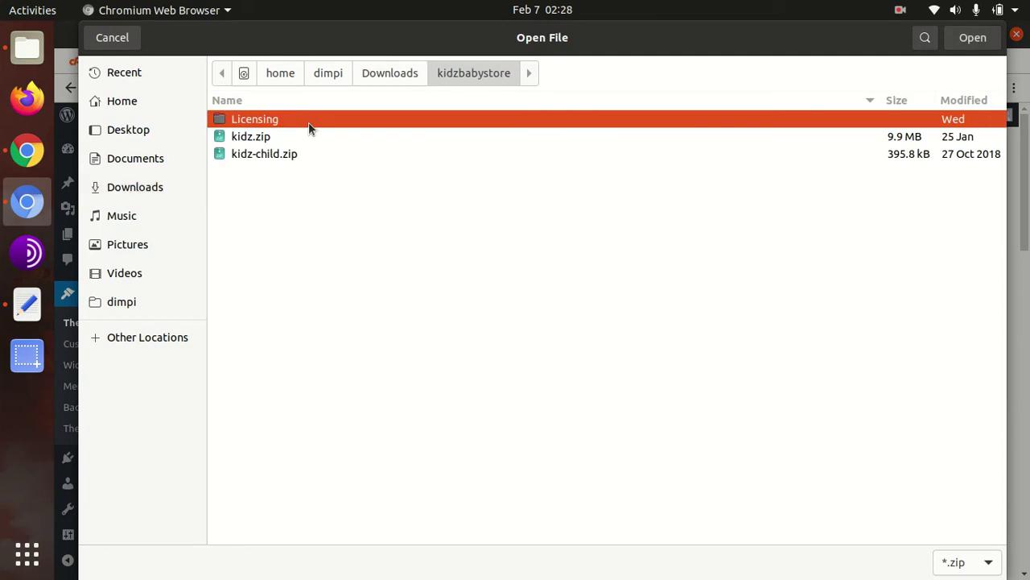
{"action": "left_click", "coordinate": [269, 139]}
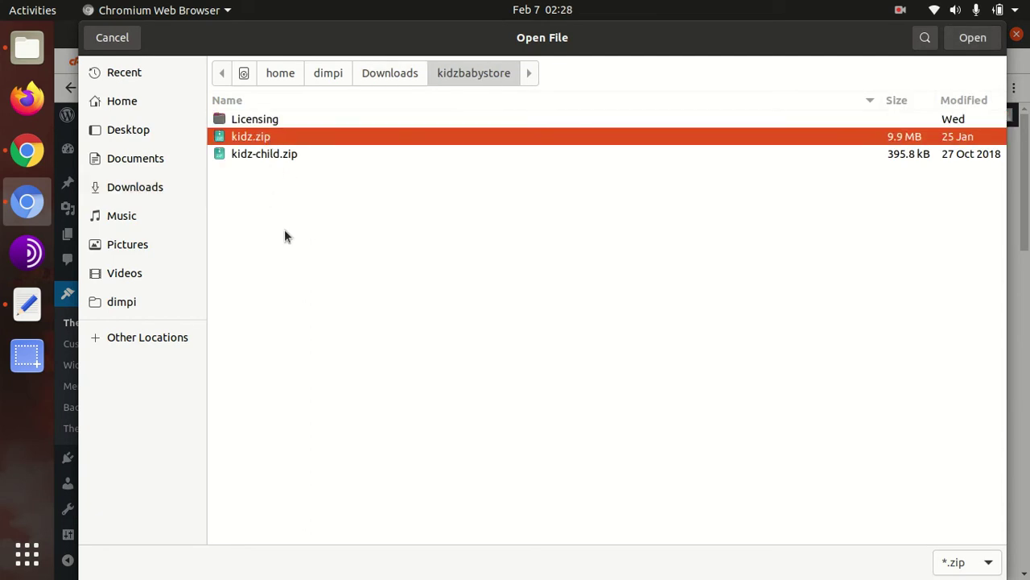
{"action": "left_click", "coordinate": [111, 38]}
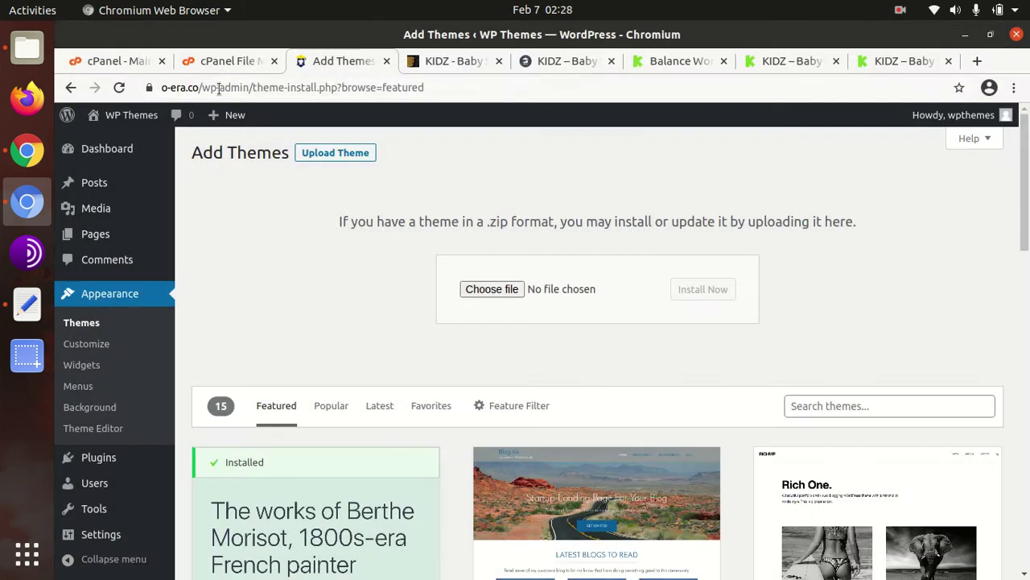
Upload kidz.zip from the kidzbabystore download folder to o-era.co/wp-content/themes in cPanel File Manager and return to that folder
{"action": "left_click", "coordinate": [235, 63]}
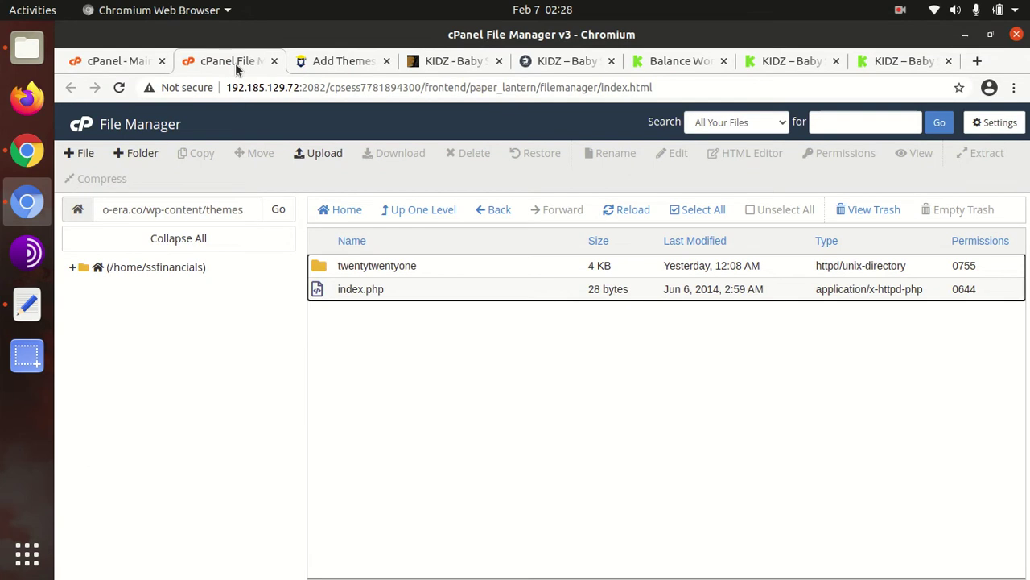
{"action": "left_click", "coordinate": [320, 154]}
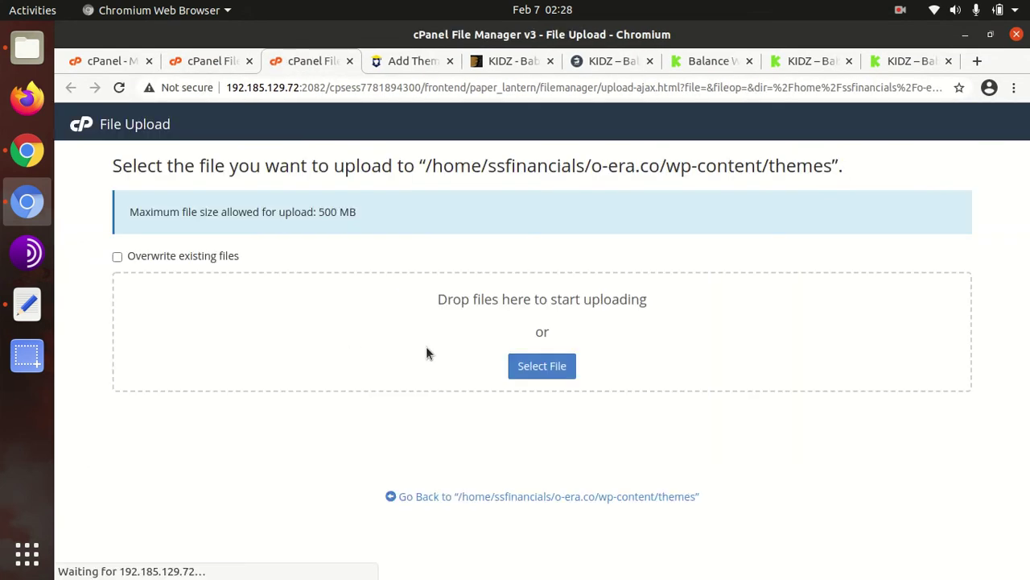
{"action": "left_click", "coordinate": [534, 367]}
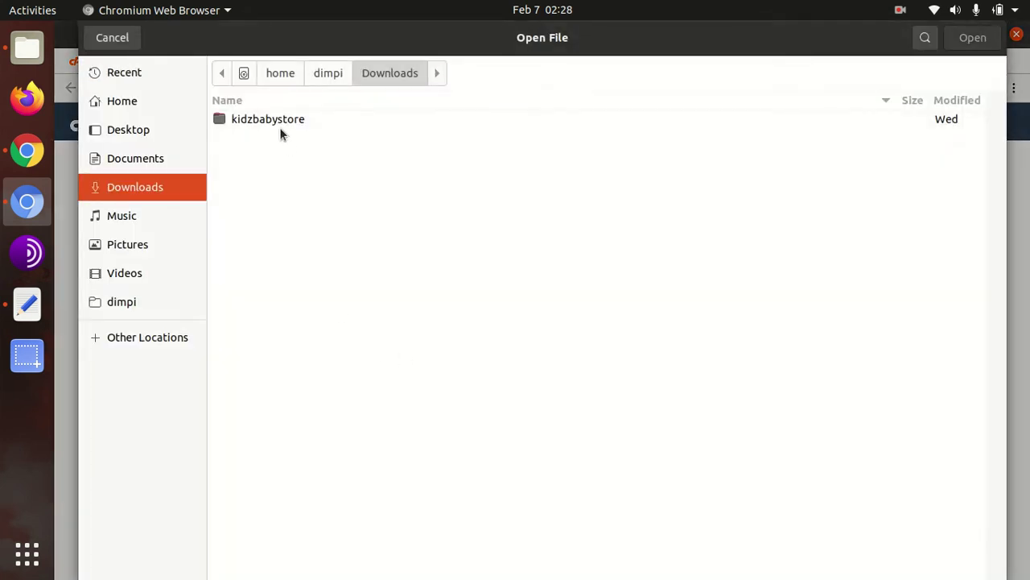
{"action": "double_click", "coordinate": [277, 121]}
{"action": "left_click", "coordinate": [274, 154]}
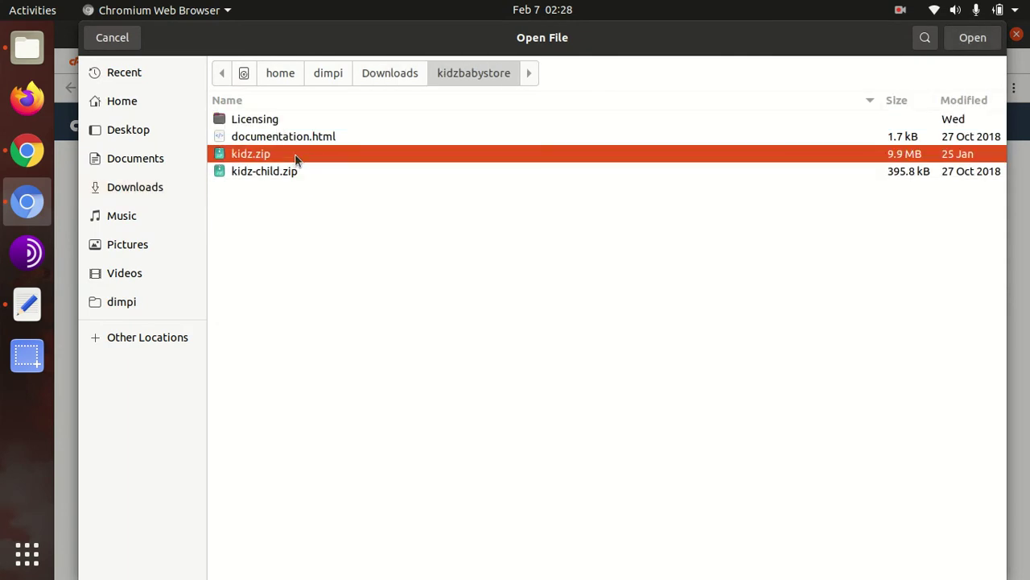
{"action": "left_click", "coordinate": [973, 38]}
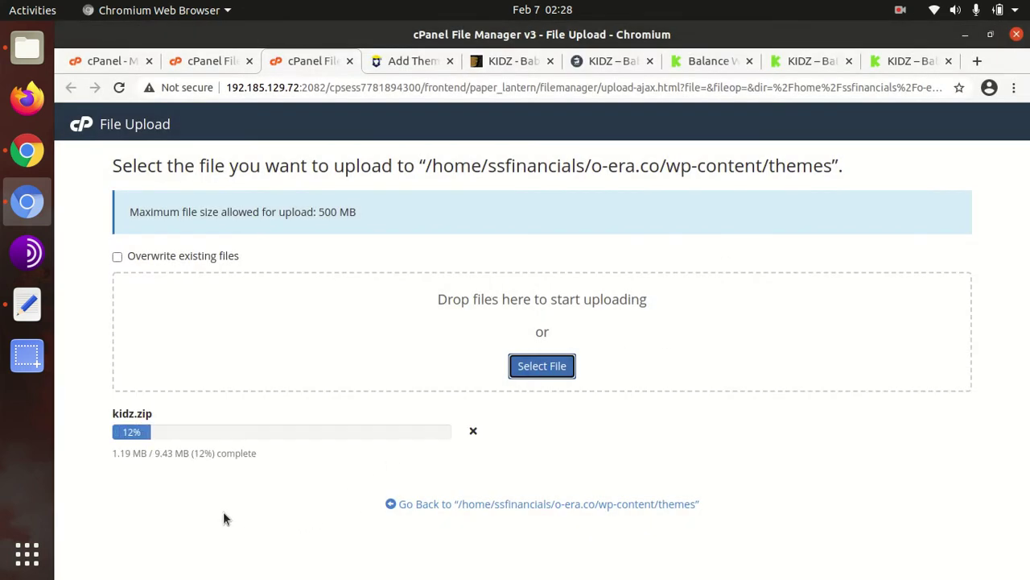
{"action": "left_click_drag", "start_coordinate": [156, 456], "coordinate": [187, 456]}
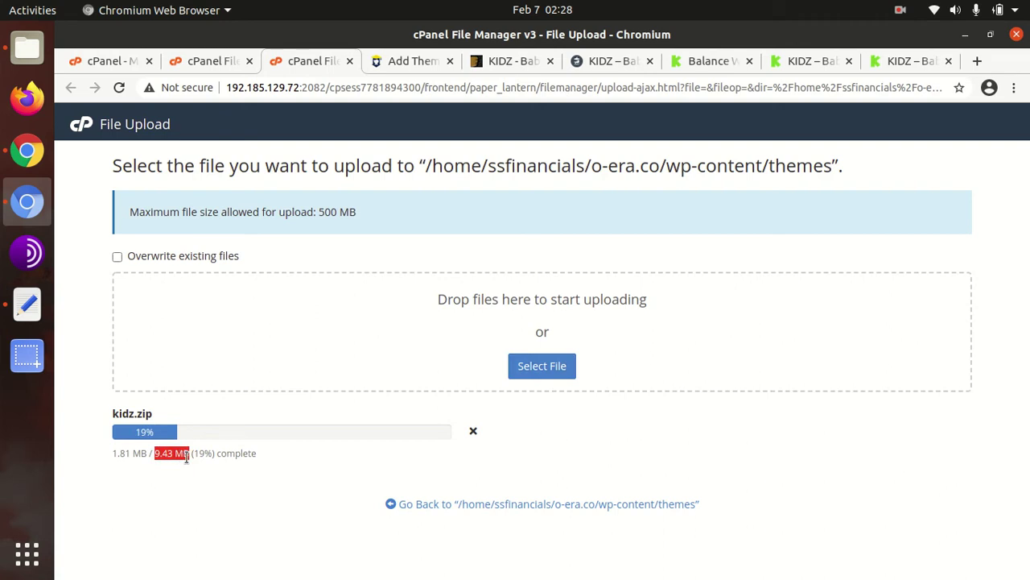
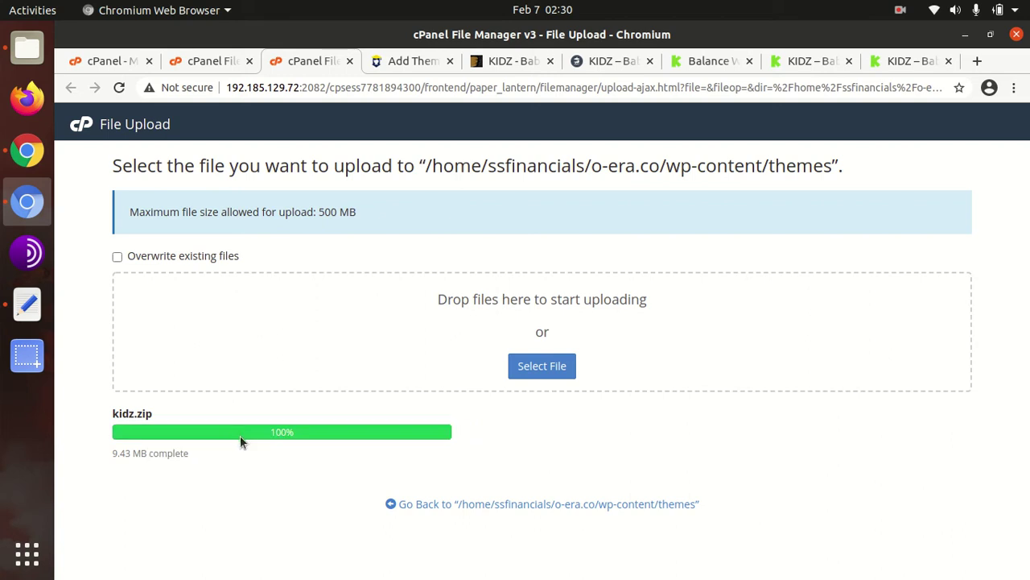
{"action": "left_click", "coordinate": [507, 503]}
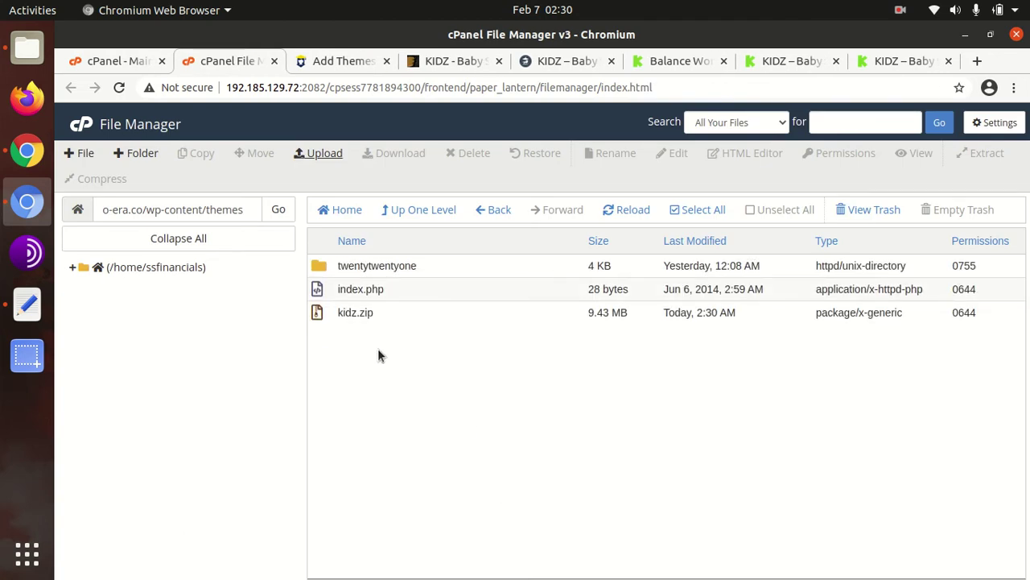
Extract kidz.zip into /o-era.co/wp-content/themes, refresh the file list and check the contents of the extracted kidz folder
{"action": "left_click", "coordinate": [397, 312]}
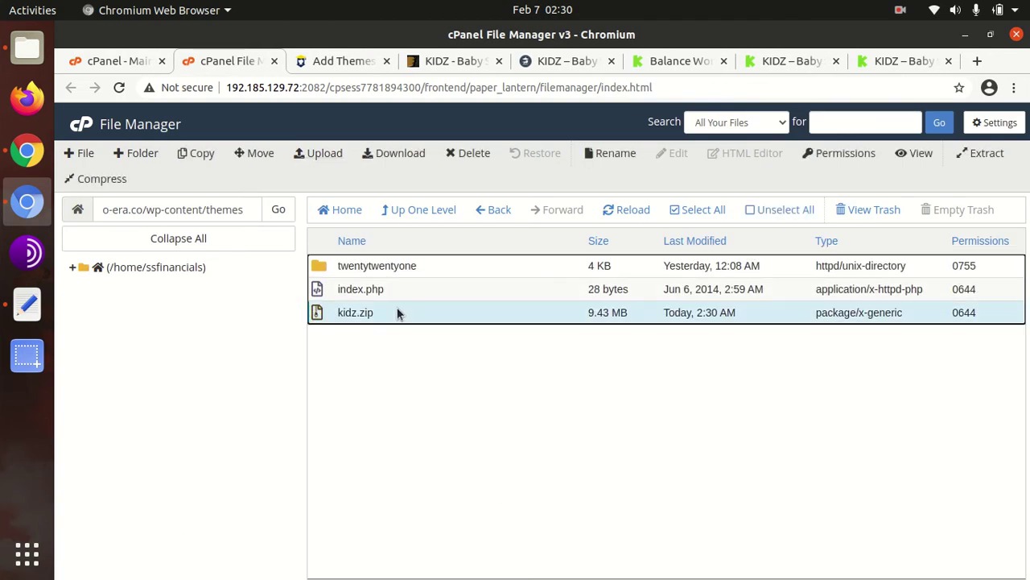
{"action": "right_click", "coordinate": [396, 312]}
{"action": "left_click", "coordinate": [457, 477]}
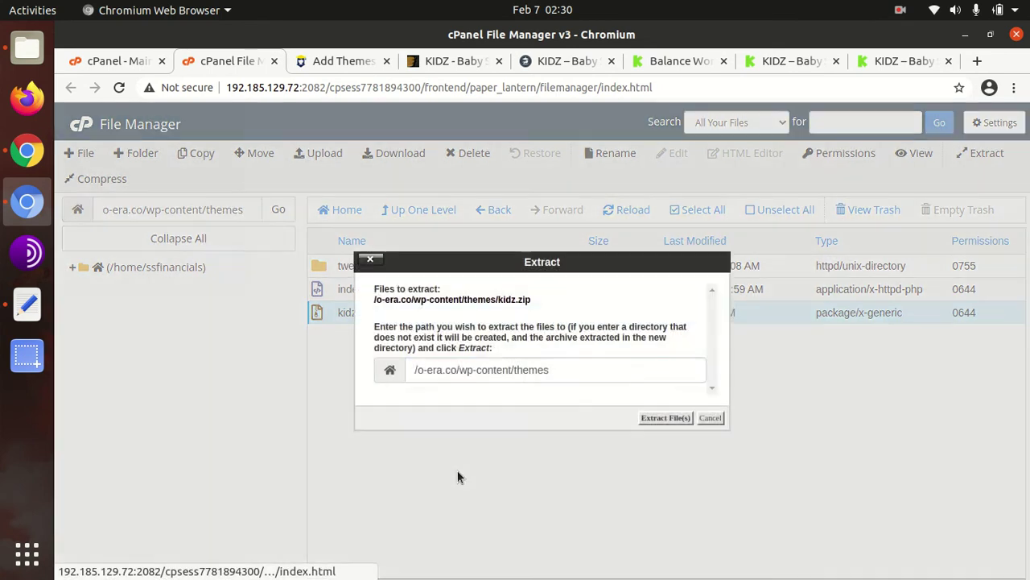
{"action": "left_click", "coordinate": [649, 418]}
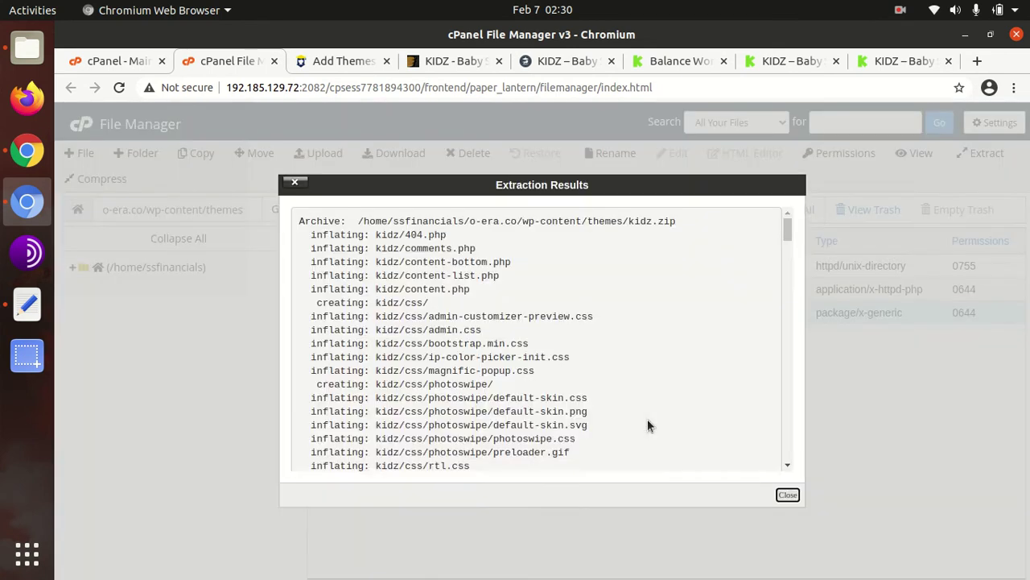
{"action": "left_click", "coordinate": [793, 495]}
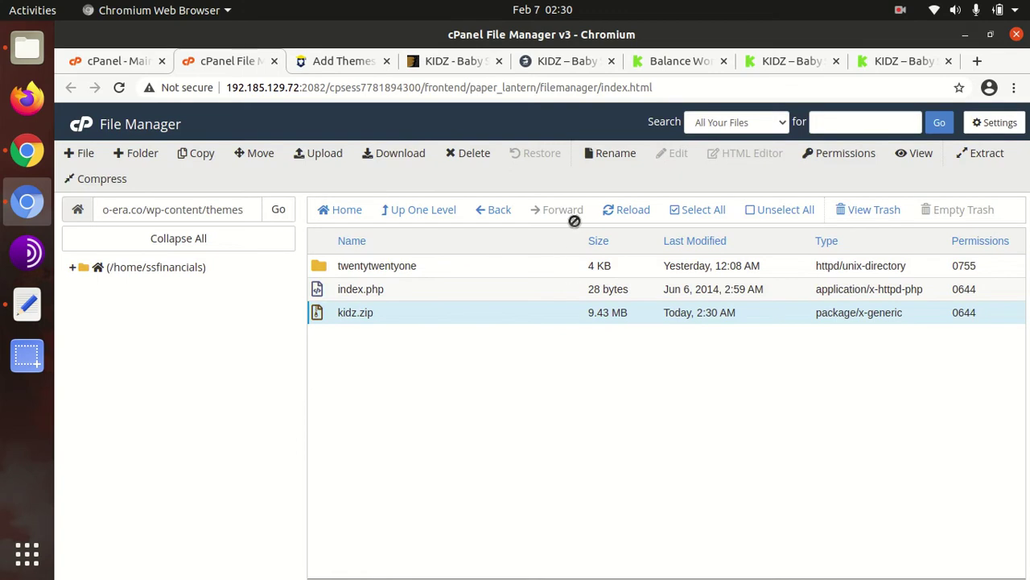
{"action": "left_click", "coordinate": [638, 214]}
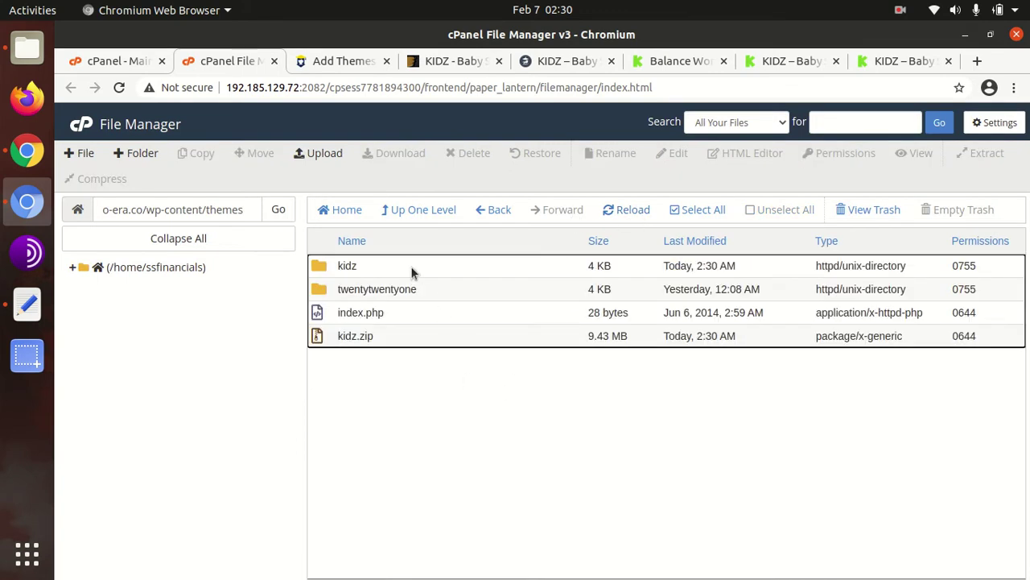
{"action": "double_click", "coordinate": [410, 265]}
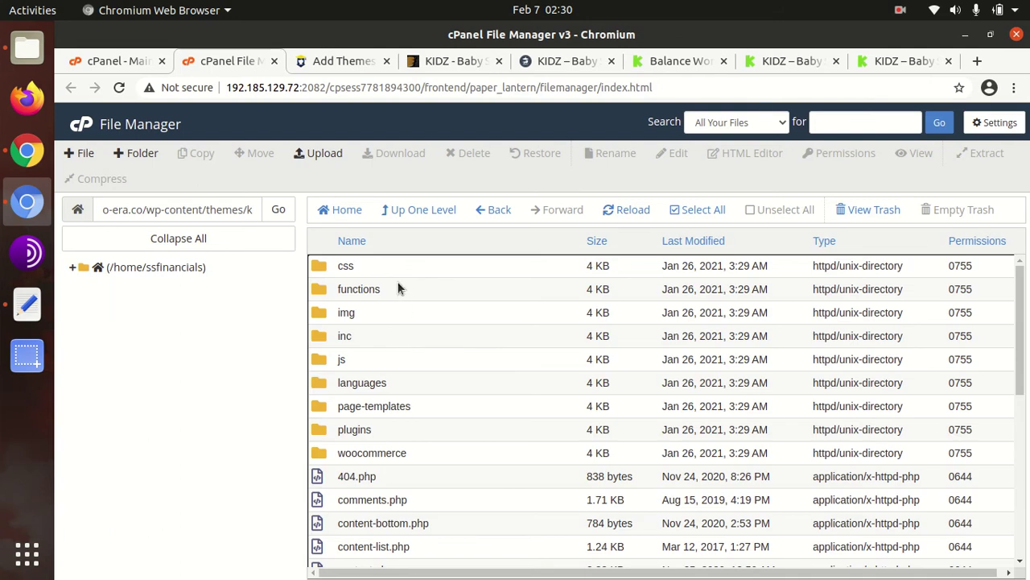
{"action": "left_click", "coordinate": [411, 214]}
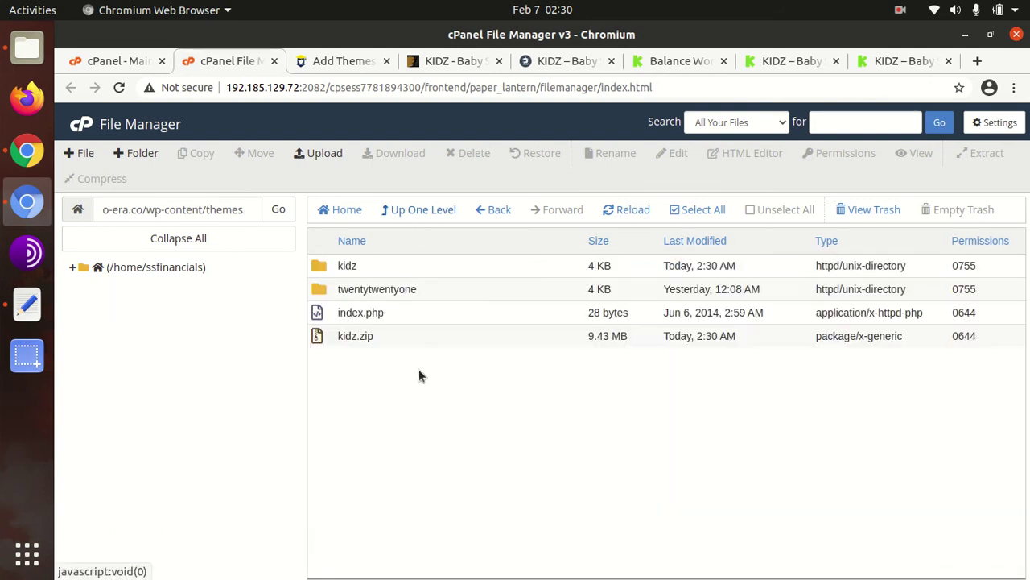
Permanently delete kidz.zip from the themes folder, skipping the trash
{"action": "left_click", "coordinate": [422, 343]}
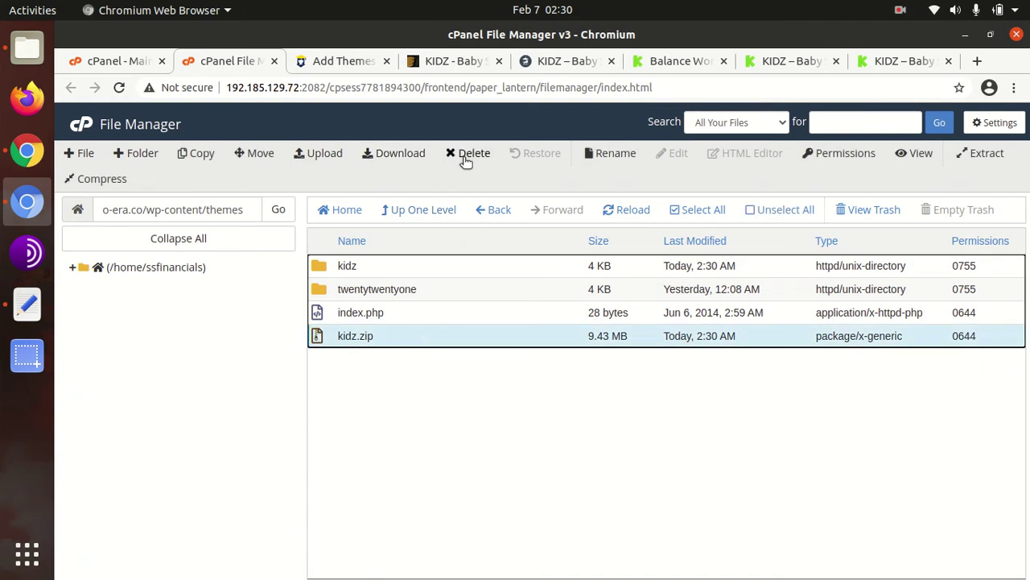
{"action": "left_click", "coordinate": [465, 160]}
{"action": "left_click", "coordinate": [387, 347]}
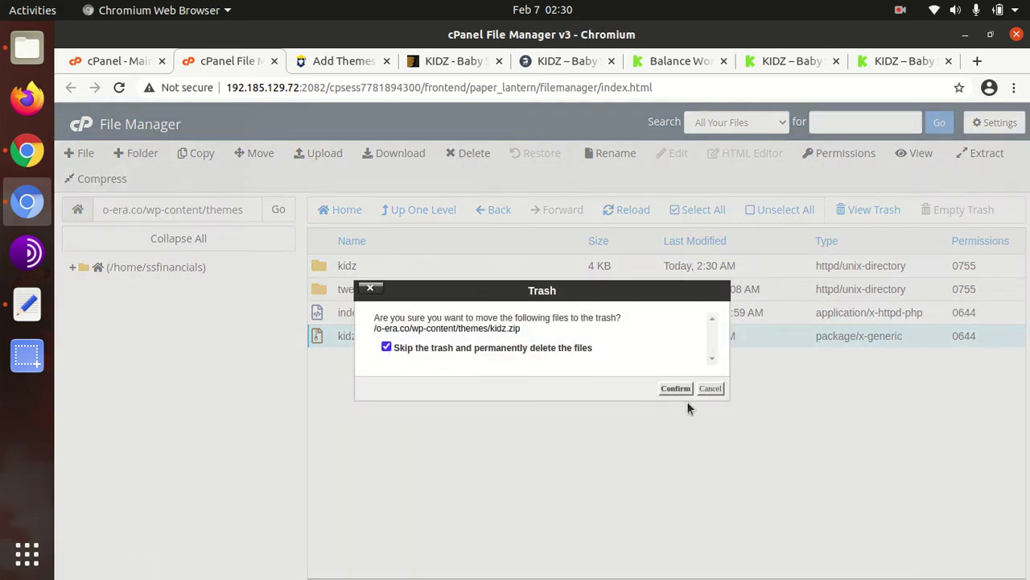
{"action": "left_click", "coordinate": [676, 389]}
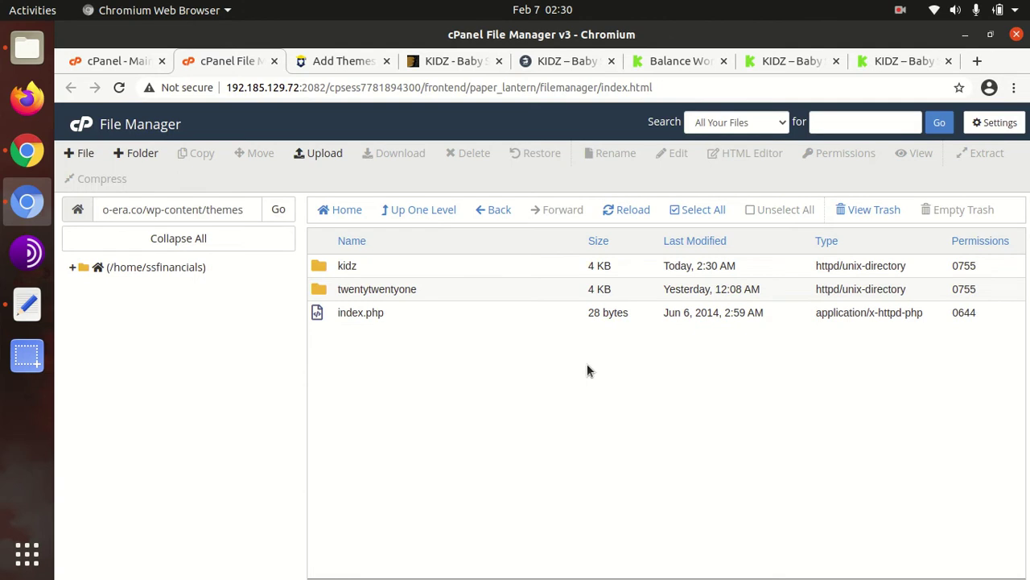
Review the Kidz theme's details among the installed themes of the WordPress site and activate the theme
{"action": "left_click", "coordinate": [363, 62]}
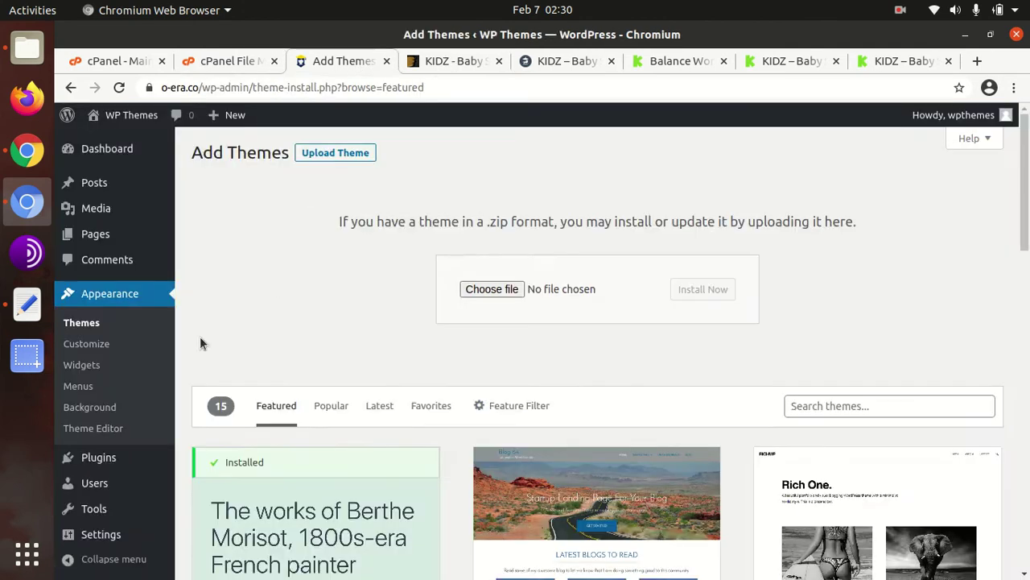
{"action": "left_click", "coordinate": [90, 330]}
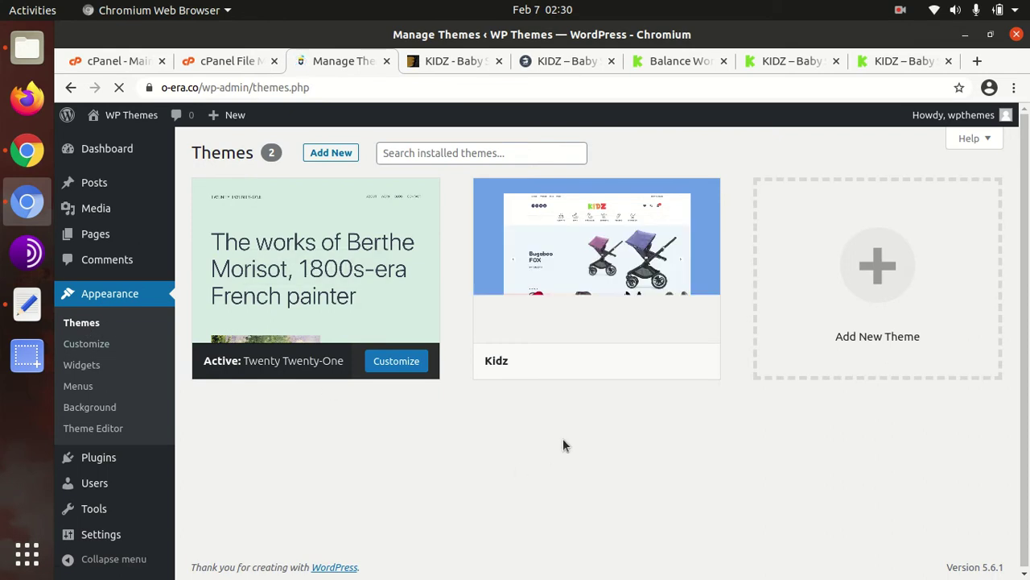
{"action": "mouse_move", "coordinate": [567, 334]}
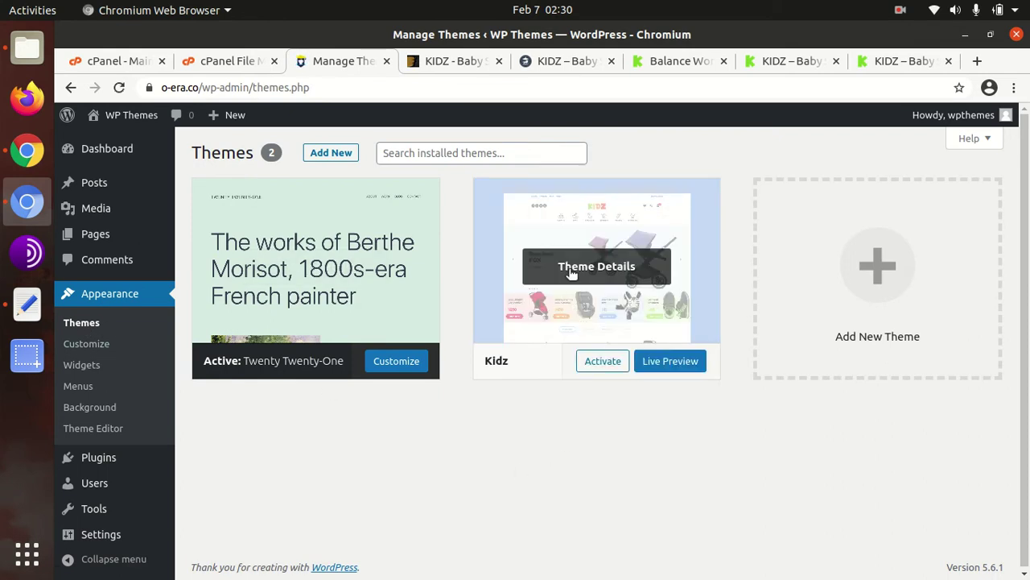
{"action": "left_click", "coordinate": [578, 314]}
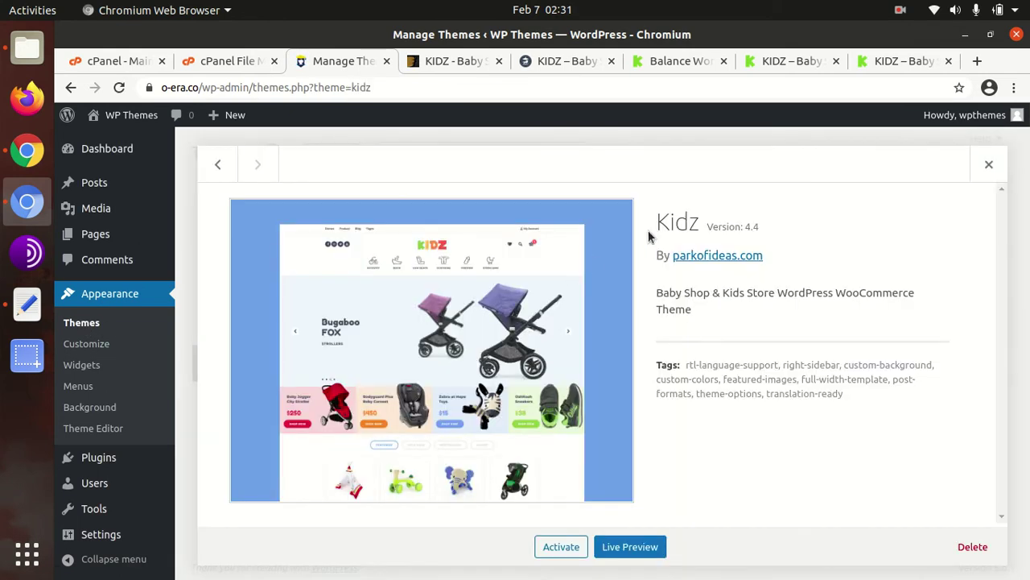
{"action": "left_click_drag", "start_coordinate": [656, 220], "coordinate": [769, 231]}
{"action": "left_click_drag", "start_coordinate": [654, 293], "coordinate": [711, 297]}
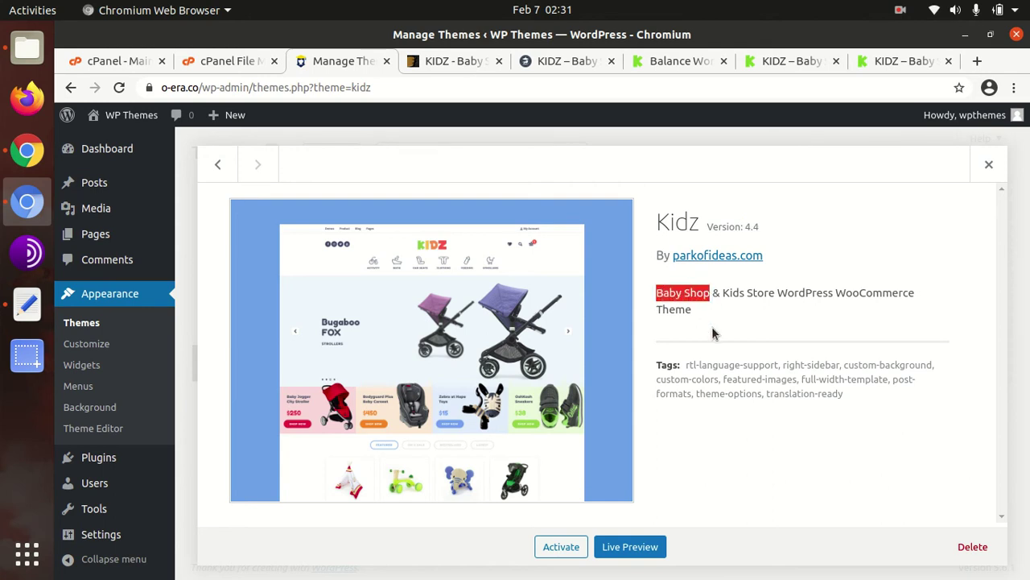
{"action": "left_click", "coordinate": [561, 548]}
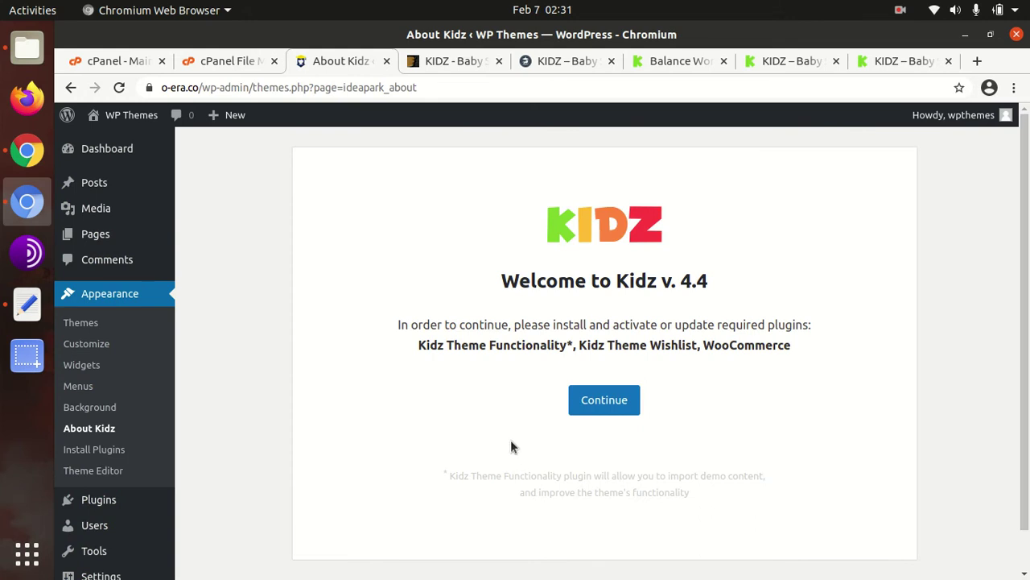
Install and activate the required plugins Kidz Theme Functionality, Kidz Theme Wishlist and WooCommerce from the Kidz welcome page
{"action": "scroll", "coordinate": [507, 447], "scroll_direction": "down", "scroll_amount": 1}
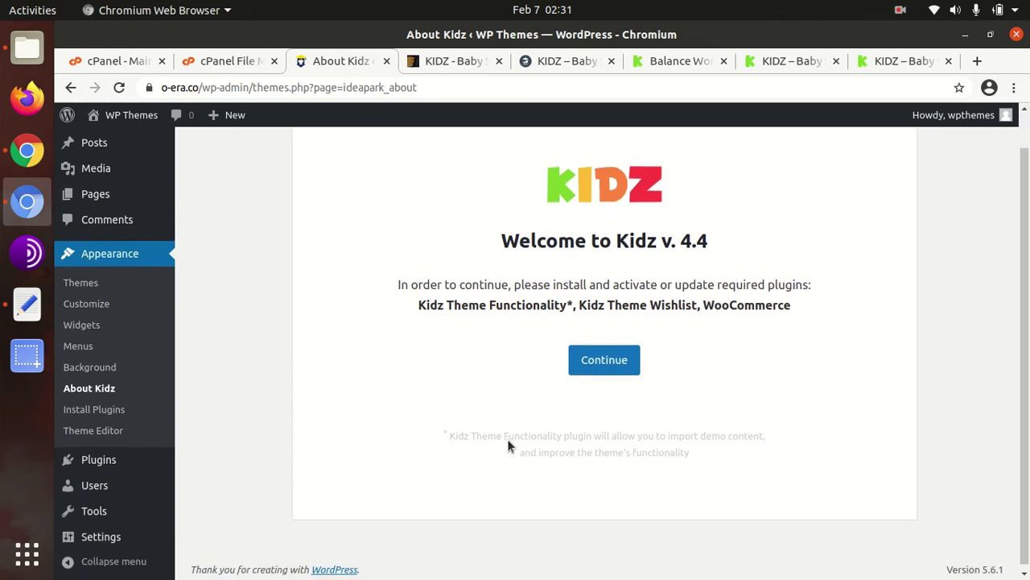
{"action": "scroll", "coordinate": [508, 440], "scroll_direction": "down", "scroll_amount": 1}
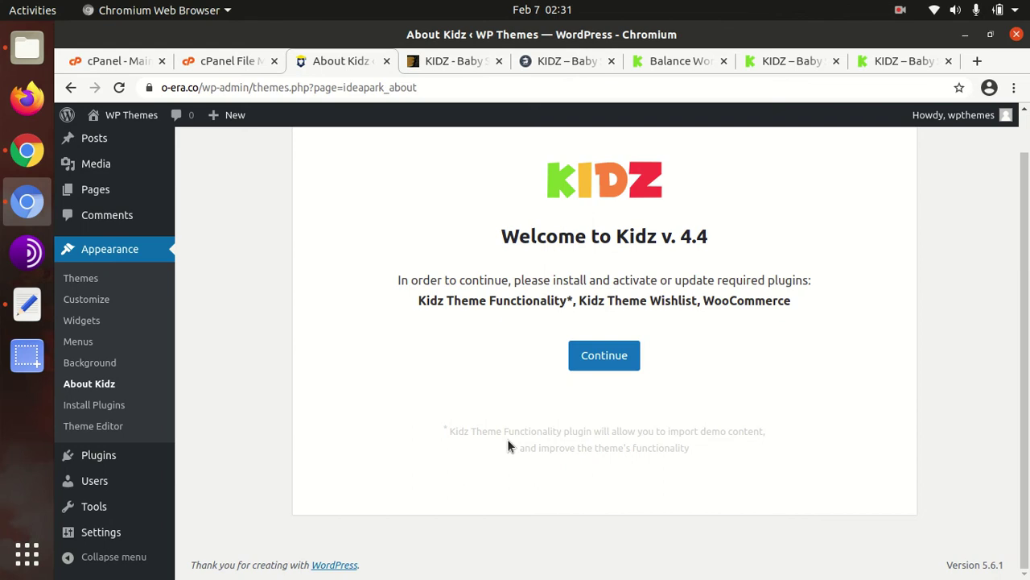
{"action": "left_click", "coordinate": [583, 364]}
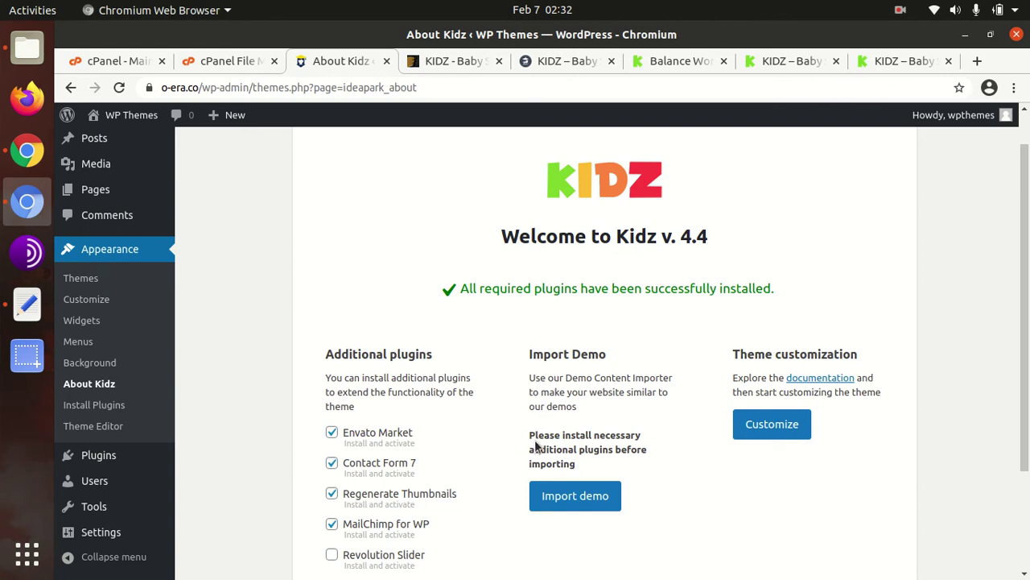
Install the additional plugins Contact Form 7, MailChimp for WP and Revolution Slider, leaving out Envato Market and Regenerate Thumbnails
{"action": "scroll", "coordinate": [531, 503], "scroll_direction": "down", "scroll_amount": 2}
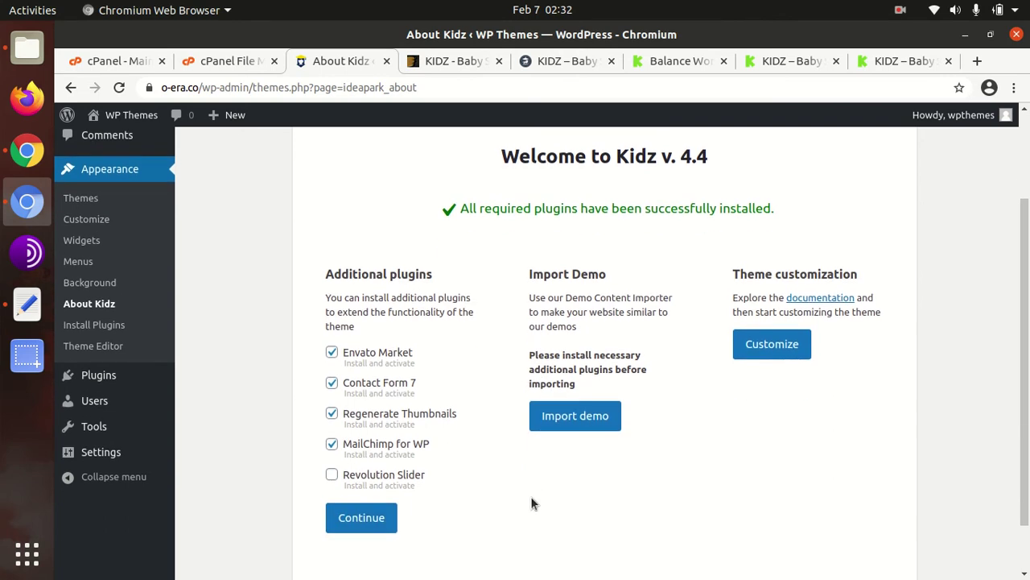
{"action": "left_click", "coordinate": [332, 474]}
{"action": "left_click", "coordinate": [332, 413]}
{"action": "left_click", "coordinate": [333, 356]}
{"action": "left_click", "coordinate": [350, 519]}
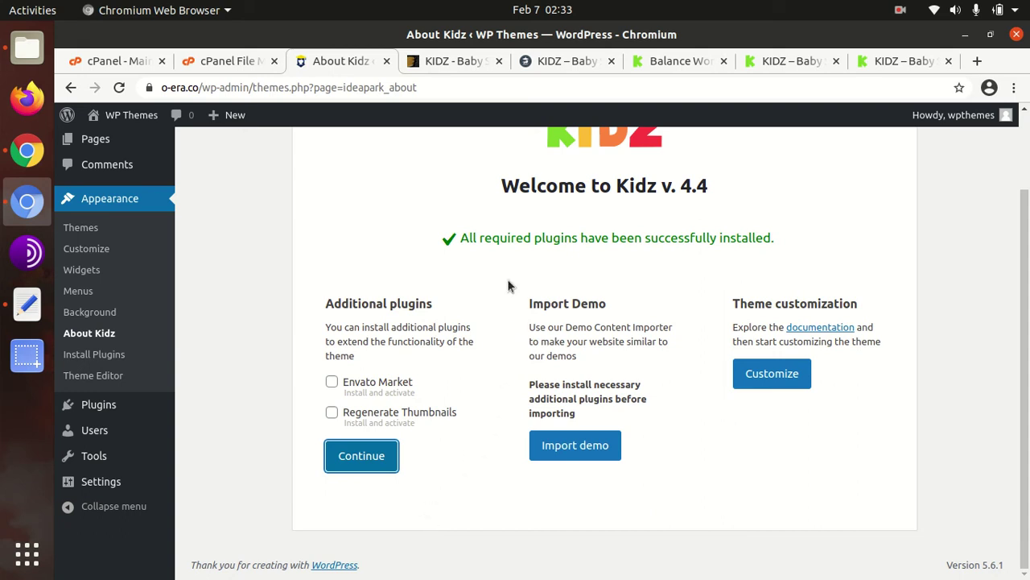
Open the o-era.co front end in a new tab and examine the home page with the Kidz theme applied
{"action": "mouse_move", "coordinate": [127, 116]}
{"action": "middle_click", "coordinate": [117, 144]}
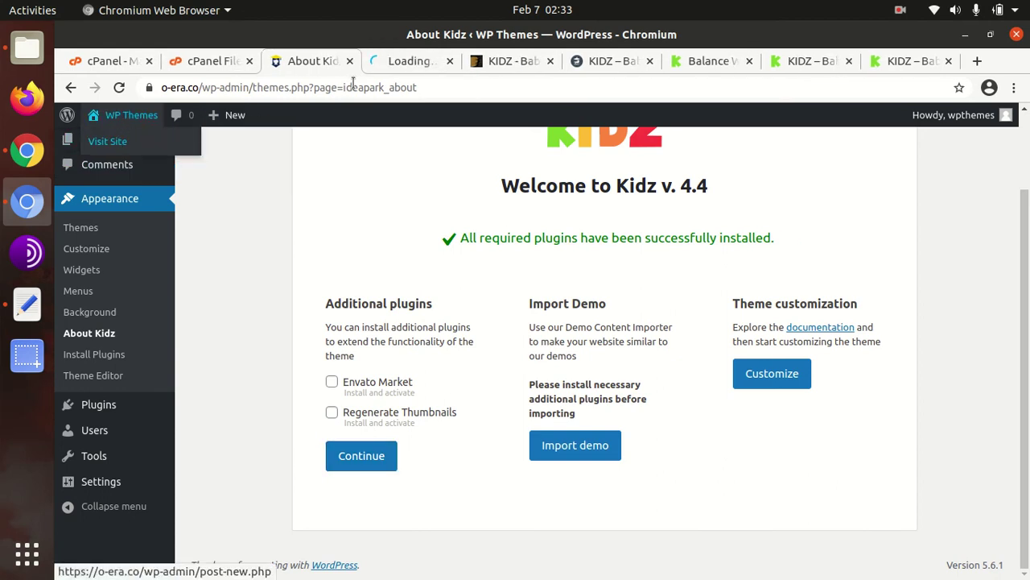
{"action": "left_click", "coordinate": [391, 61]}
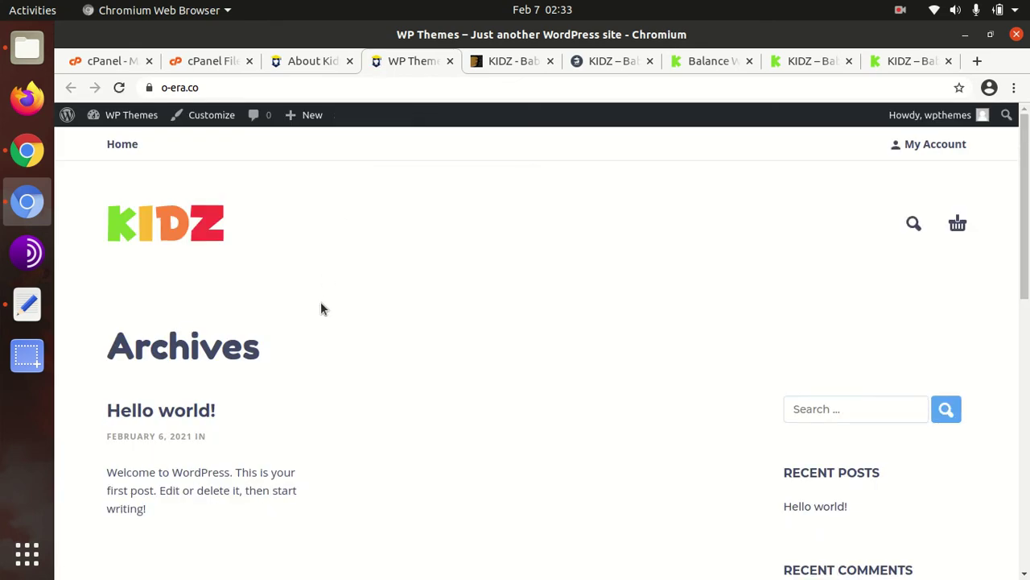
{"action": "scroll", "coordinate": [320, 309], "scroll_direction": "down", "scroll_amount": 5}
{"action": "scroll", "coordinate": [343, 370], "scroll_direction": "up", "scroll_amount": 5}
Return to the Kidz welcome page, open the demo content importer and review its demo site and data options
{"action": "left_click", "coordinate": [329, 68]}
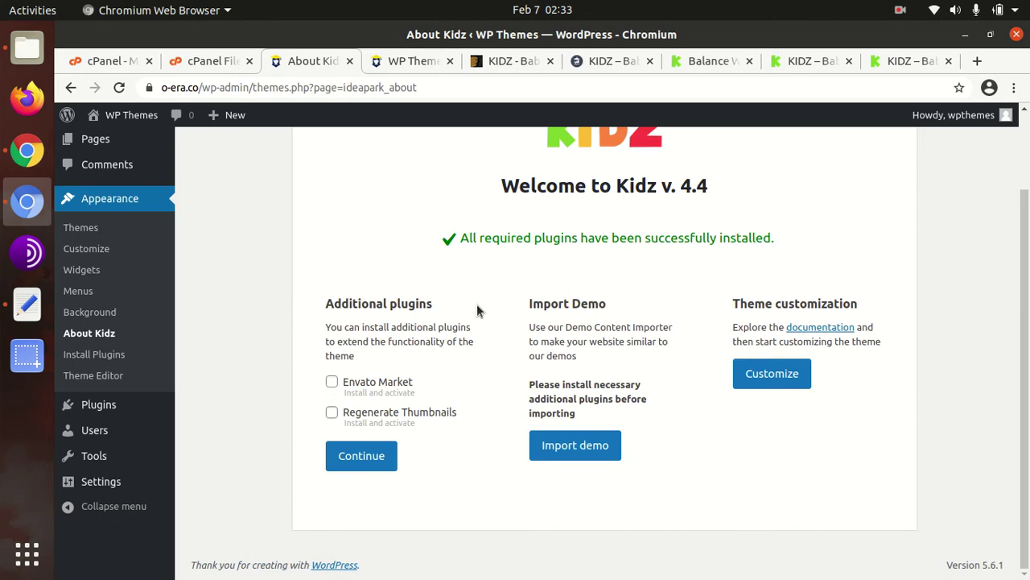
{"action": "triple_click", "coordinate": [531, 384]}
{"action": "left_click", "coordinate": [607, 414]}
{"action": "left_click", "coordinate": [563, 455]}
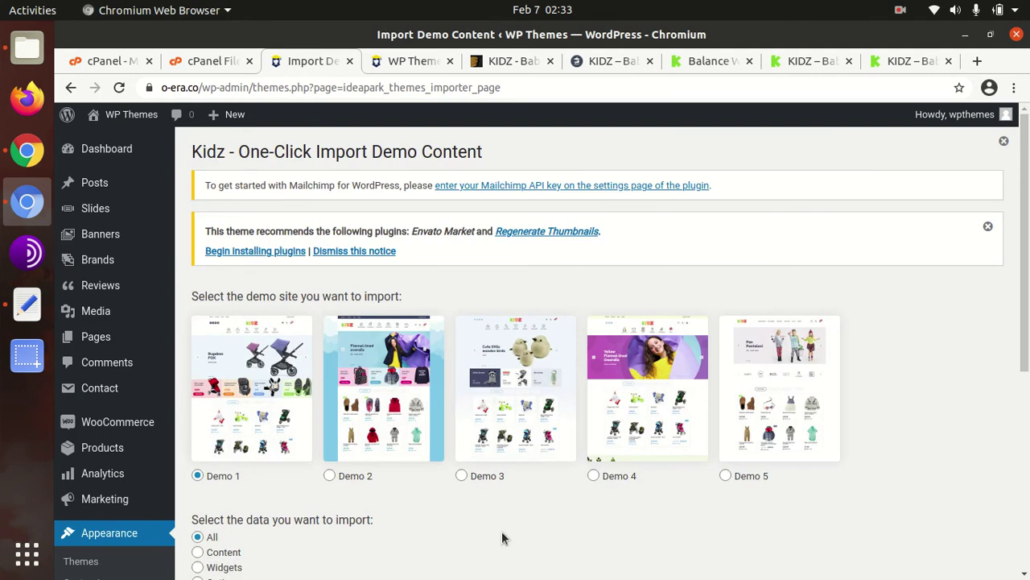
{"action": "scroll", "coordinate": [501, 538], "scroll_direction": "down", "scroll_amount": 1}
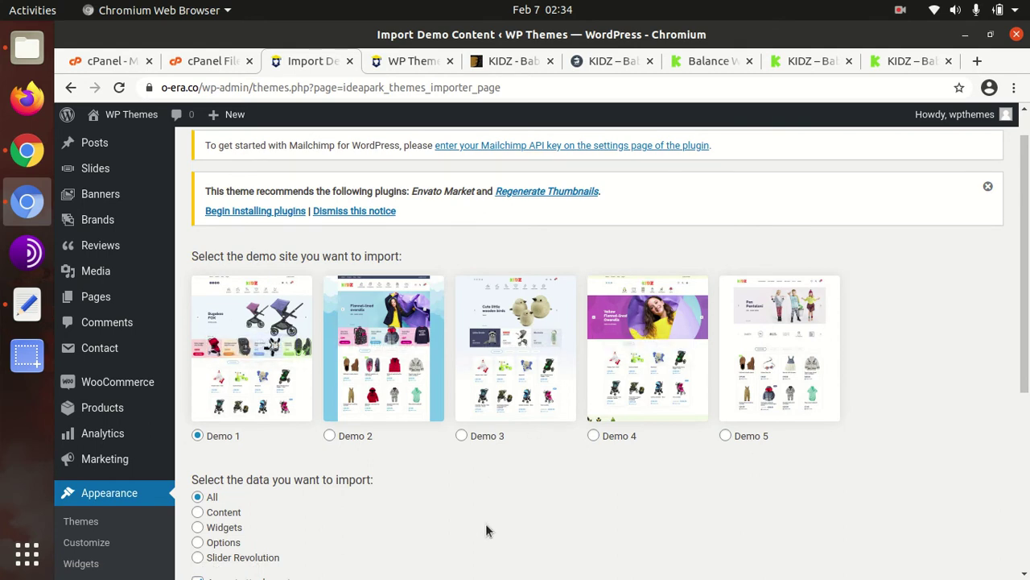
{"action": "scroll", "coordinate": [485, 525], "scroll_direction": "down", "scroll_amount": 1}
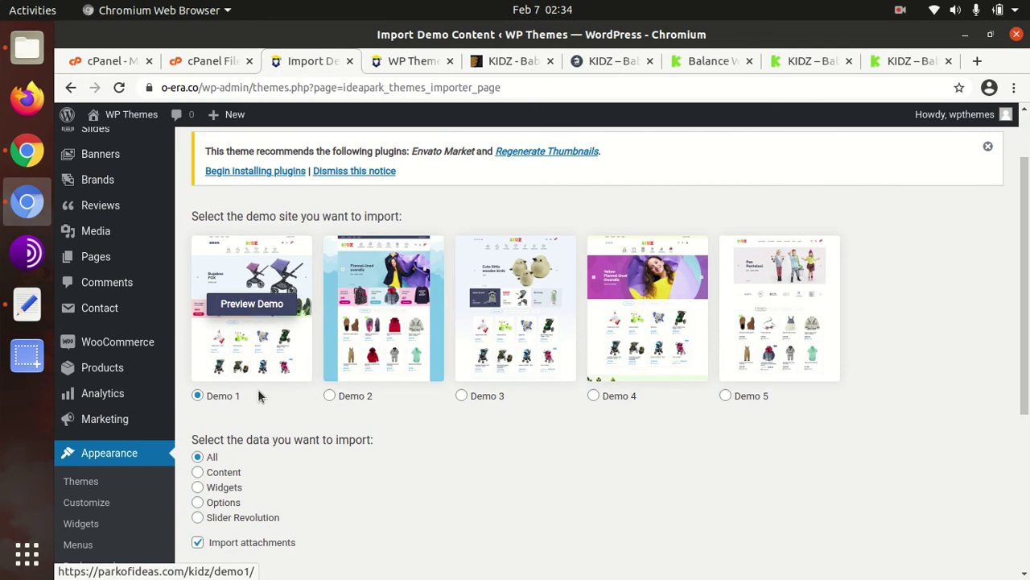
Import the Demo 1 site with All data and attachments, confirm the import and check its completion status
{"action": "scroll", "coordinate": [258, 382], "scroll_direction": "down", "scroll_amount": 2}
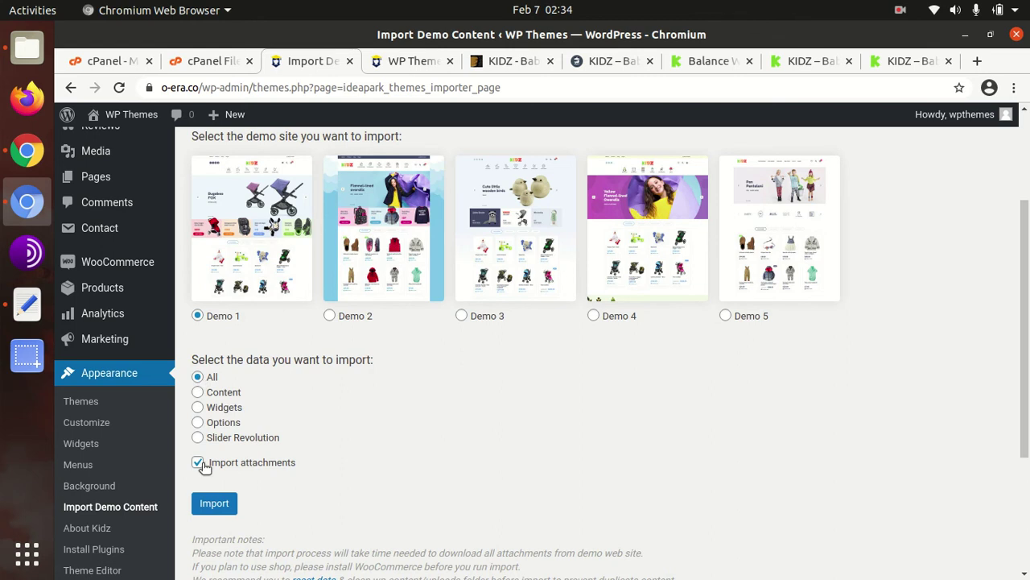
{"action": "scroll", "coordinate": [392, 466], "scroll_direction": "down", "scroll_amount": 1}
{"action": "scroll", "coordinate": [392, 465], "scroll_direction": "down", "scroll_amount": 3}
{"action": "left_click", "coordinate": [213, 385]}
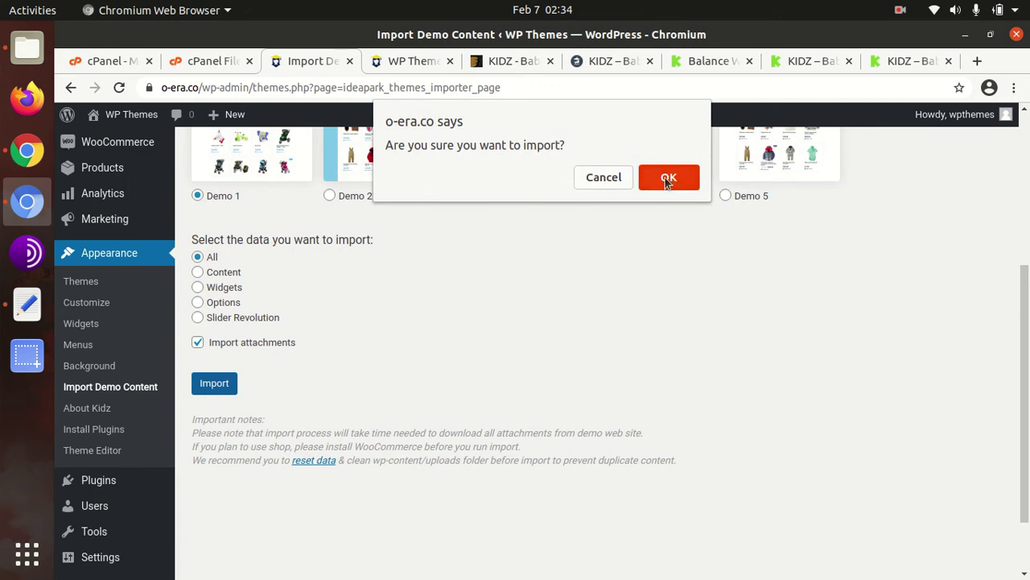
{"action": "left_click", "coordinate": [667, 178]}
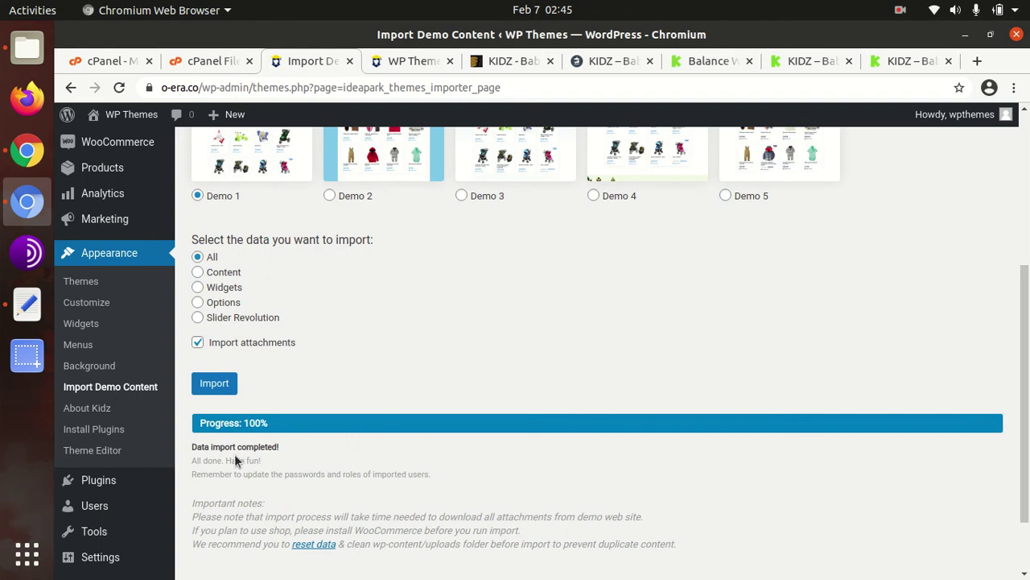
{"action": "left_click_drag", "start_coordinate": [193, 447], "coordinate": [282, 451]}
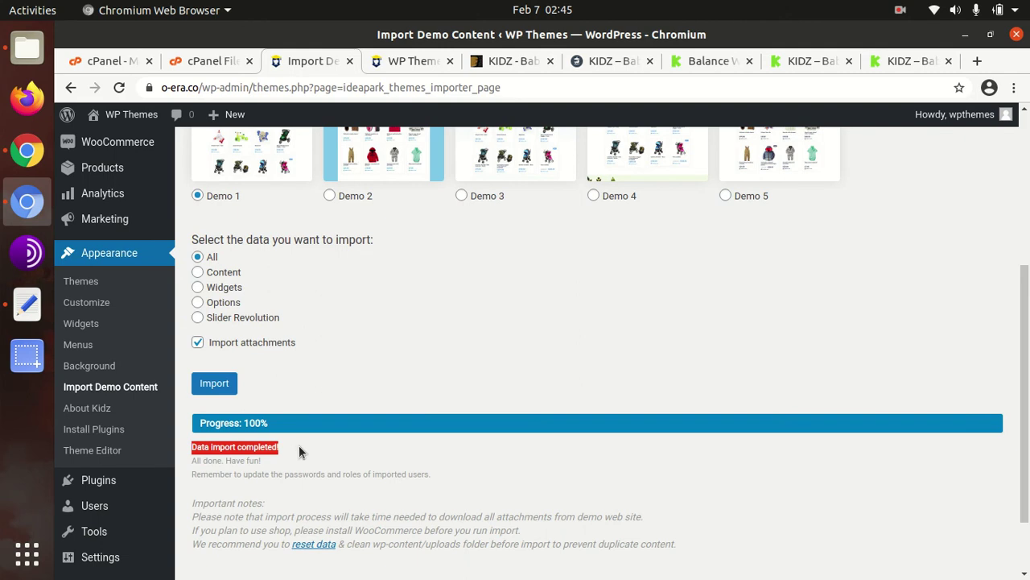
{"action": "scroll", "coordinate": [298, 451], "scroll_direction": "down", "scroll_amount": 1}
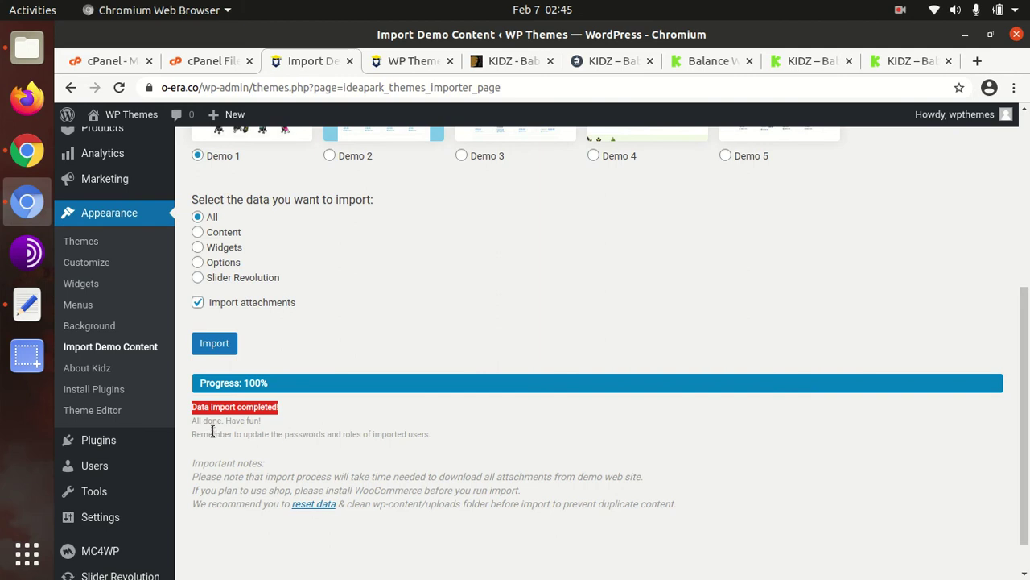
Reload the o-era.co home page and examine the imported banners and the products on sale
{"action": "left_click", "coordinate": [407, 62]}
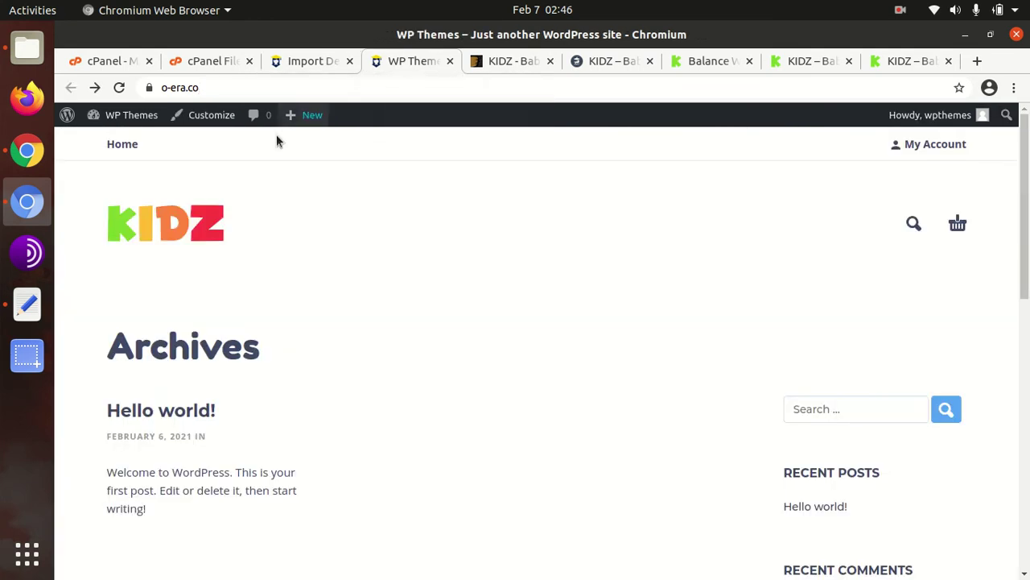
{"action": "left_click", "coordinate": [121, 89]}
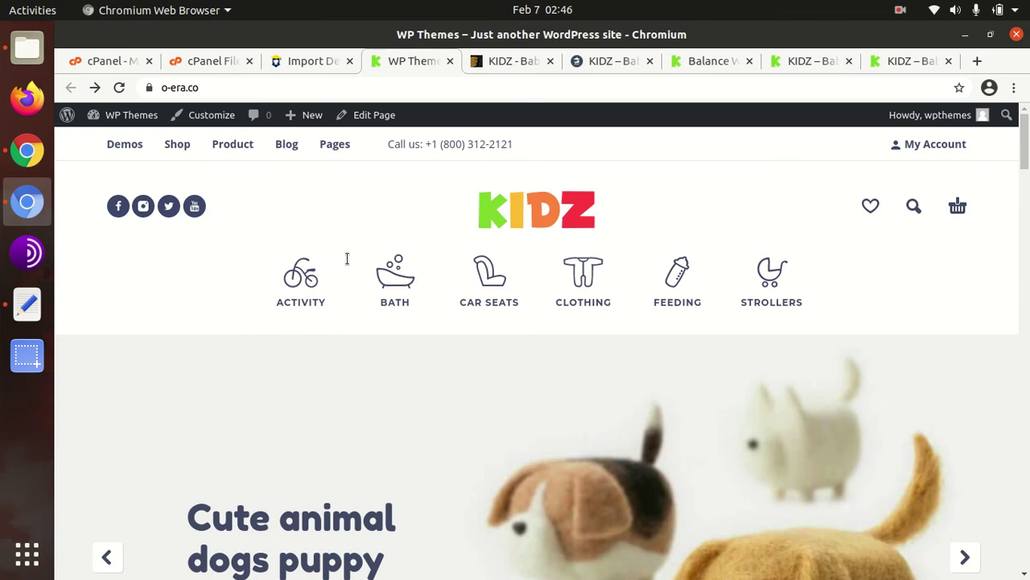
{"action": "scroll", "coordinate": [350, 266], "scroll_direction": "down", "scroll_amount": 5}
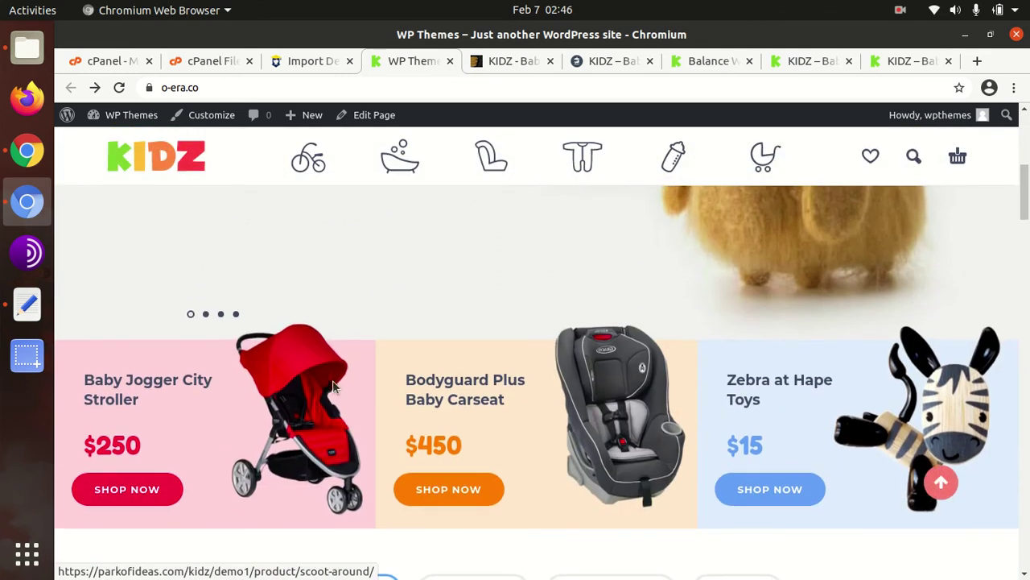
{"action": "scroll", "coordinate": [274, 419], "scroll_direction": "down", "scroll_amount": 2}
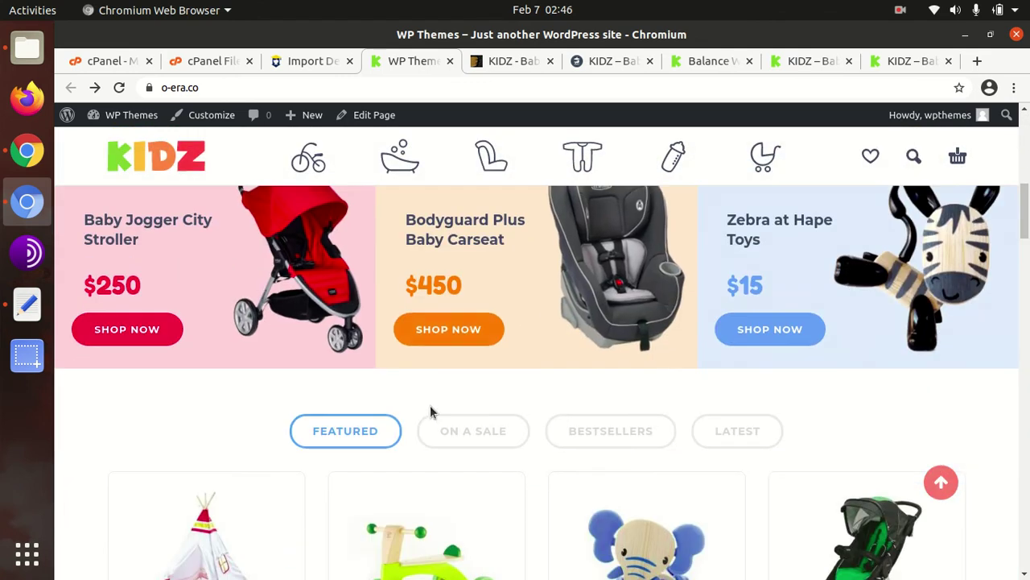
{"action": "left_click", "coordinate": [454, 432]}
{"action": "scroll", "coordinate": [483, 416], "scroll_direction": "down", "scroll_amount": 3}
Open the 8-Ounce Baby Bottles in Green product page and view its description and additional information
{"action": "left_click", "coordinate": [442, 388]}
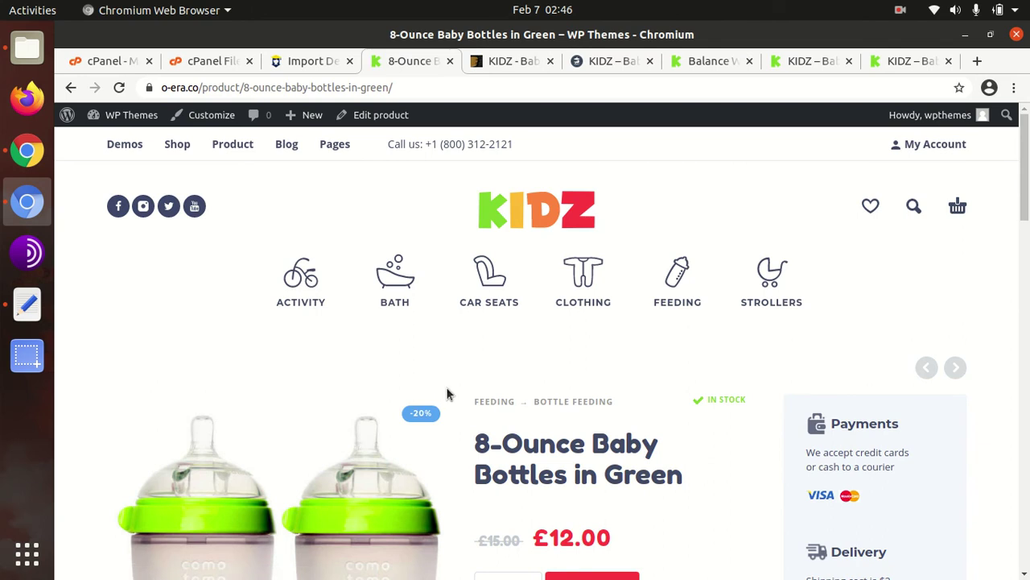
{"action": "scroll", "coordinate": [450, 393], "scroll_direction": "down", "scroll_amount": 8}
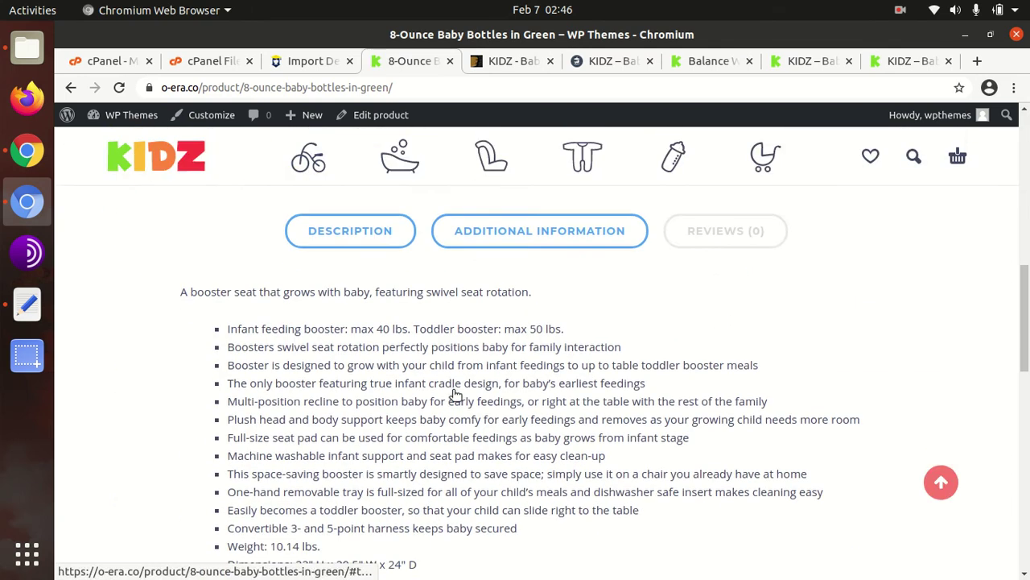
{"action": "left_click", "coordinate": [543, 239]}
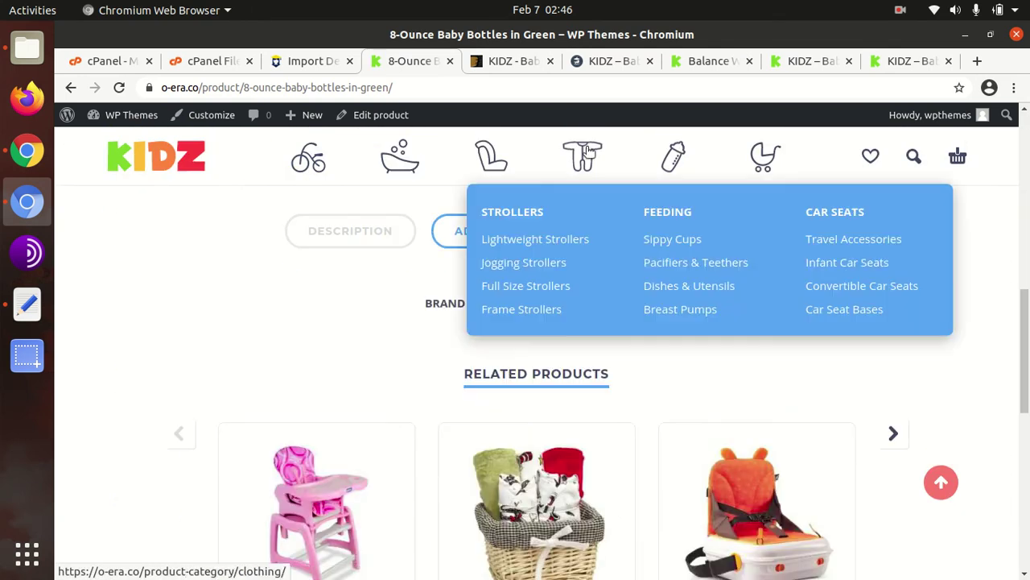
Open the Clothing category and examine its dropdown menus, product listing and price filter
{"action": "left_click", "coordinate": [588, 152]}
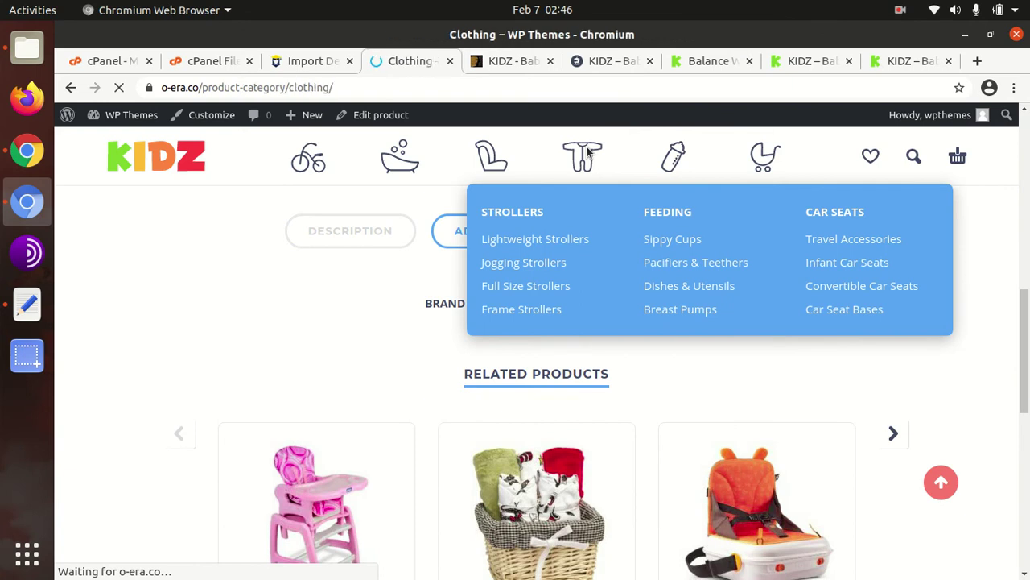
{"action": "mouse_move", "coordinate": [575, 279]}
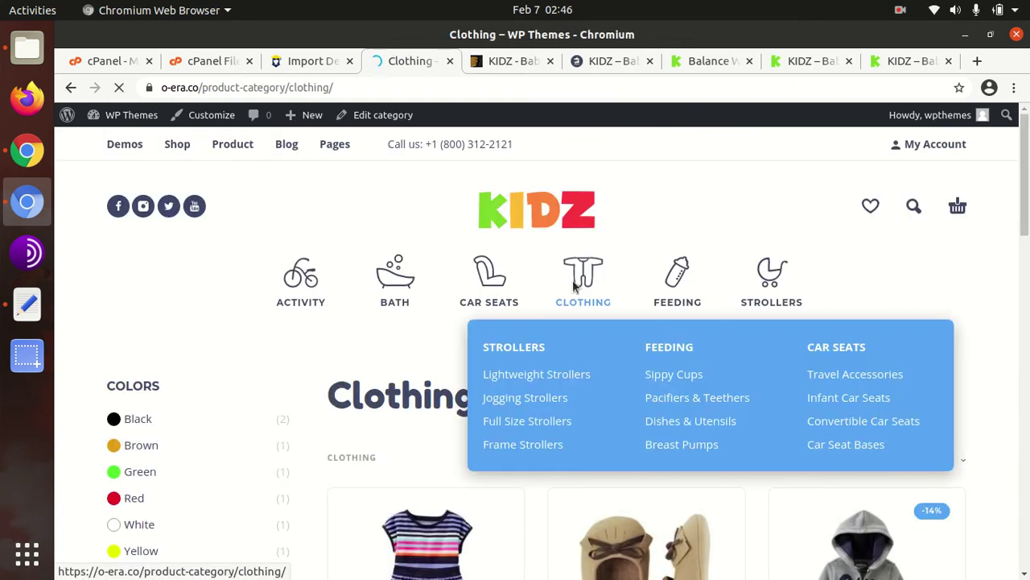
{"action": "mouse_move", "coordinate": [699, 287]}
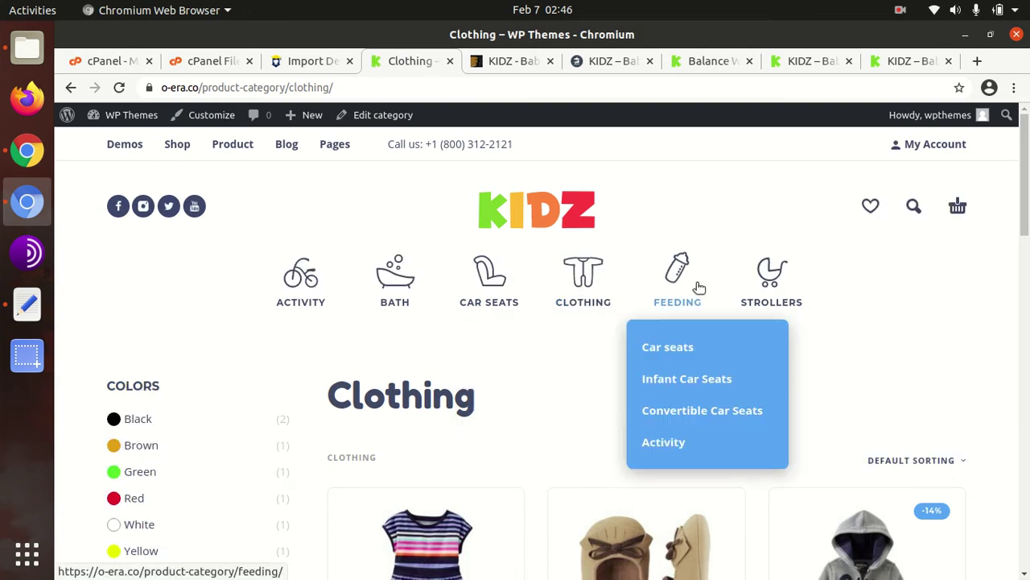
{"action": "scroll", "coordinate": [409, 352], "scroll_direction": "down", "scroll_amount": 5}
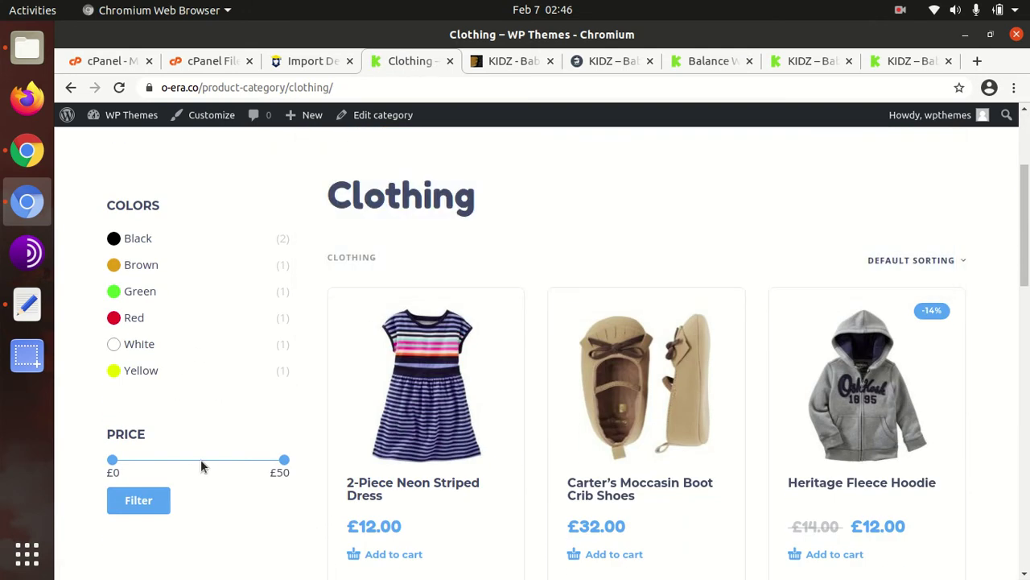
{"action": "mouse_move", "coordinate": [284, 464]}
{"action": "left_mouse_down"}
{"action": "mouse_move", "coordinate": [181, 465]}
{"action": "mouse_move", "coordinate": [284, 464]}
{"action": "left_mouse_up"}
Open the 2-Piece Neon Striped Dress product page and review its details and description
{"action": "left_click", "coordinate": [434, 387]}
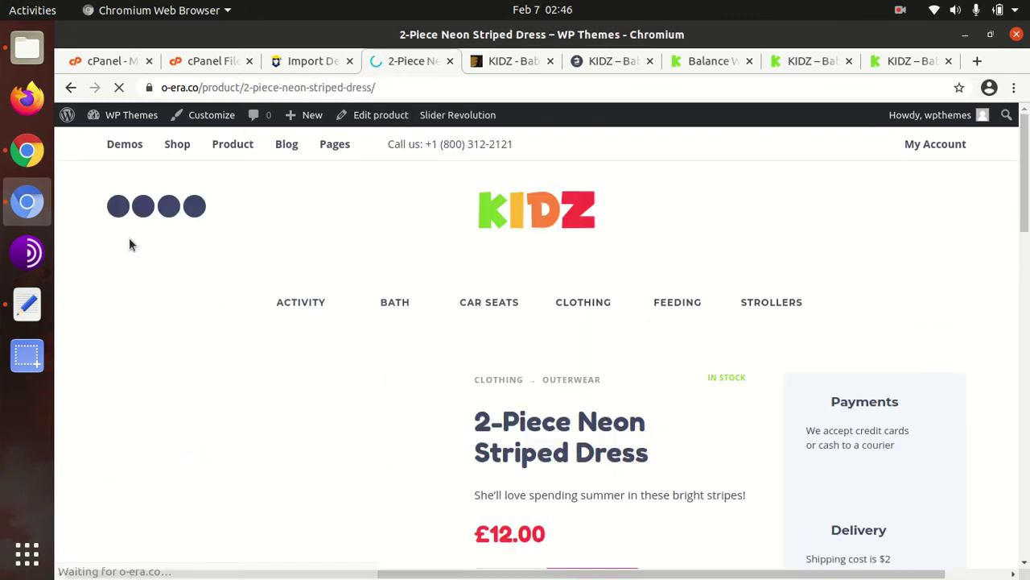
{"action": "scroll", "coordinate": [161, 366], "scroll_direction": "down", "scroll_amount": 5}
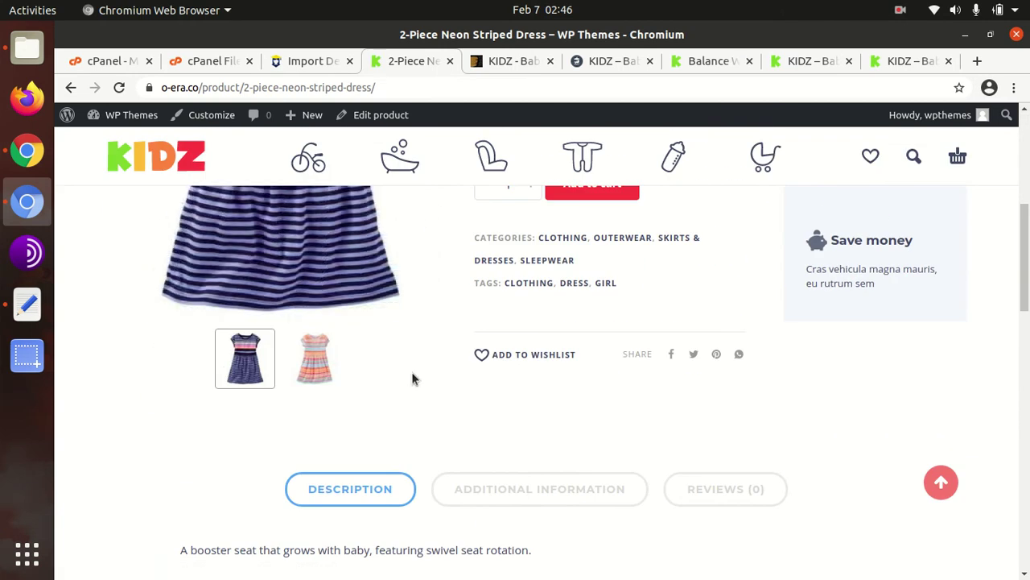
{"action": "scroll", "coordinate": [528, 406], "scroll_direction": "down", "scroll_amount": 5}
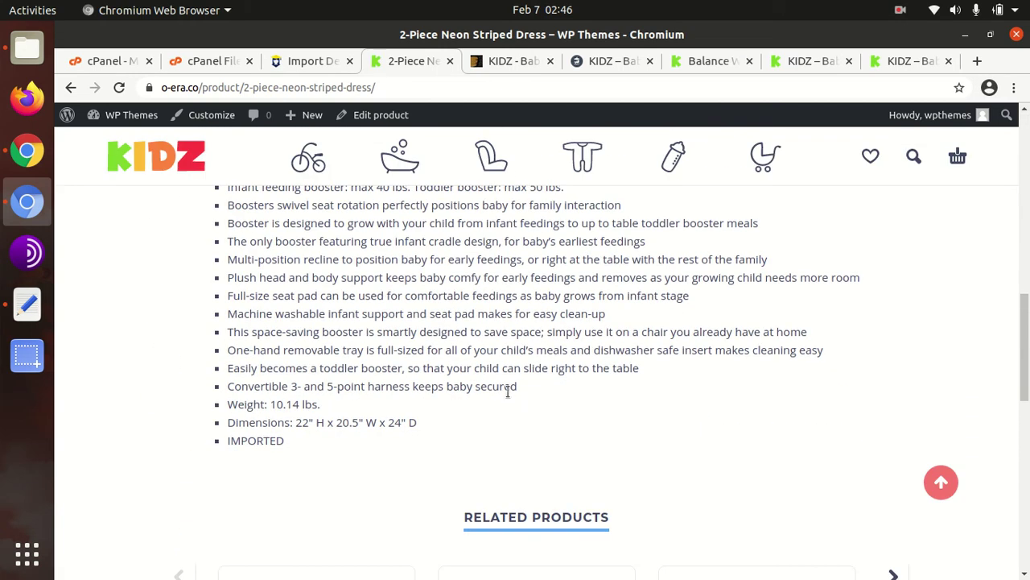
{"action": "scroll", "coordinate": [507, 391], "scroll_direction": "up", "scroll_amount": 4}
{"action": "scroll", "coordinate": [507, 391], "scroll_direction": "up", "scroll_amount": 7}
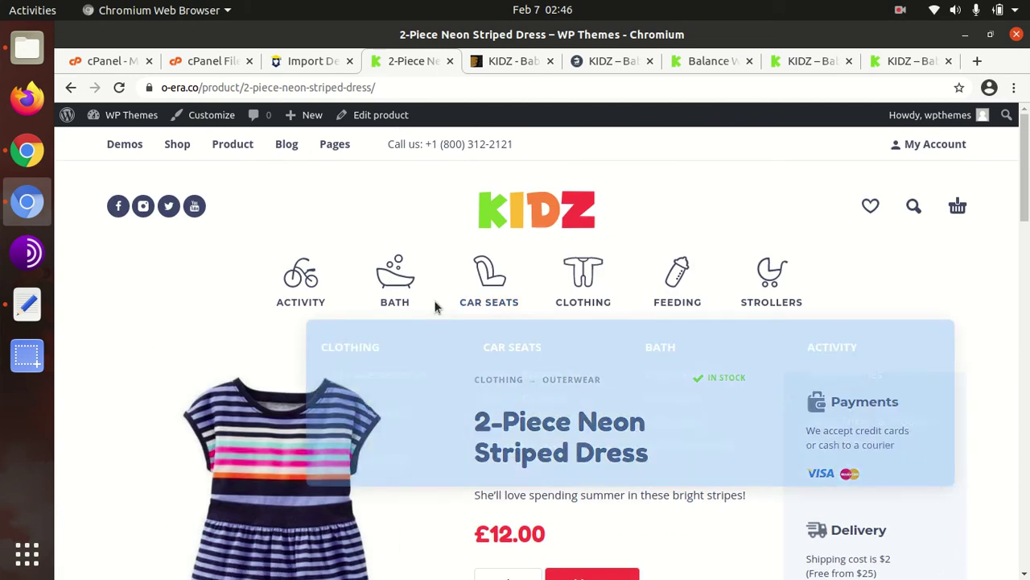
Return to the home page and open the Car Seat Bases category under Feeding > Car seats to view its products
{"action": "left_click", "coordinate": [528, 215]}
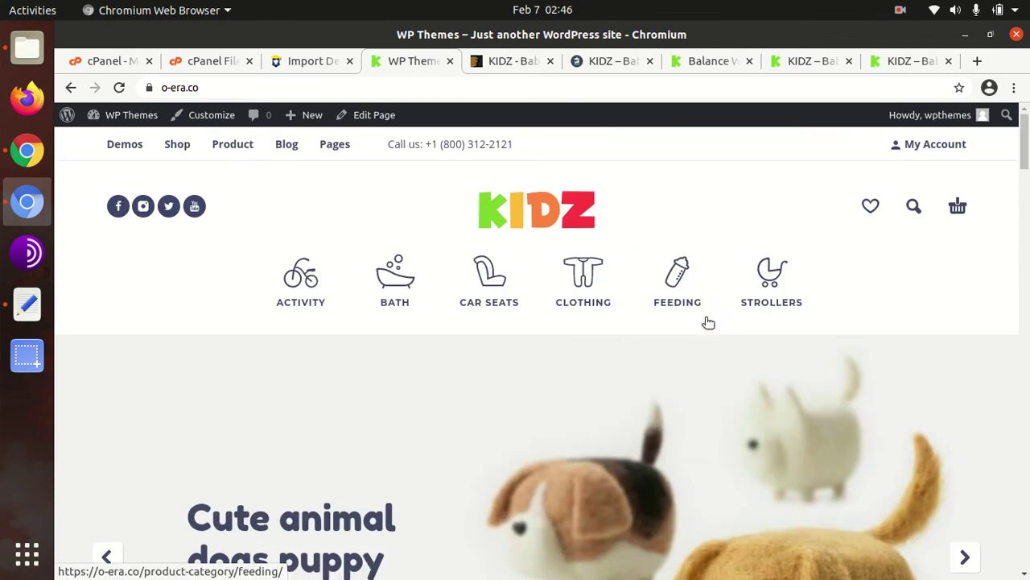
{"action": "mouse_move", "coordinate": [708, 322]}
{"action": "mouse_move", "coordinate": [674, 344]}
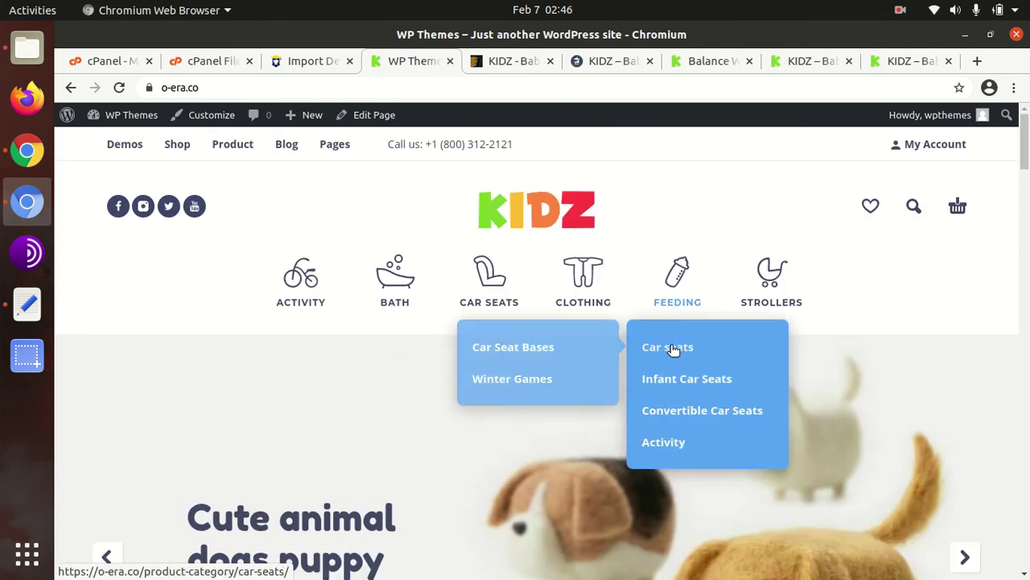
{"action": "left_click", "coordinate": [537, 347]}
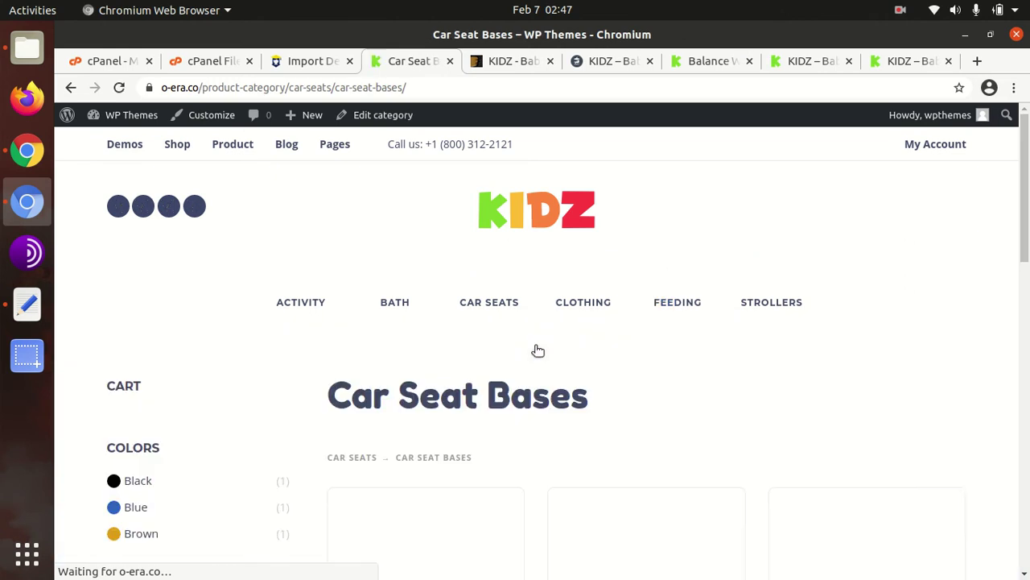
{"action": "scroll", "coordinate": [538, 350], "scroll_direction": "down", "scroll_amount": 3}
Open the Complete Air 65 Car Seat- Corabelle product and view its description, additional information and related products
{"action": "left_click", "coordinate": [634, 410]}
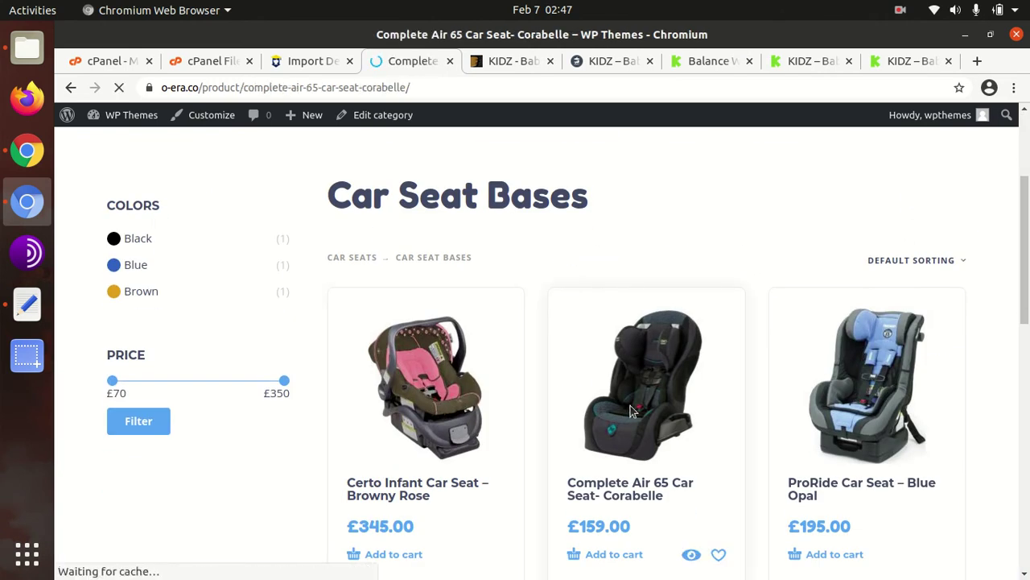
{"action": "scroll", "coordinate": [630, 404], "scroll_direction": "down", "scroll_amount": 4}
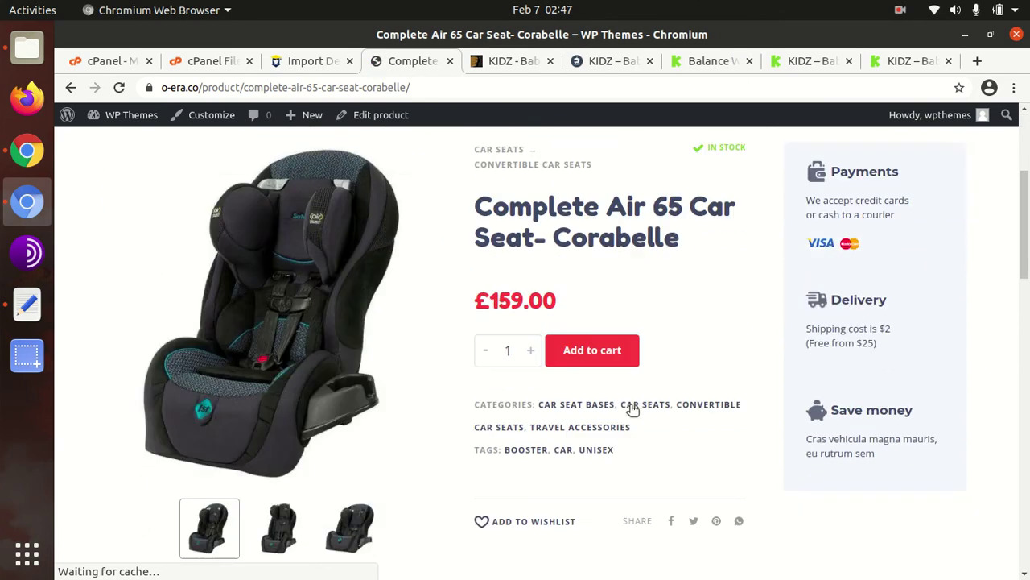
{"action": "scroll", "coordinate": [439, 385], "scroll_direction": "down", "scroll_amount": 2}
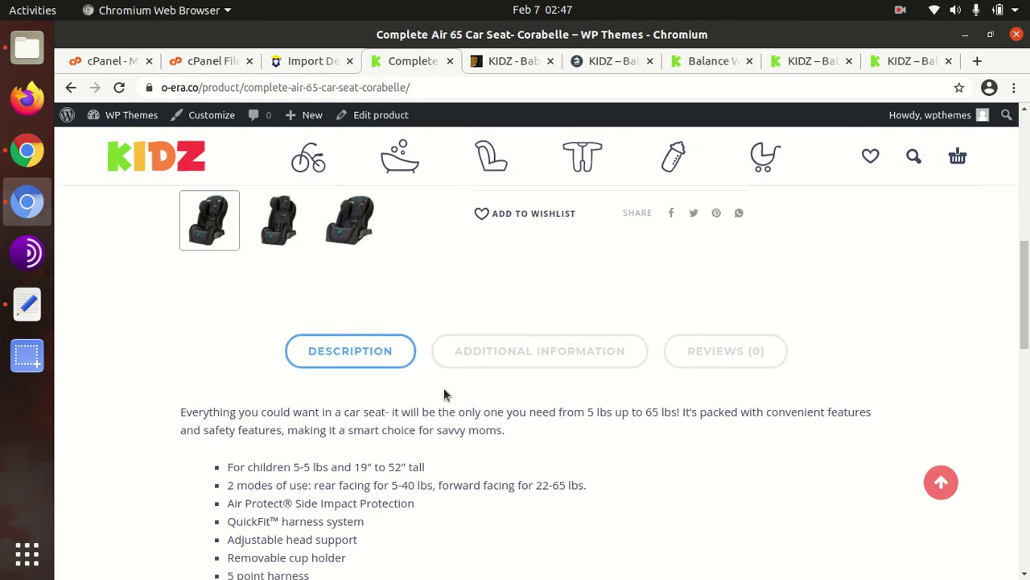
{"action": "left_click", "coordinate": [541, 356]}
{"action": "scroll", "coordinate": [544, 359], "scroll_direction": "down", "scroll_amount": 3}
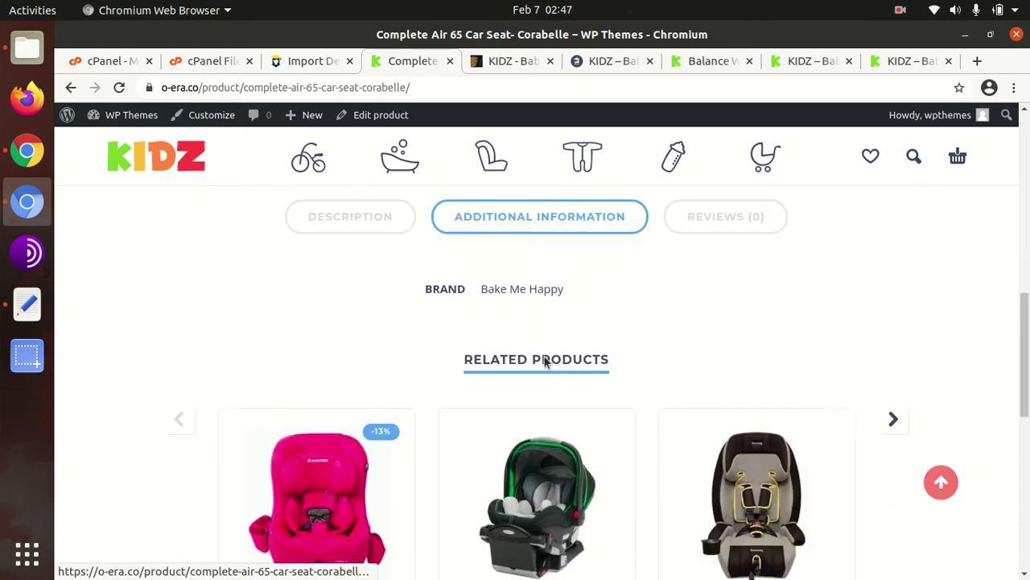
Browse the Strollers category and try to open the Caboose Ultralight Graphite Stand-On Tandem Stroller
{"action": "left_click", "coordinate": [763, 161]}
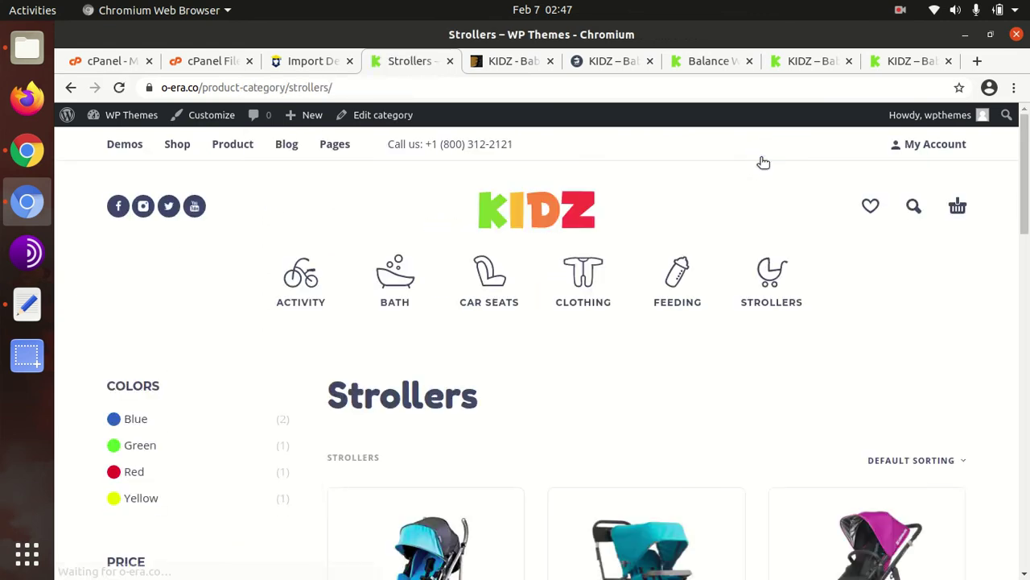
{"action": "scroll", "coordinate": [260, 382], "scroll_direction": "down", "scroll_amount": 3}
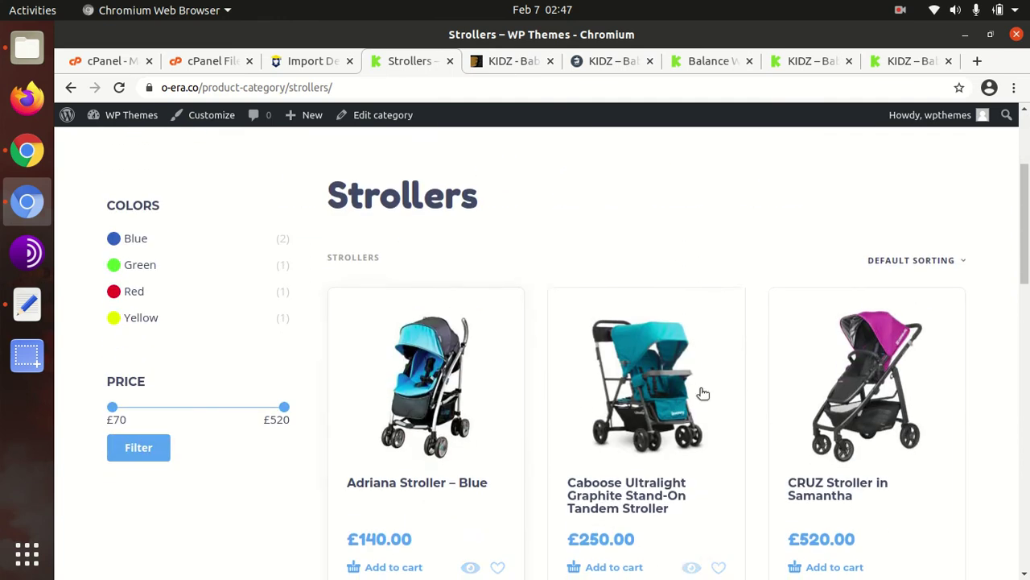
{"action": "left_click", "coordinate": [656, 400]}
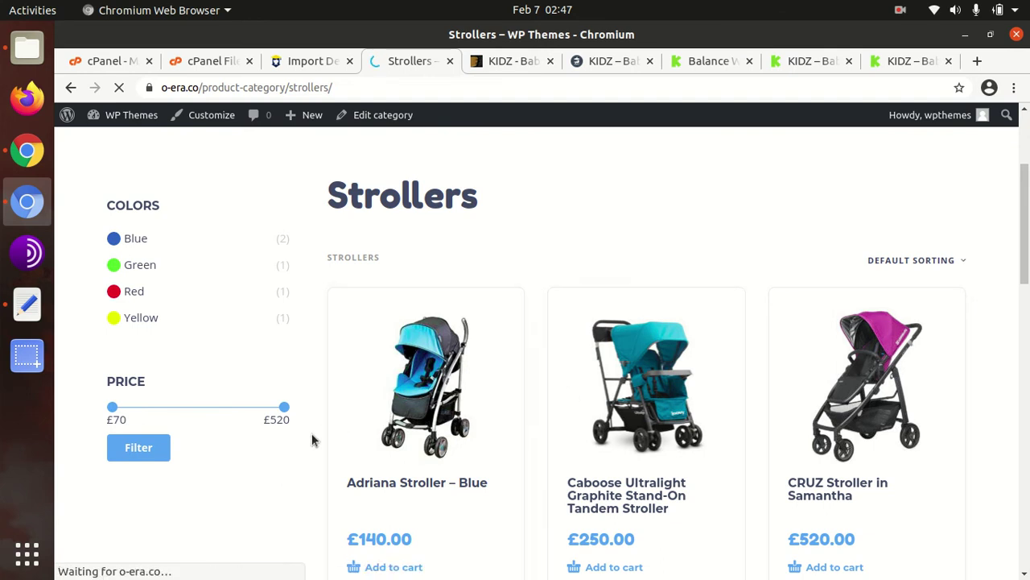
{"action": "scroll", "coordinate": [554, 459], "scroll_direction": "down", "scroll_amount": 5}
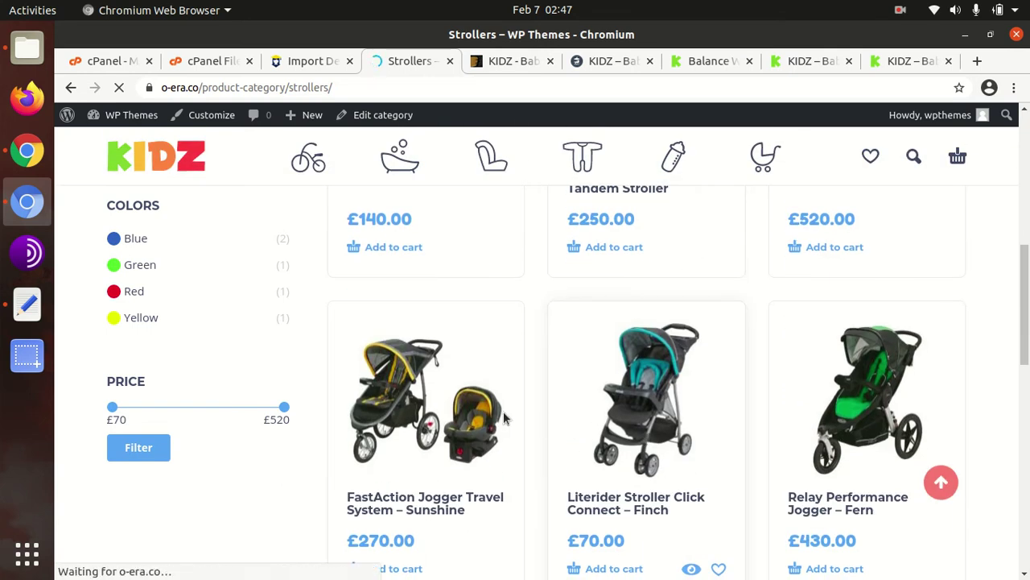
Go back to the shop's home page, then return to the demo content importer and review its demo sites
{"action": "left_click", "coordinate": [154, 160]}
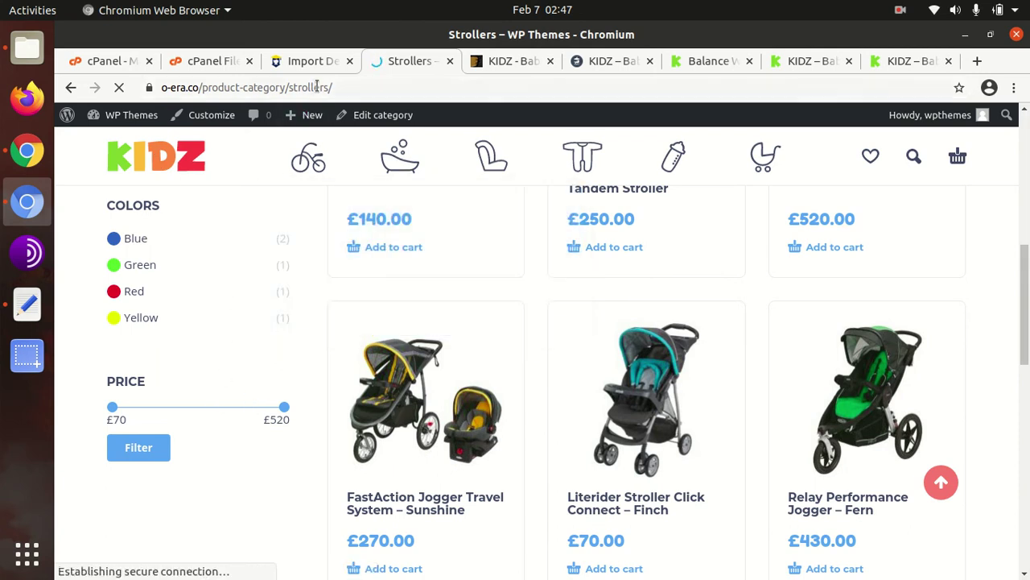
{"action": "scroll", "coordinate": [732, 386], "scroll_direction": "down", "scroll_amount": 6}
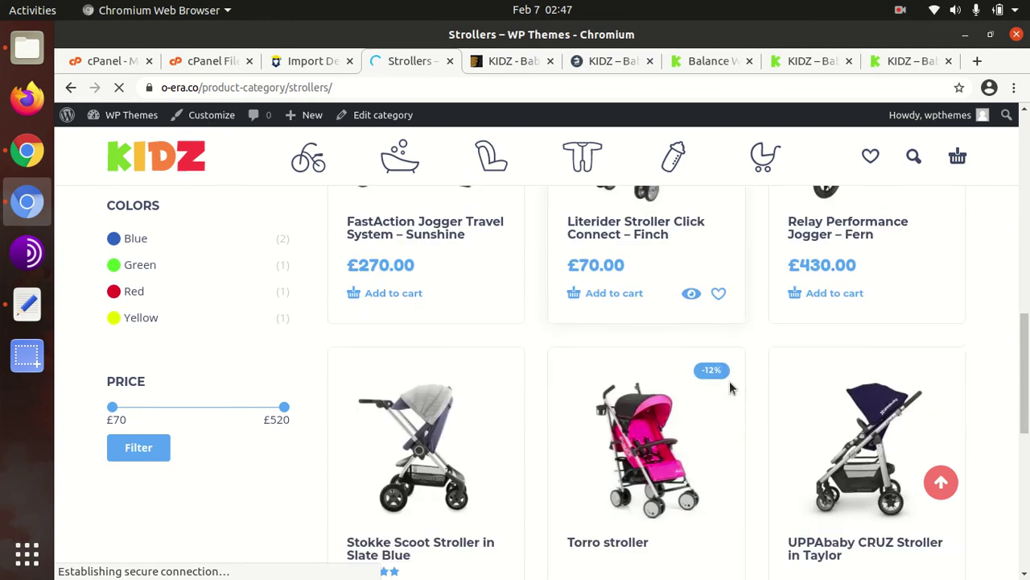
{"action": "scroll", "coordinate": [728, 387], "scroll_direction": "down", "scroll_amount": 3}
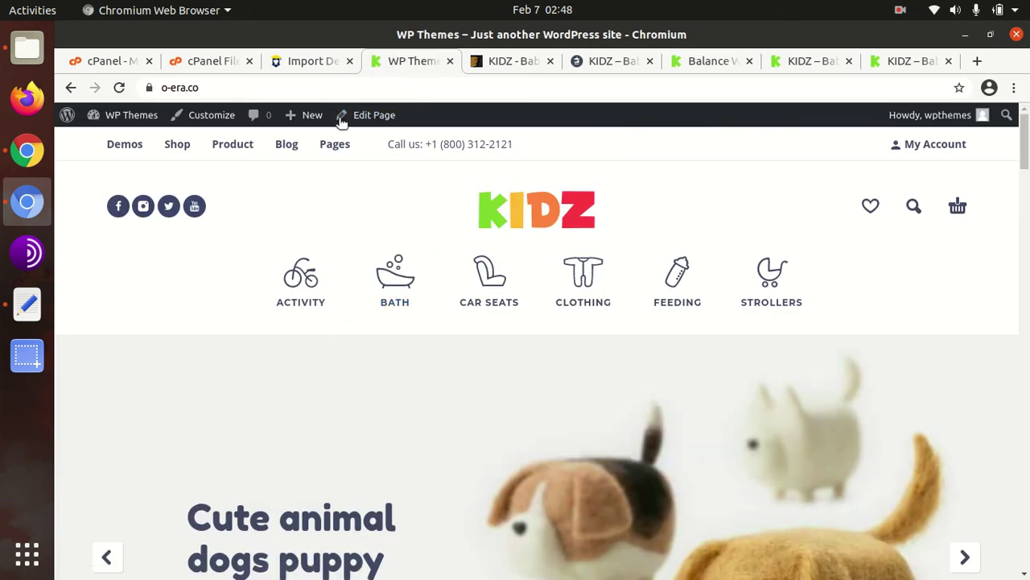
{"action": "left_click", "coordinate": [316, 68]}
{"action": "scroll", "coordinate": [306, 217], "scroll_direction": "up", "scroll_amount": 5}
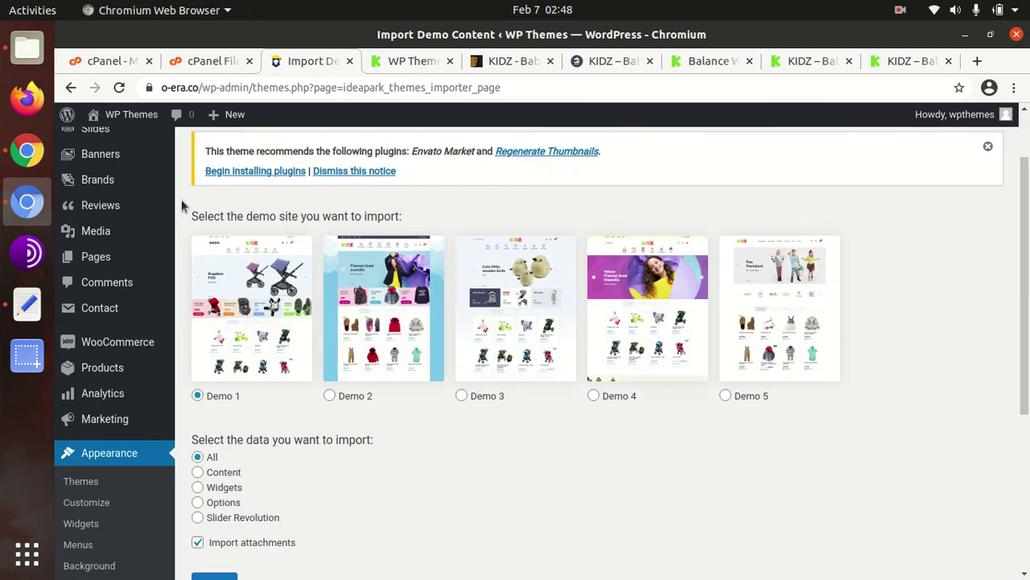
Go to the admin dashboard and open the list of all slides in a new tab to review its entries
{"action": "left_click", "coordinate": [119, 149]}
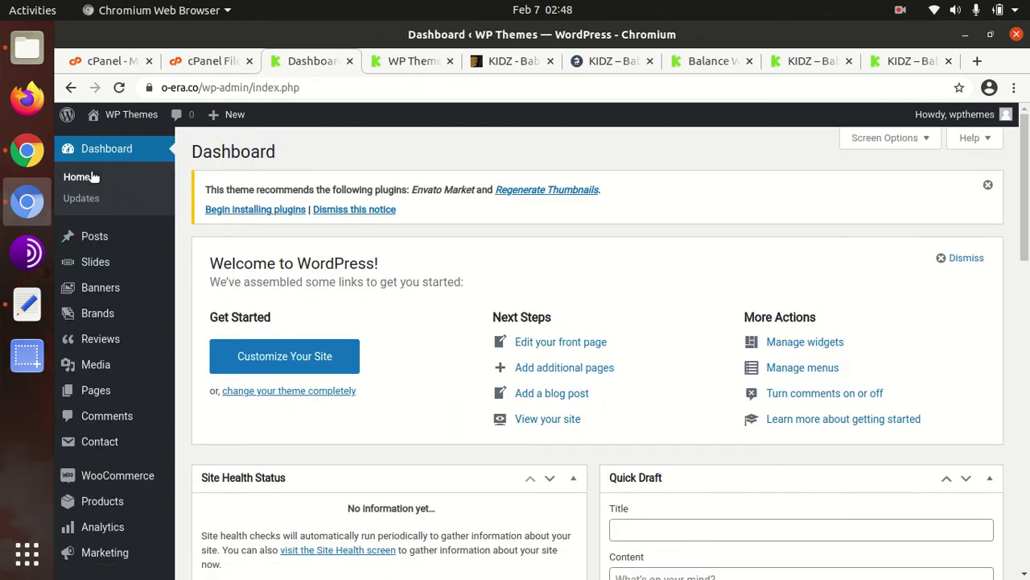
{"action": "mouse_move", "coordinate": [98, 244]}
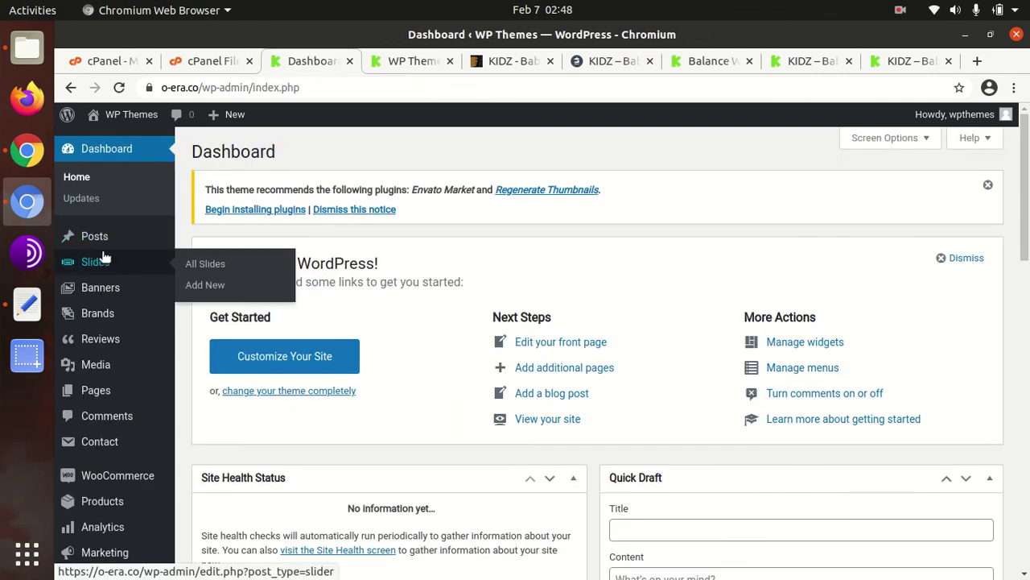
{"action": "middle_click", "coordinate": [213, 266]}
{"action": "left_click", "coordinate": [370, 62]}
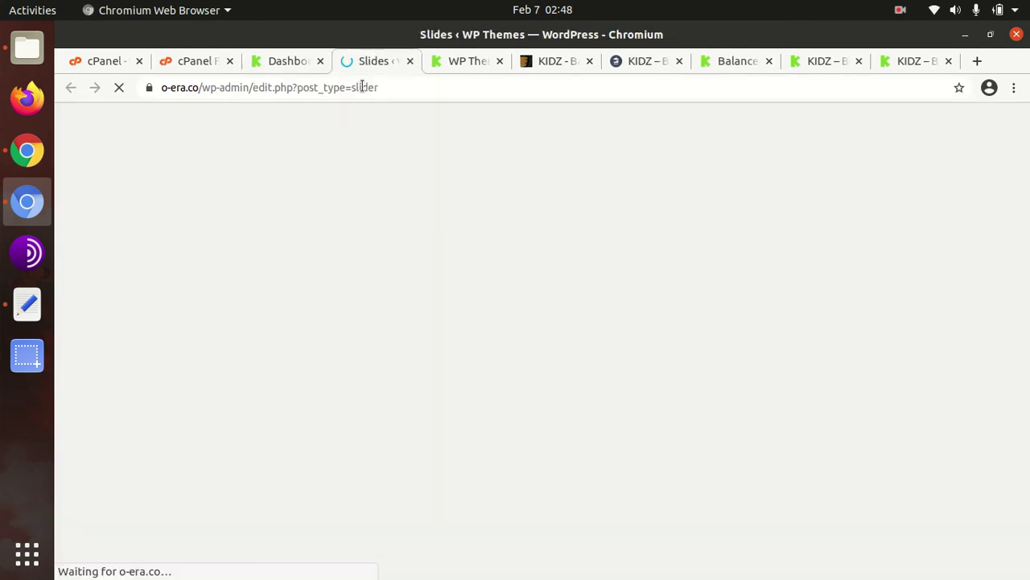
{"action": "scroll", "coordinate": [409, 228], "scroll_direction": "down", "scroll_amount": 3}
{"action": "scroll", "coordinate": [409, 228], "scroll_direction": "up", "scroll_amount": 3}
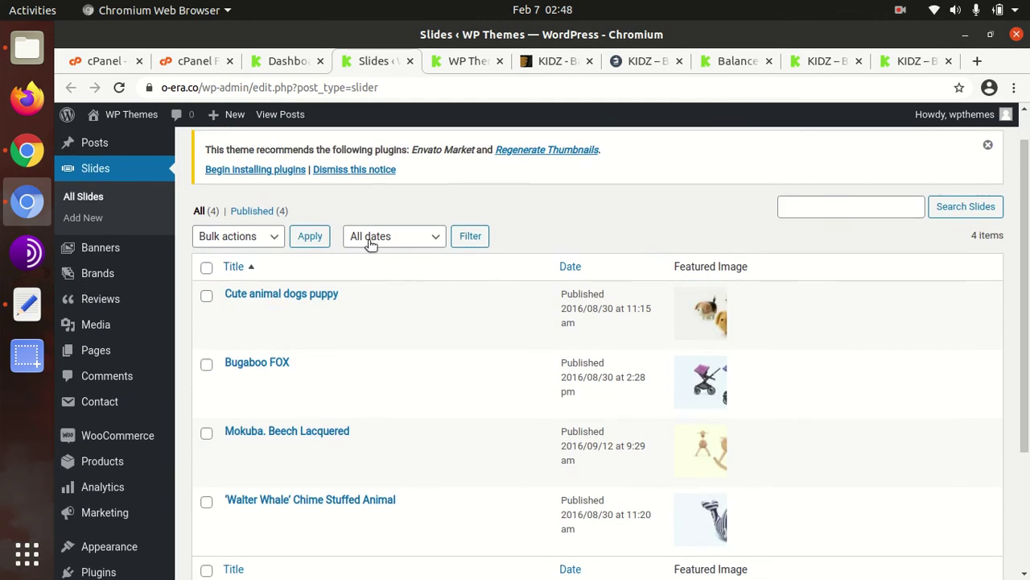
Compare the slides list with the slider on the shop's home page, and close the slides list
{"action": "left_click", "coordinate": [451, 64]}
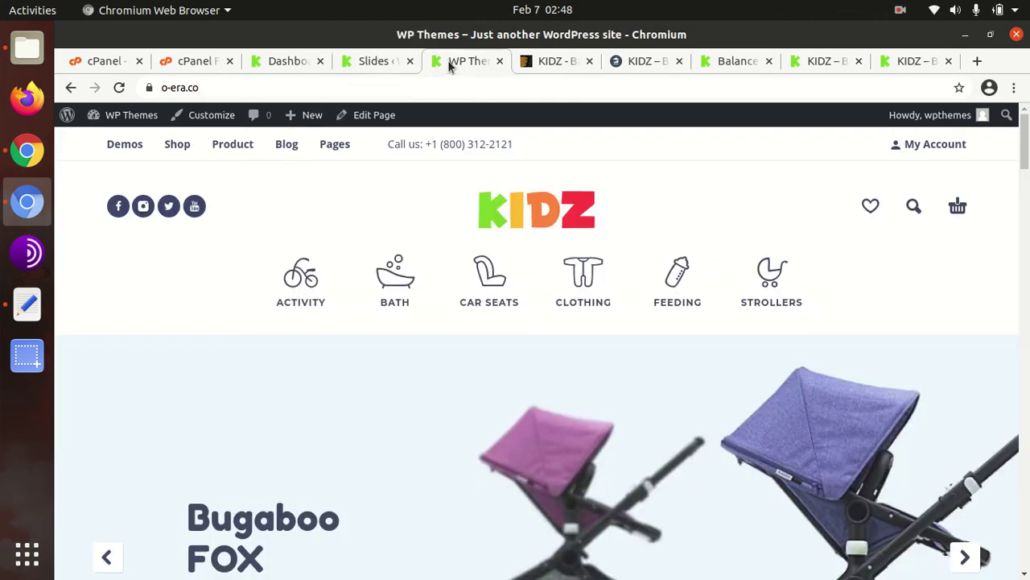
{"action": "left_click", "coordinate": [389, 63]}
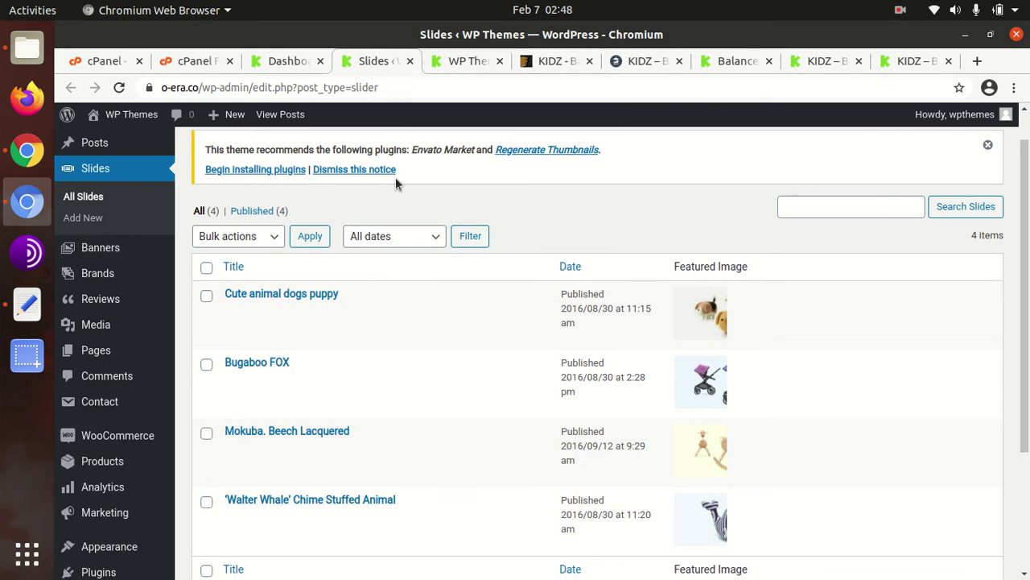
{"action": "left_click", "coordinate": [455, 64]}
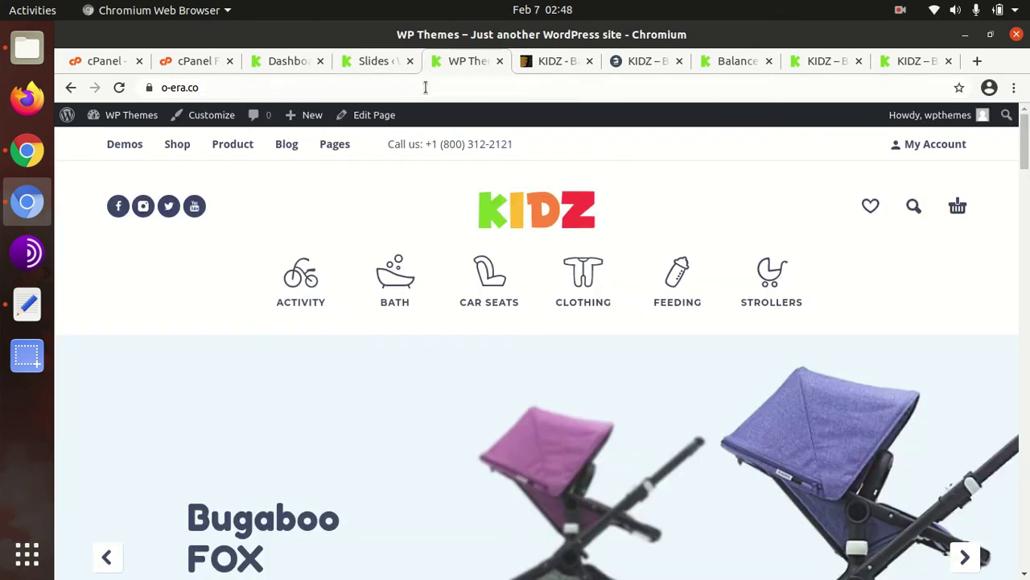
{"action": "scroll", "coordinate": [483, 297], "scroll_direction": "down", "scroll_amount": 2}
{"action": "left_click", "coordinate": [381, 65]}
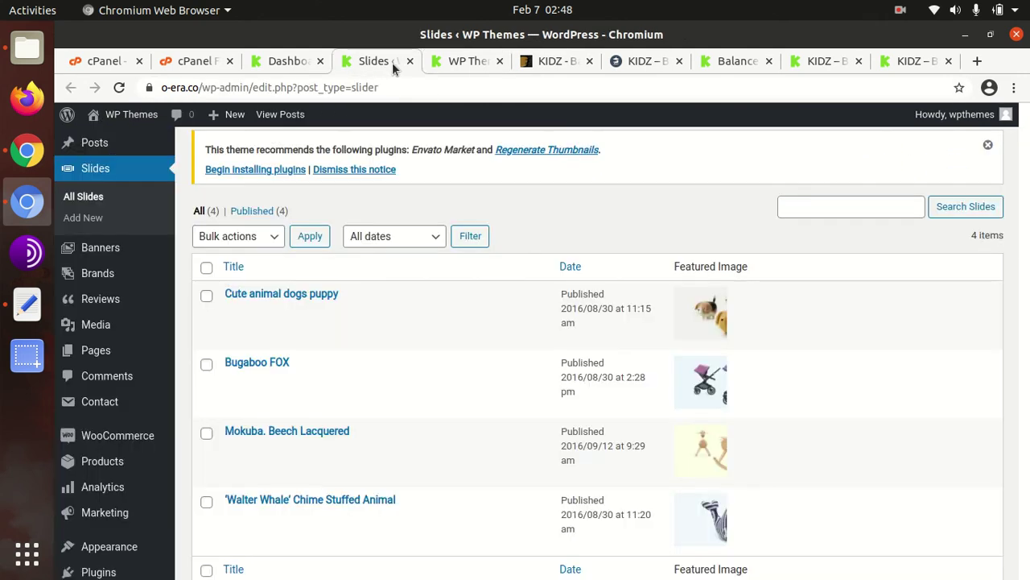
{"action": "left_click", "coordinate": [410, 62]}
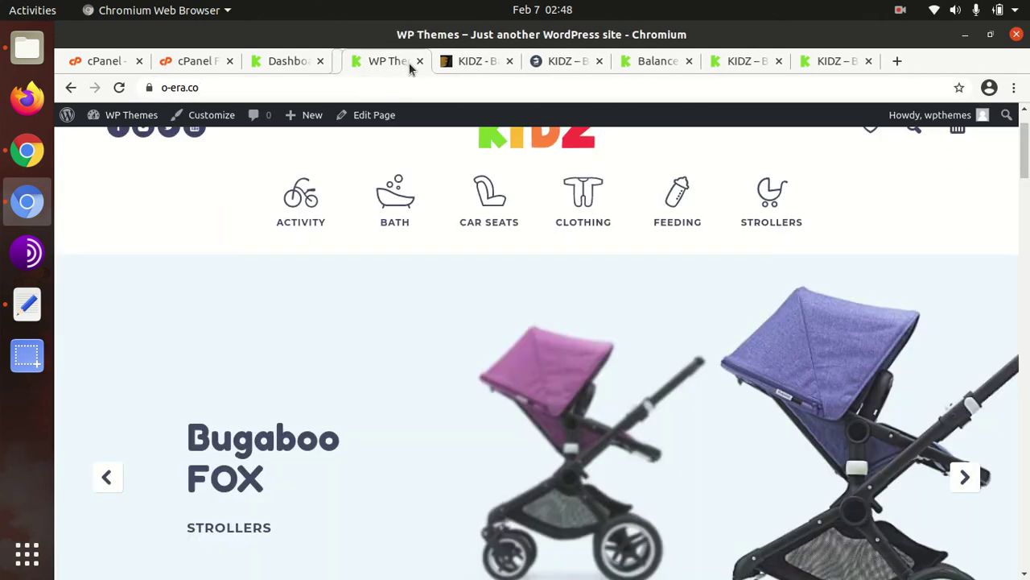
Open the list of all banners from the dashboard in a new tab, review its entries and close it
{"action": "left_click", "coordinate": [306, 60]}
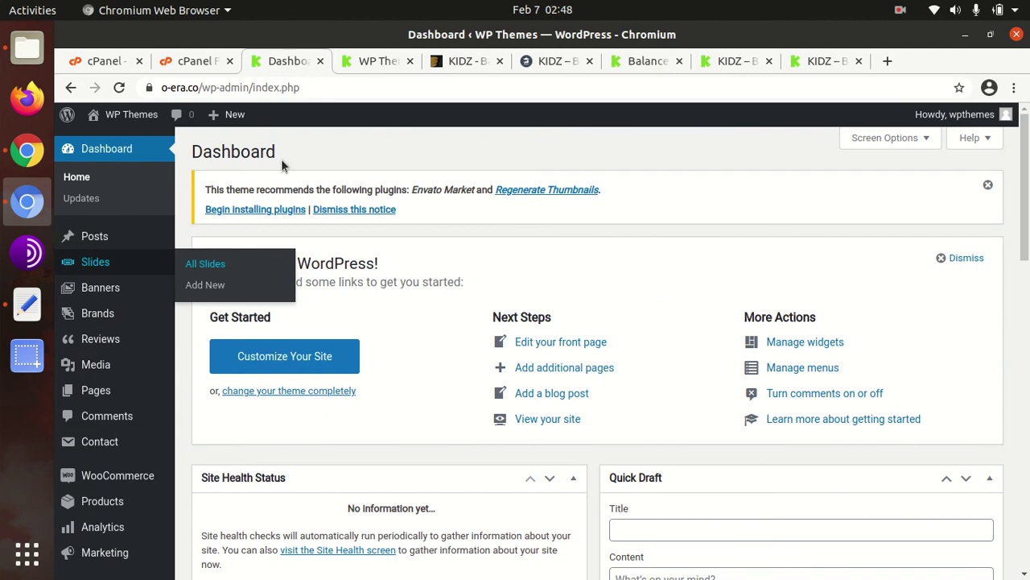
{"action": "mouse_move", "coordinate": [125, 292]}
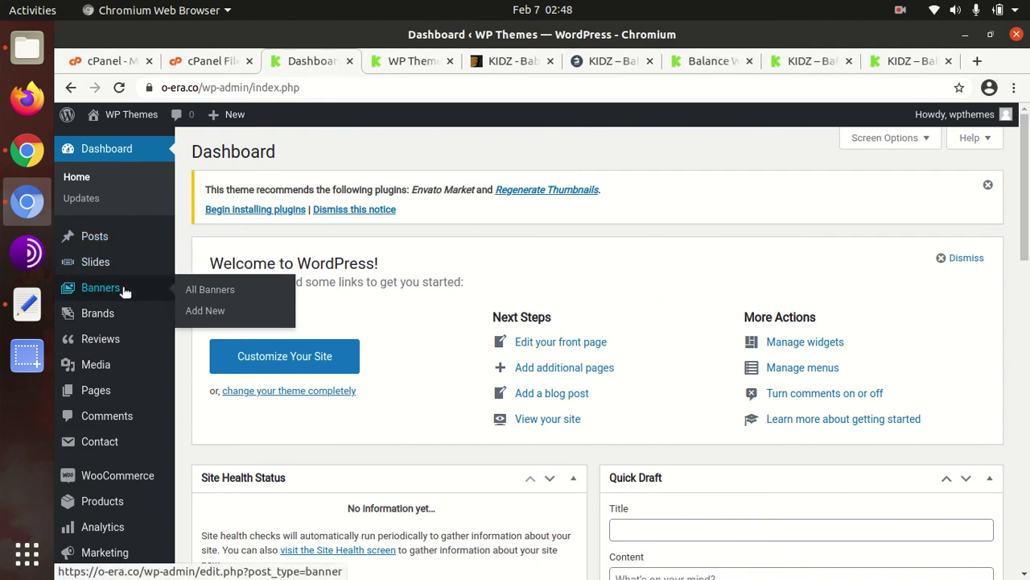
{"action": "middle_click", "coordinate": [224, 296]}
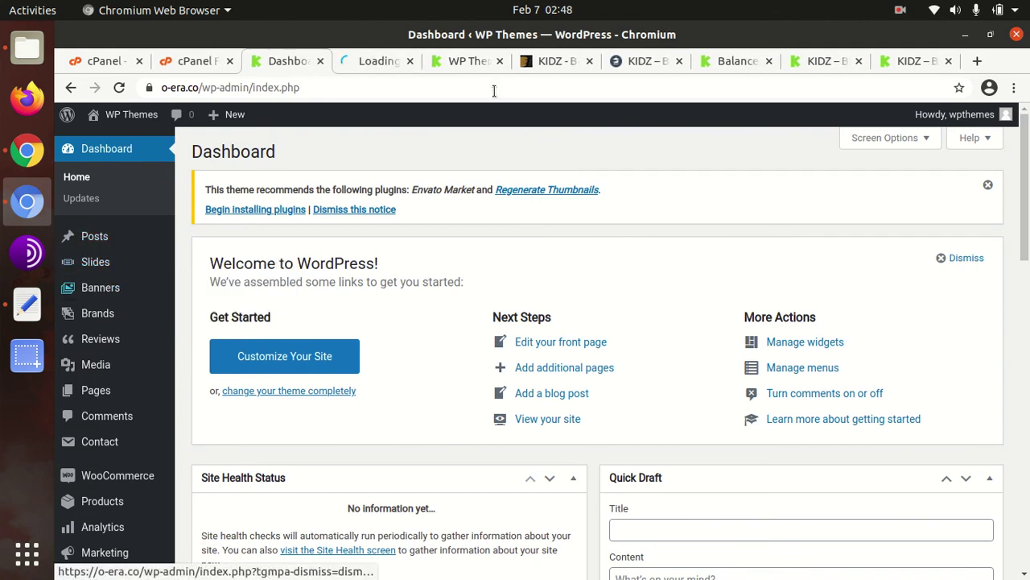
{"action": "left_click", "coordinate": [379, 61]}
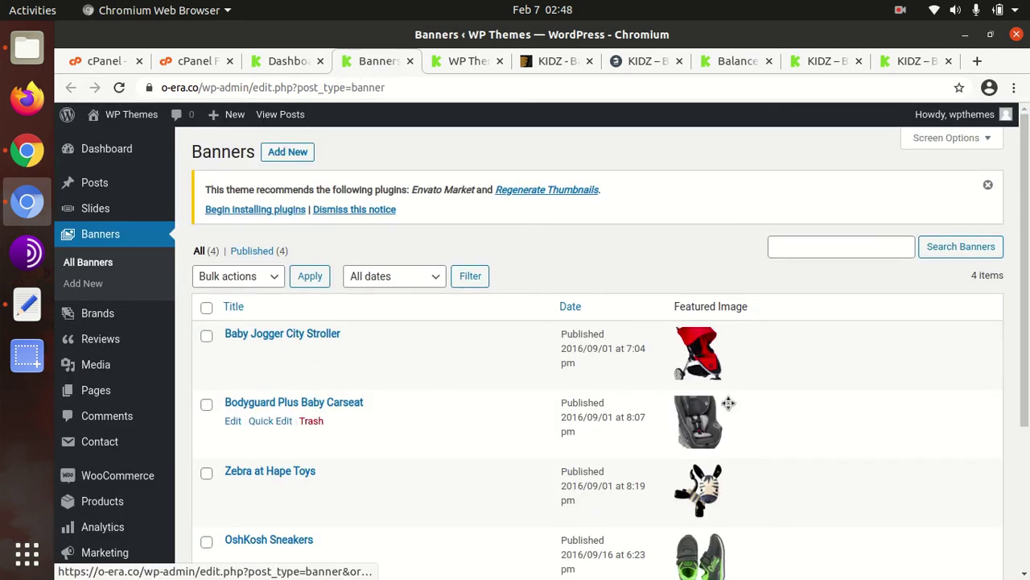
{"action": "scroll", "coordinate": [626, 363], "scroll_direction": "down", "scroll_amount": 5}
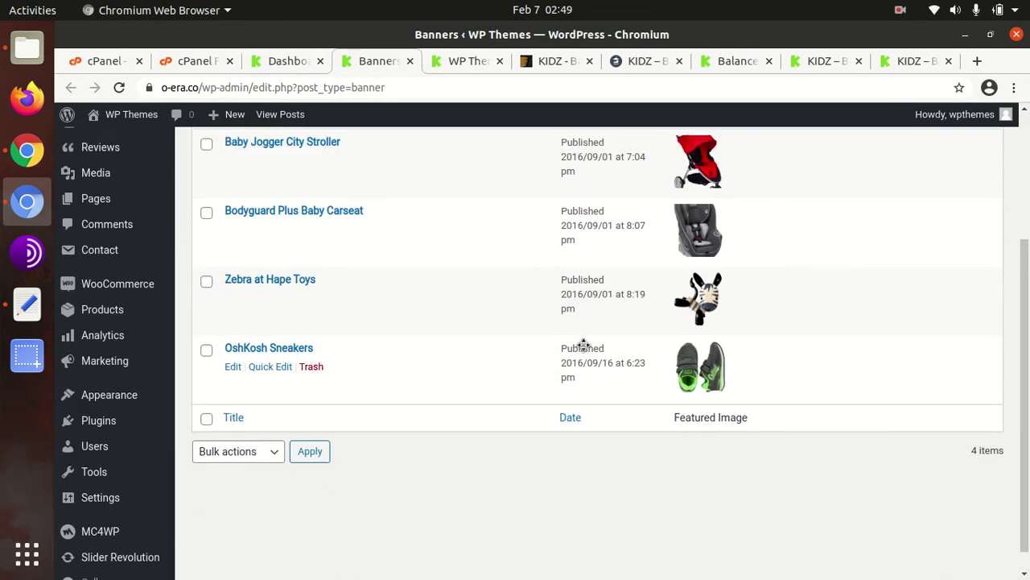
{"action": "scroll", "coordinate": [583, 344], "scroll_direction": "up", "scroll_amount": 4}
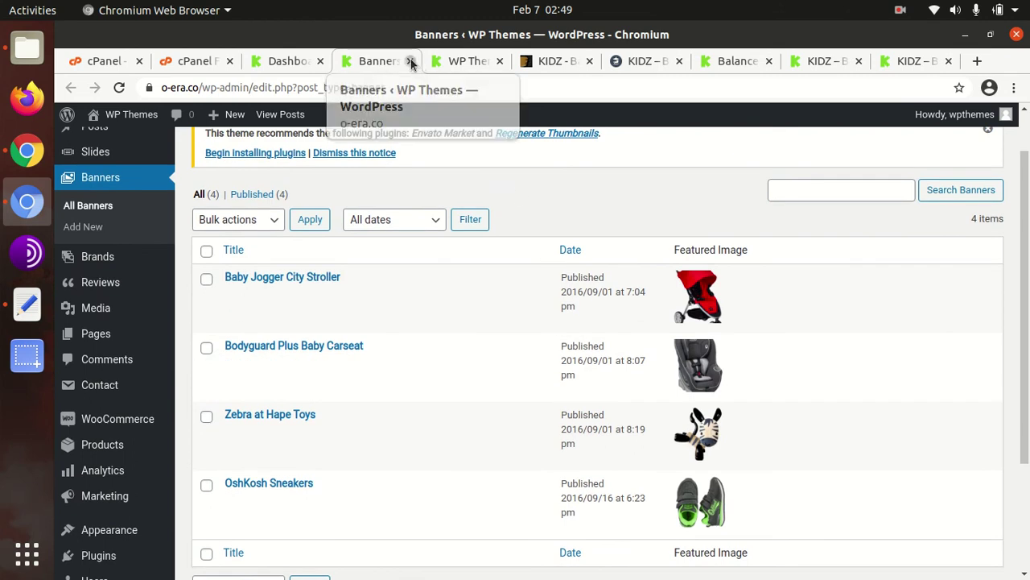
{"action": "left_click", "coordinate": [411, 62]}
Open the list of all brands from the dashboard in a new tab, review its entries and close it
{"action": "mouse_move", "coordinate": [161, 318]}
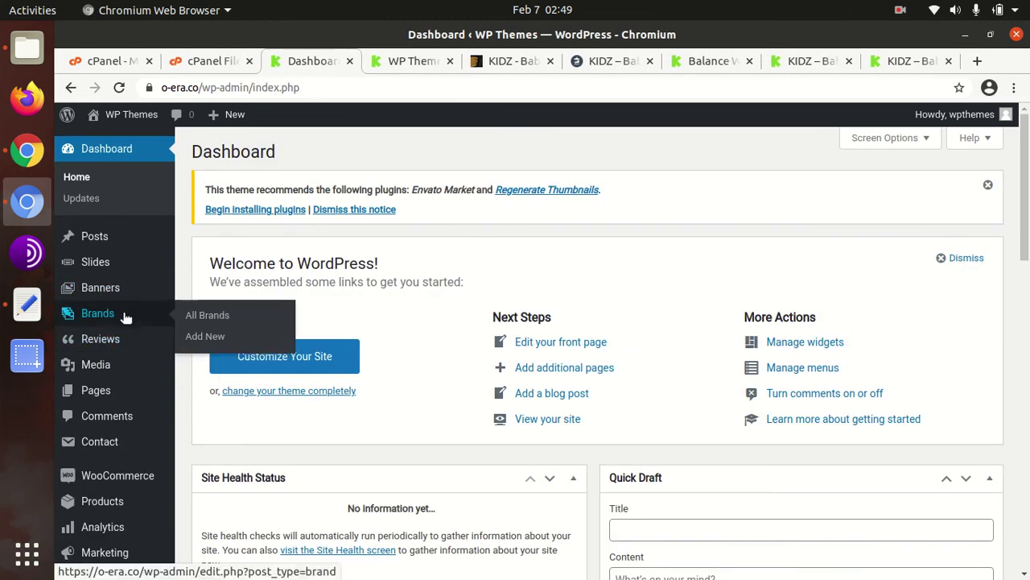
{"action": "middle_click", "coordinate": [202, 318]}
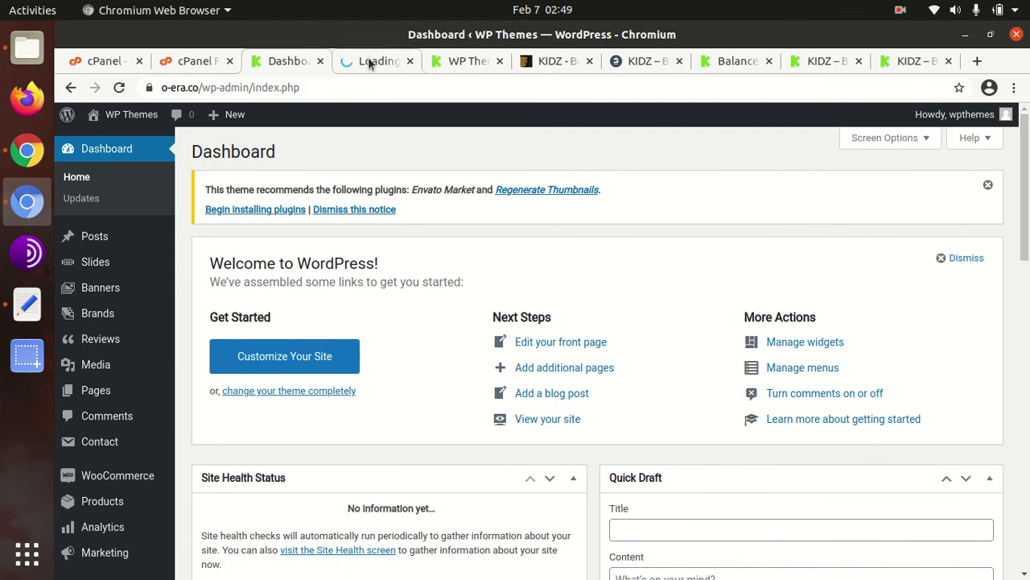
{"action": "left_click", "coordinate": [377, 61]}
{"action": "scroll", "coordinate": [420, 233], "scroll_direction": "down", "scroll_amount": 5}
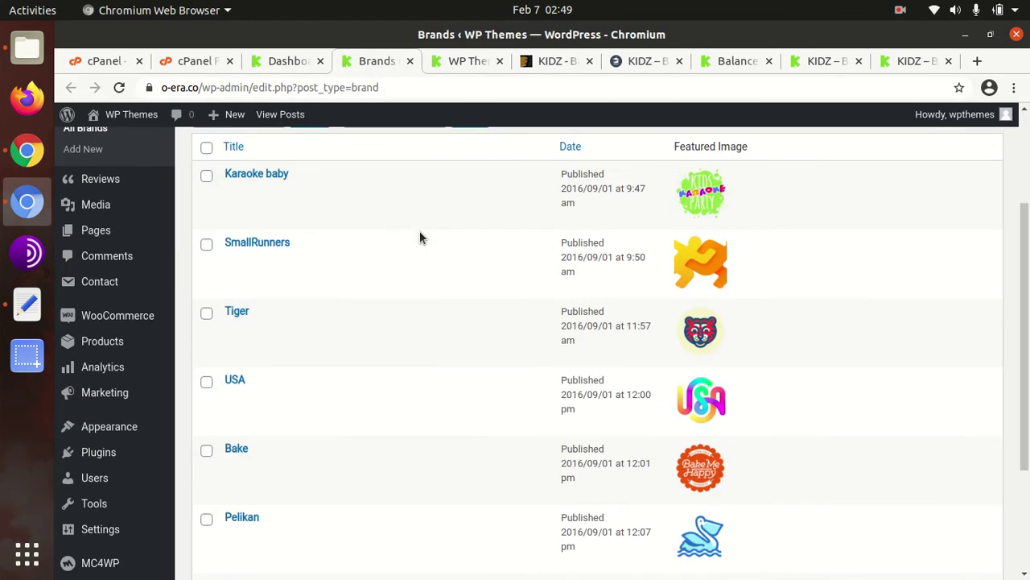
{"action": "scroll", "coordinate": [562, 203], "scroll_direction": "up", "scroll_amount": 6}
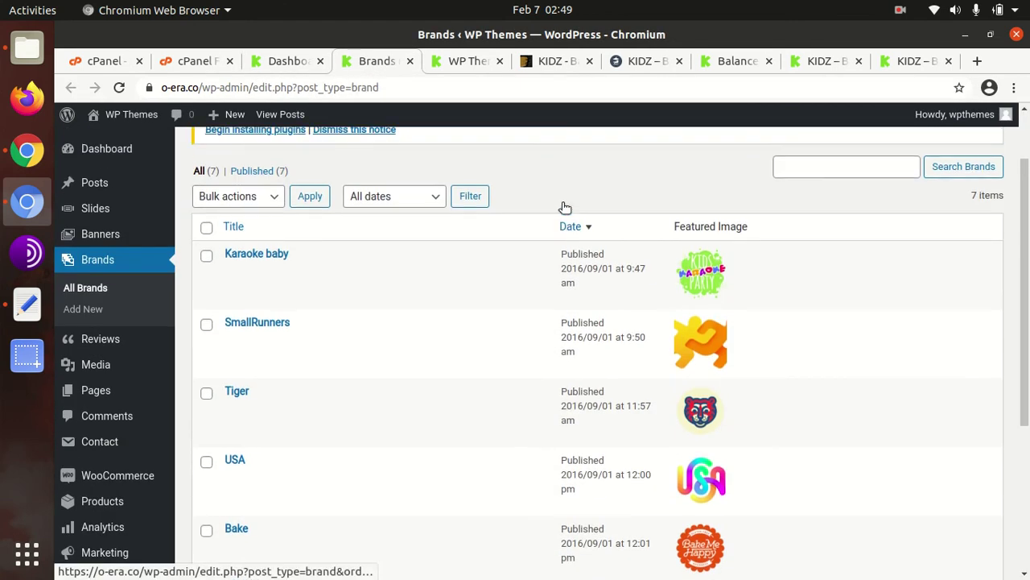
{"action": "left_click", "coordinate": [410, 62]}
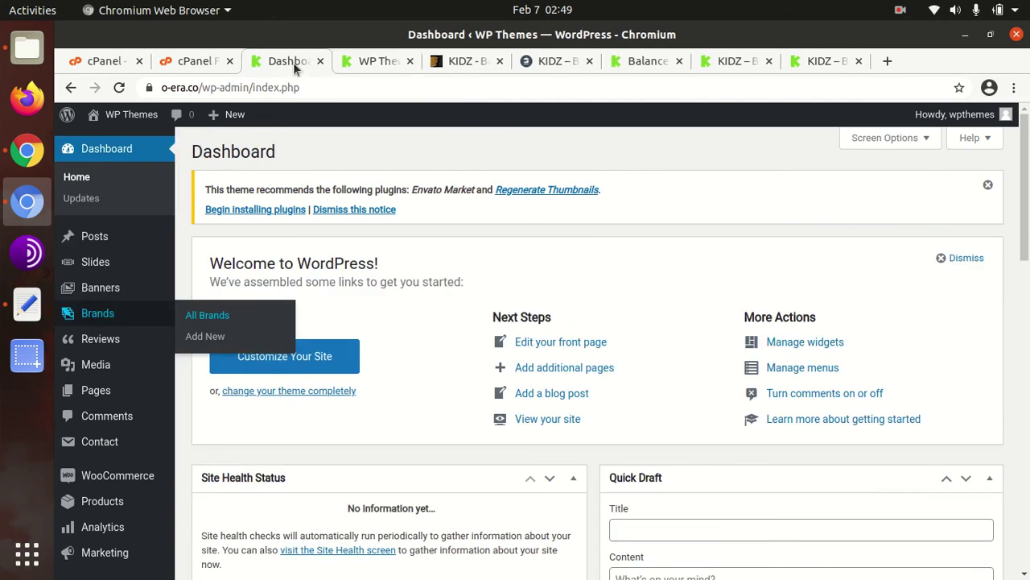
{"action": "mouse_move", "coordinate": [134, 344]}
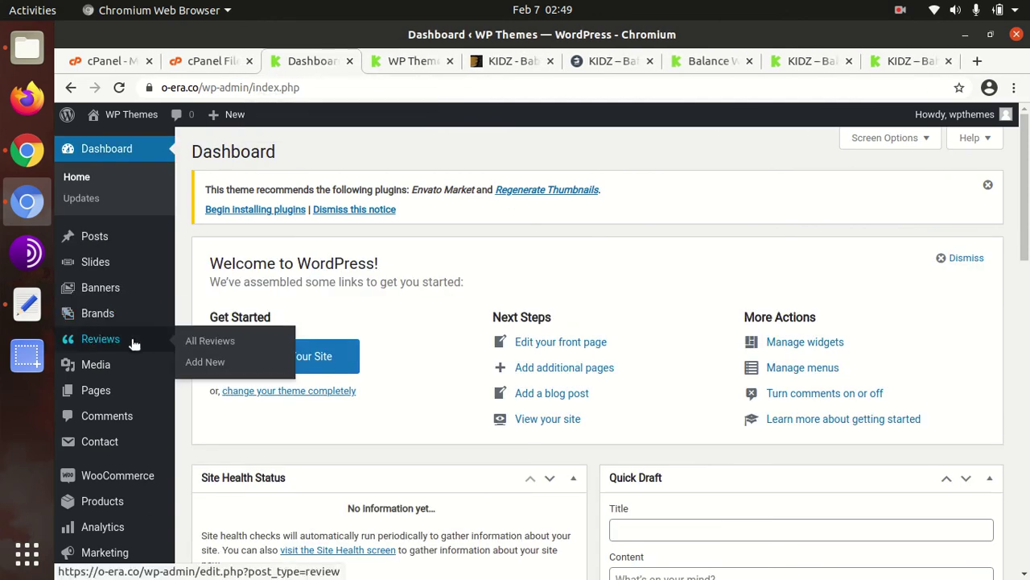
{"action": "mouse_move", "coordinate": [123, 369]}
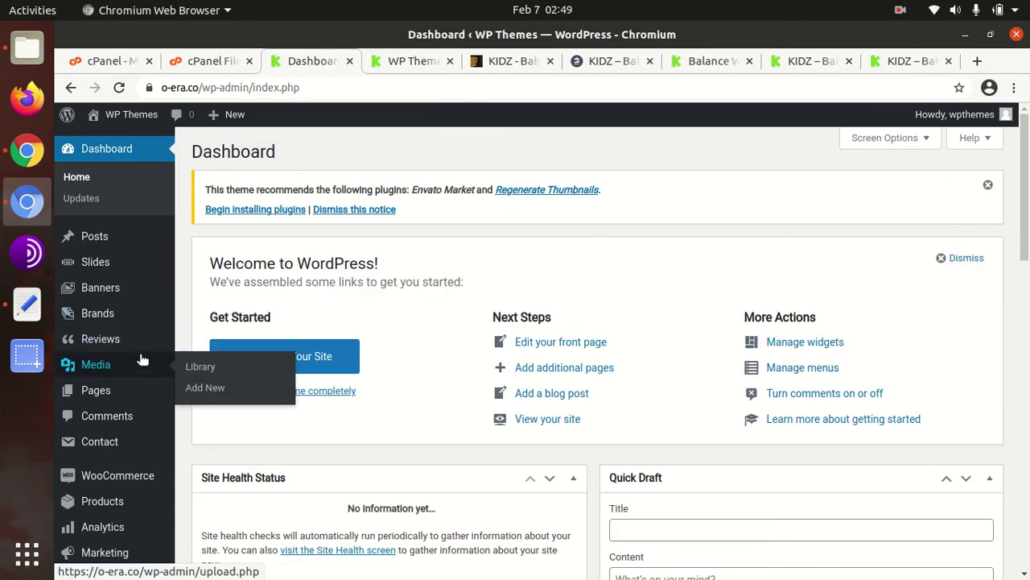
{"action": "scroll", "coordinate": [141, 360], "scroll_direction": "down", "scroll_amount": 3}
{"action": "mouse_move", "coordinate": [142, 318]}
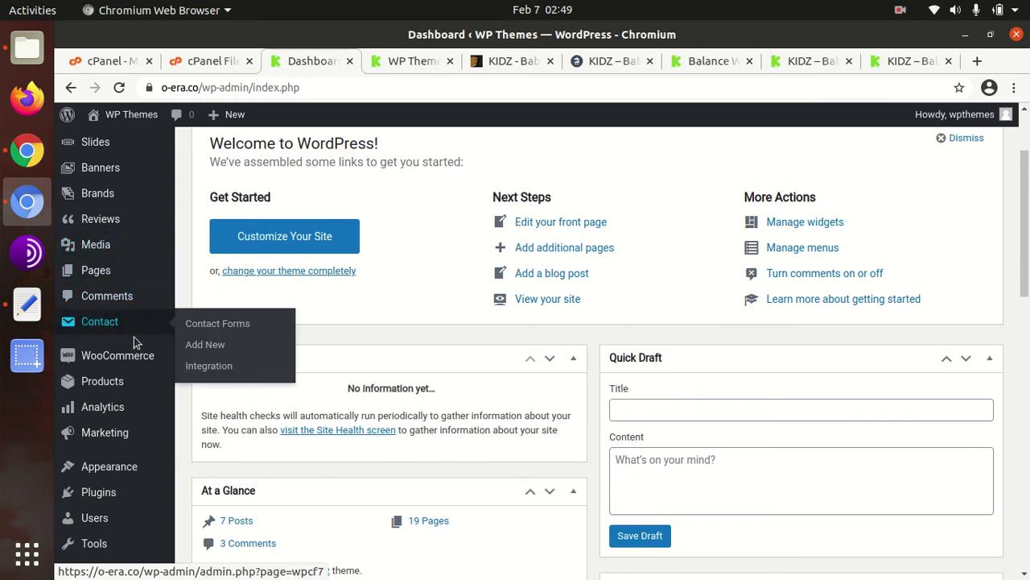
{"action": "scroll", "coordinate": [140, 391], "scroll_direction": "down", "scroll_amount": 3}
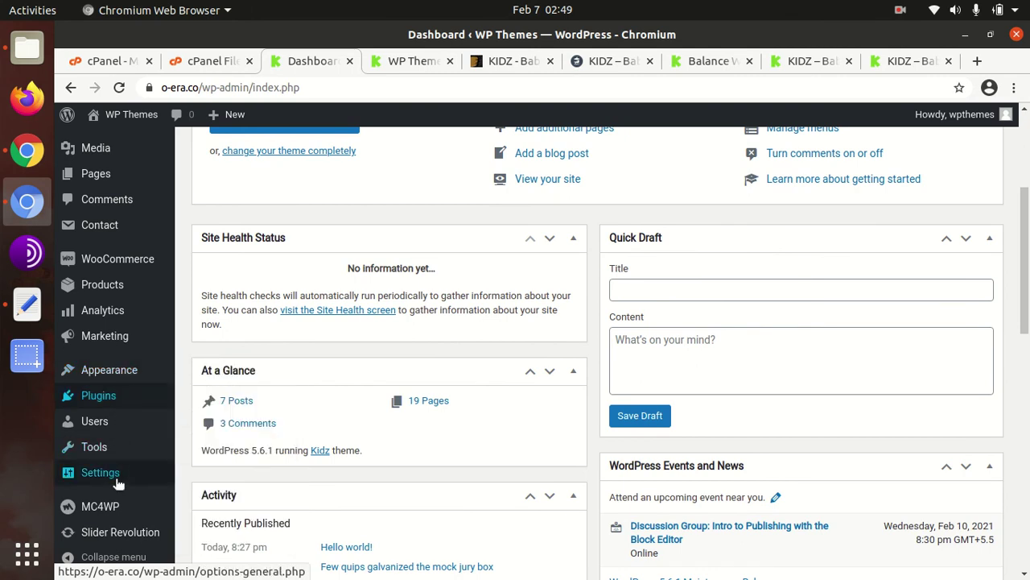
{"action": "mouse_move", "coordinate": [117, 479]}
{"action": "scroll", "coordinate": [117, 483], "scroll_direction": "down", "scroll_amount": 3}
{"action": "scroll", "coordinate": [116, 483], "scroll_direction": "down", "scroll_amount": 2}
Open the About Kidz page and launch the theme customizer from it
{"action": "mouse_move", "coordinate": [97, 379]}
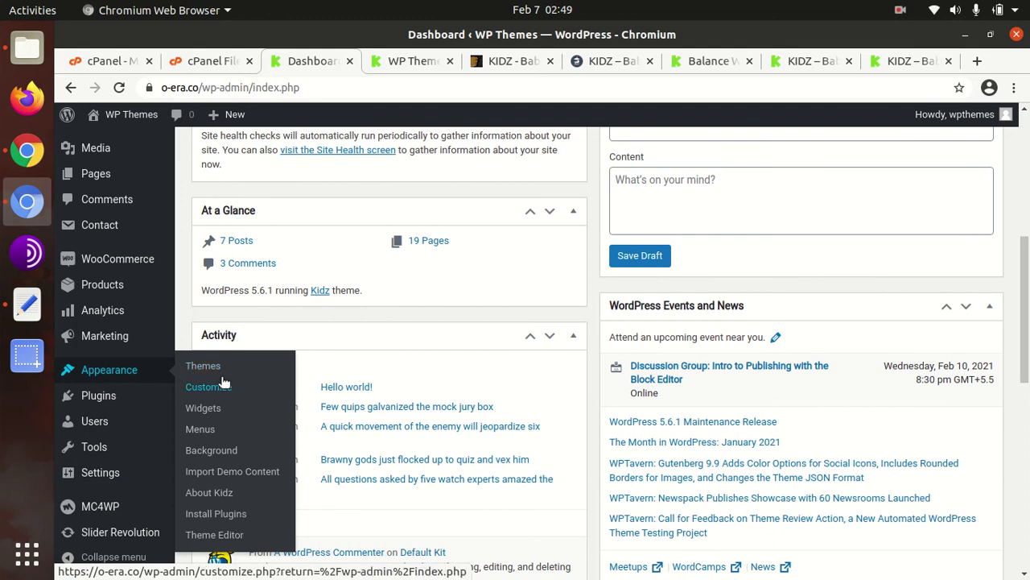
{"action": "left_click", "coordinate": [221, 496]}
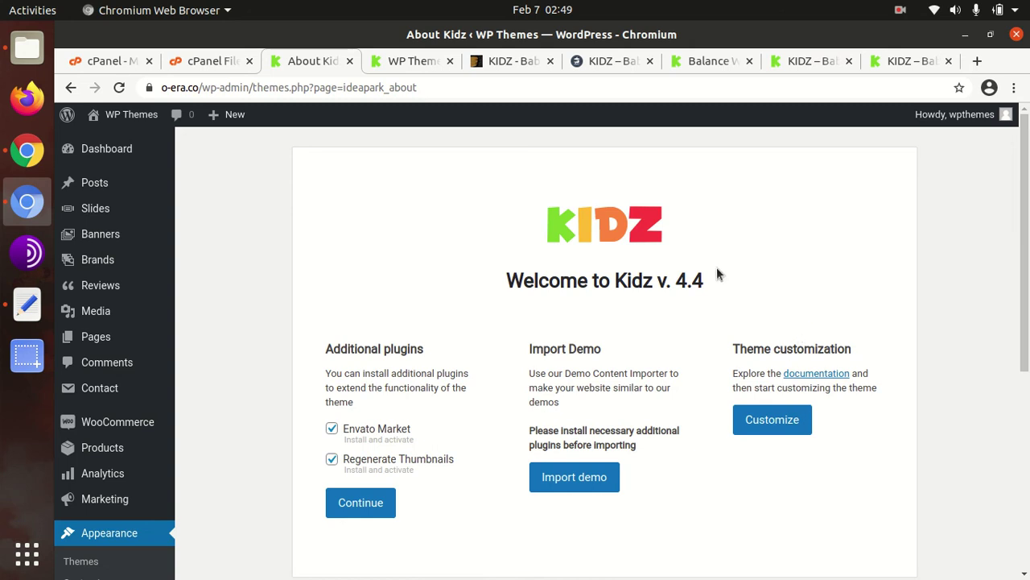
{"action": "left_click", "coordinate": [756, 431]}
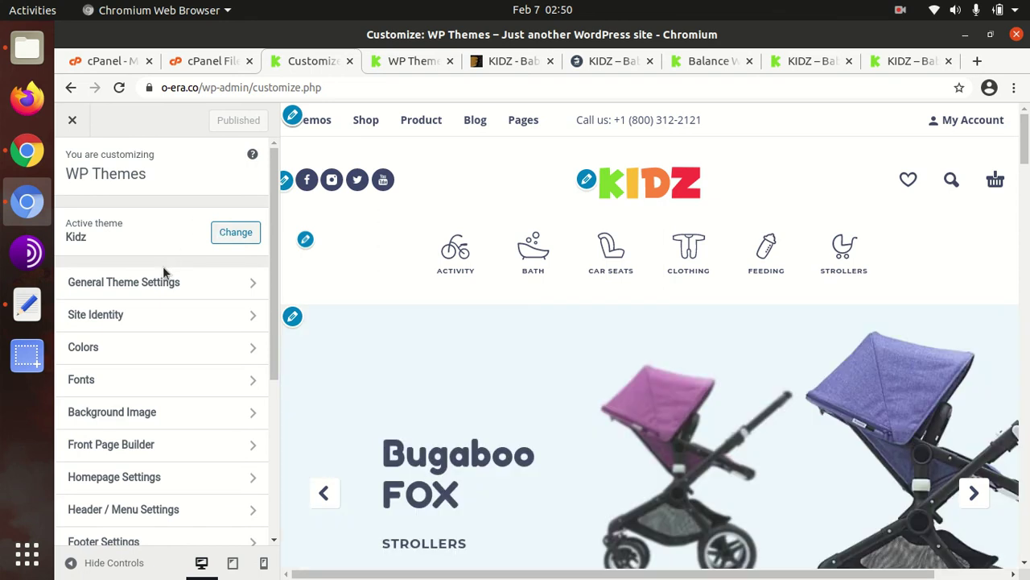
View the layout, search type and arrow options in General Theme Settings, and return to the customizer overview
{"action": "left_click", "coordinate": [158, 283]}
{"action": "scroll", "coordinate": [152, 255], "scroll_direction": "down", "scroll_amount": 3}
{"action": "scroll", "coordinate": [161, 273], "scroll_direction": "up", "scroll_amount": 3}
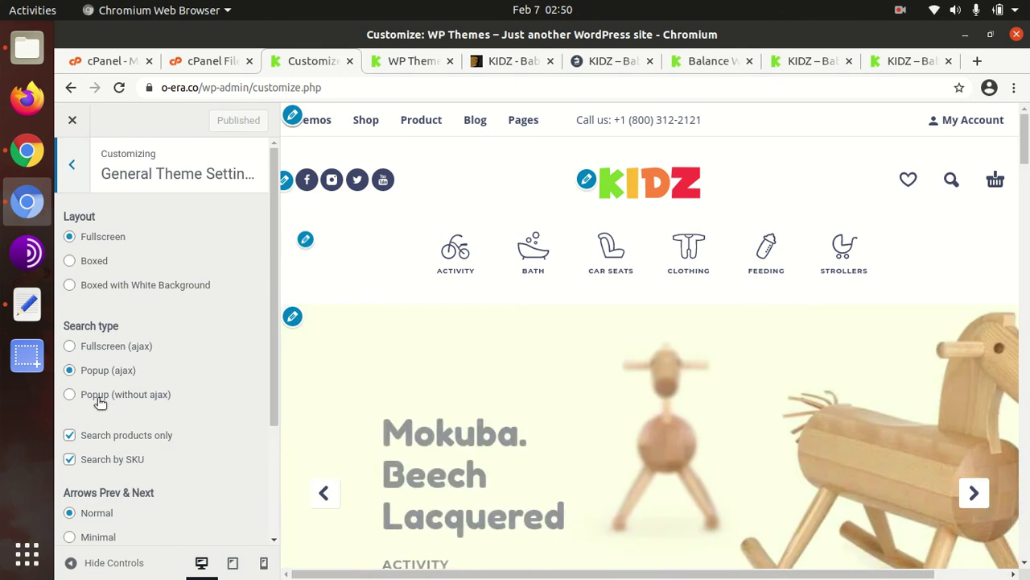
{"action": "left_click", "coordinate": [71, 164]}
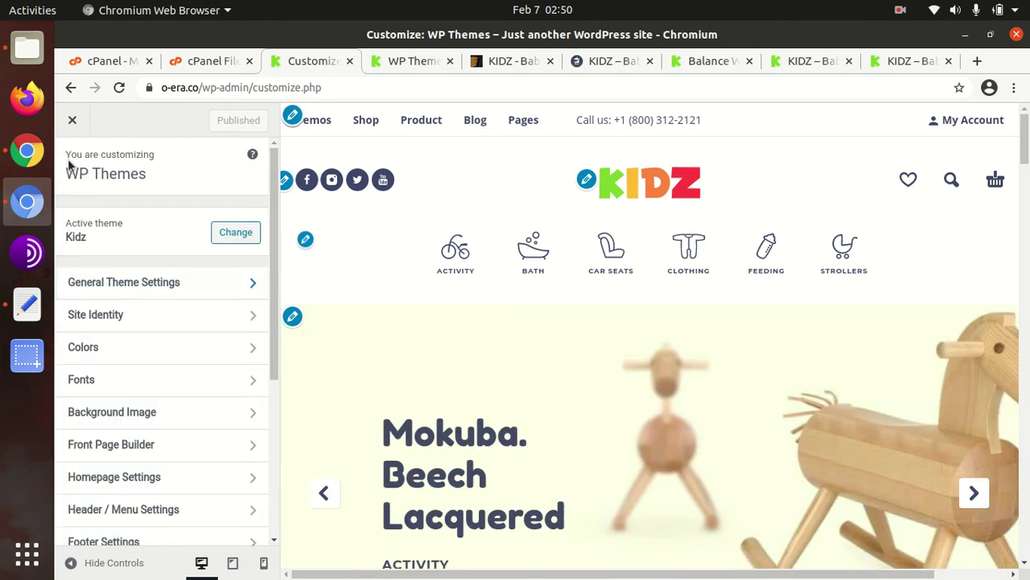
View the Site Identity settings for title, tagline, logo and site icon, and return to the customizer overview
{"action": "left_click", "coordinate": [161, 325]}
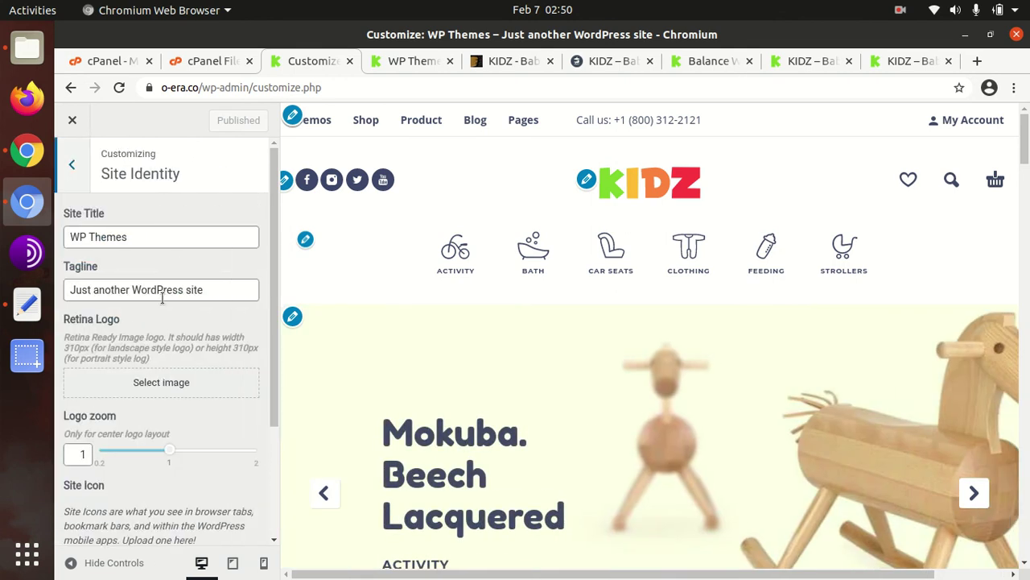
{"action": "scroll", "coordinate": [172, 244], "scroll_direction": "down", "scroll_amount": 2}
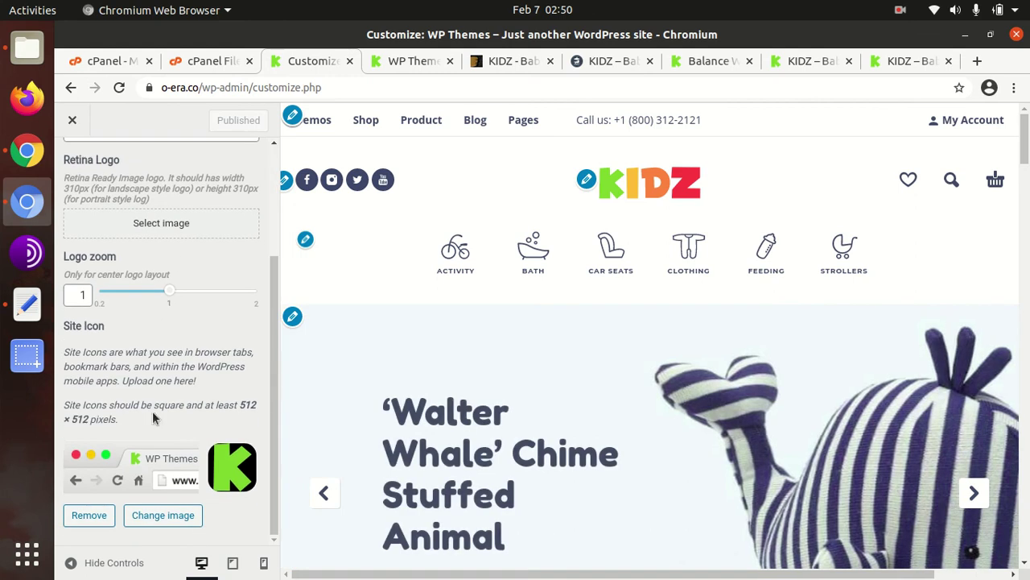
{"action": "scroll", "coordinate": [75, 145], "scroll_direction": "up", "scroll_amount": 2}
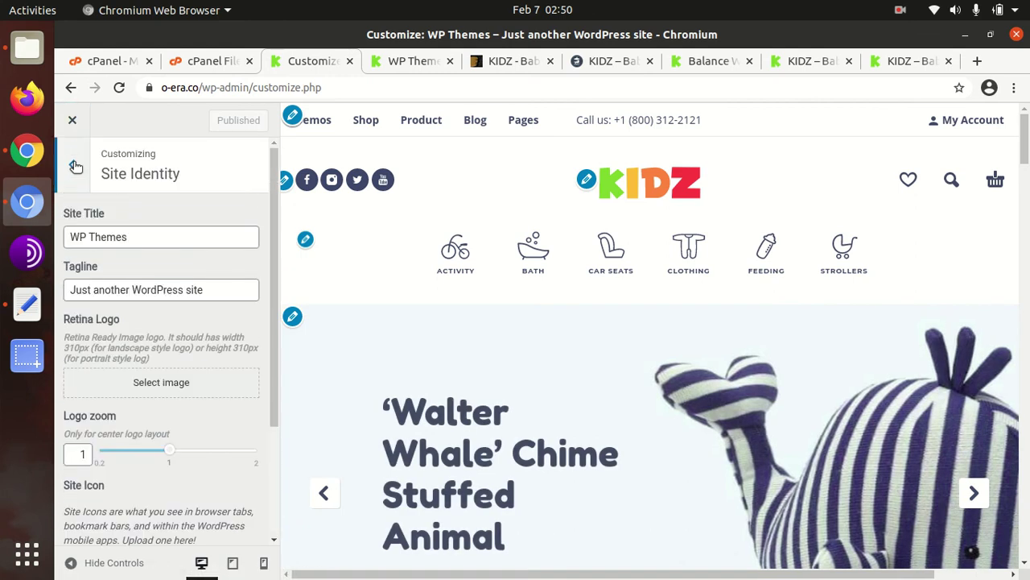
{"action": "left_click", "coordinate": [72, 168]}
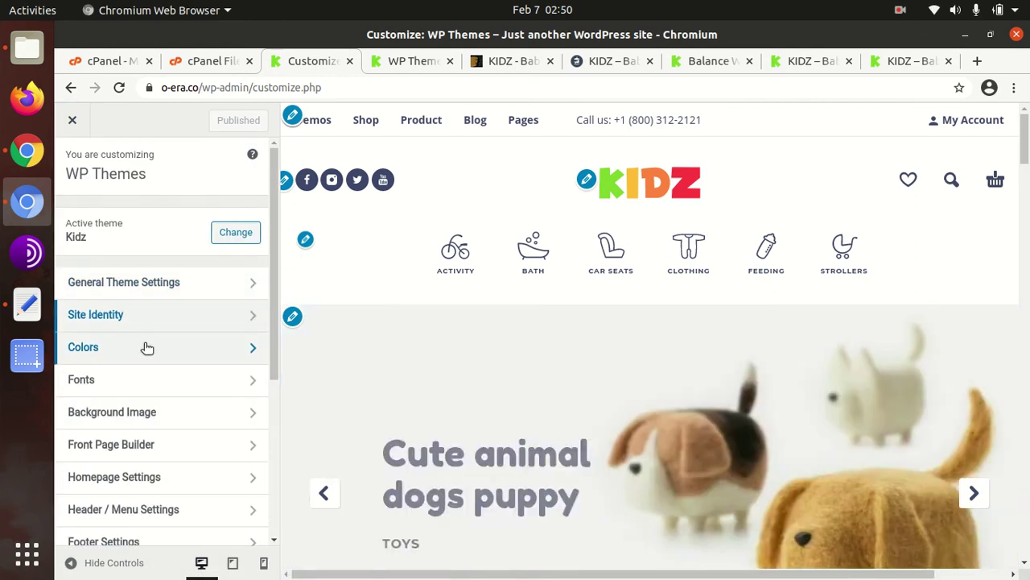
View the theme's accent, base, rating and badge color settings, and return to the customizer overview
{"action": "left_click", "coordinate": [147, 347]}
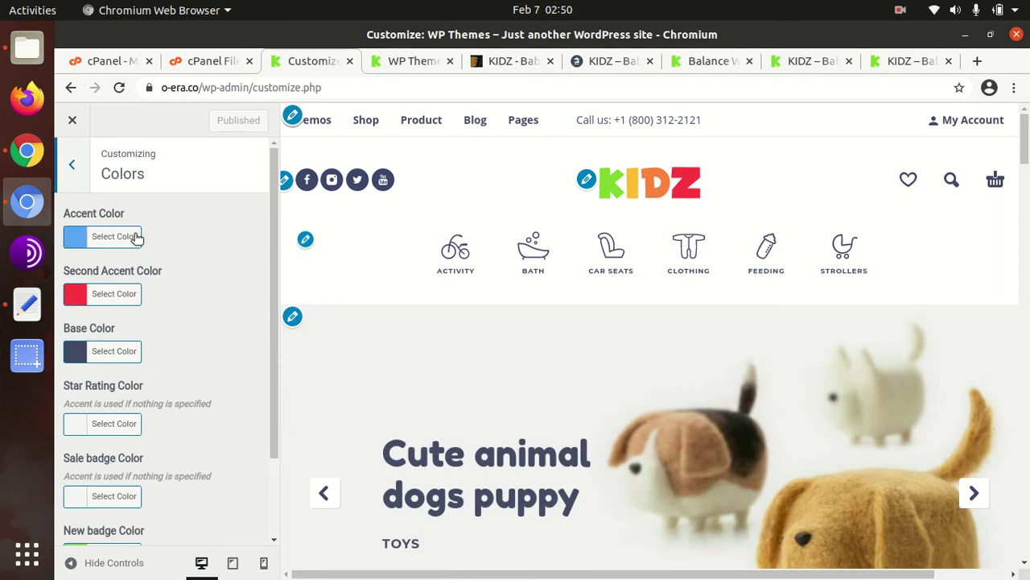
{"action": "scroll", "coordinate": [197, 262], "scroll_direction": "down", "scroll_amount": 3}
{"action": "scroll", "coordinate": [201, 322], "scroll_direction": "up", "scroll_amount": 3}
{"action": "left_click", "coordinate": [76, 166]}
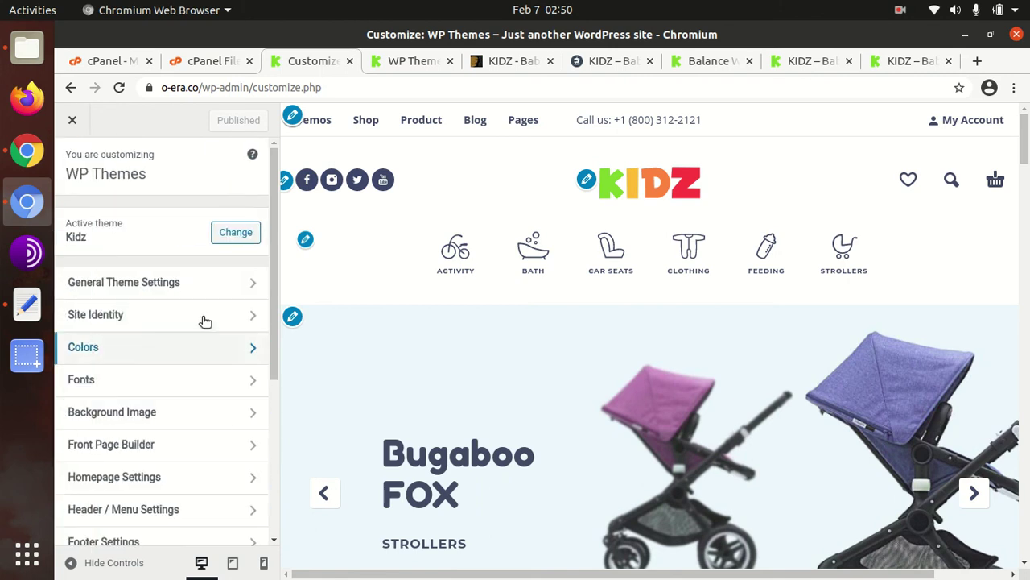
View the theme's Fonts and Background Image settings, and return to the customizer overview
{"action": "left_click", "coordinate": [177, 382]}
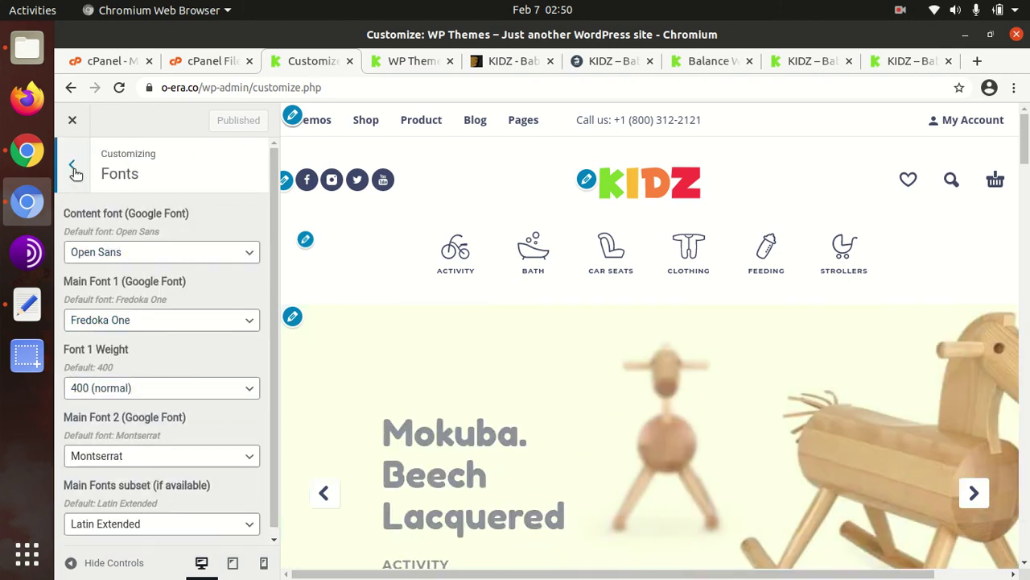
{"action": "left_click", "coordinate": [74, 167]}
{"action": "left_click", "coordinate": [159, 412]}
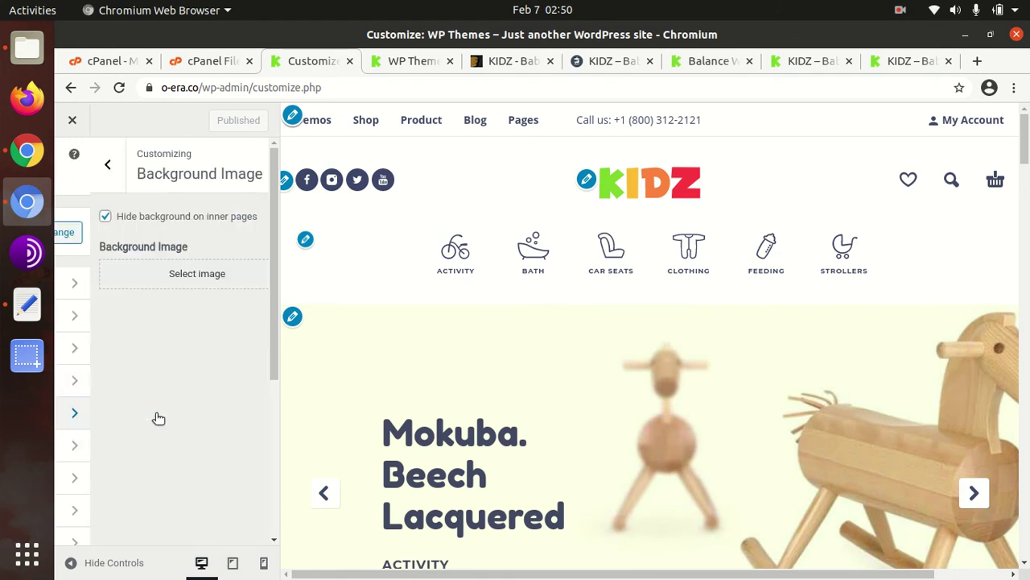
{"action": "left_click", "coordinate": [75, 167]}
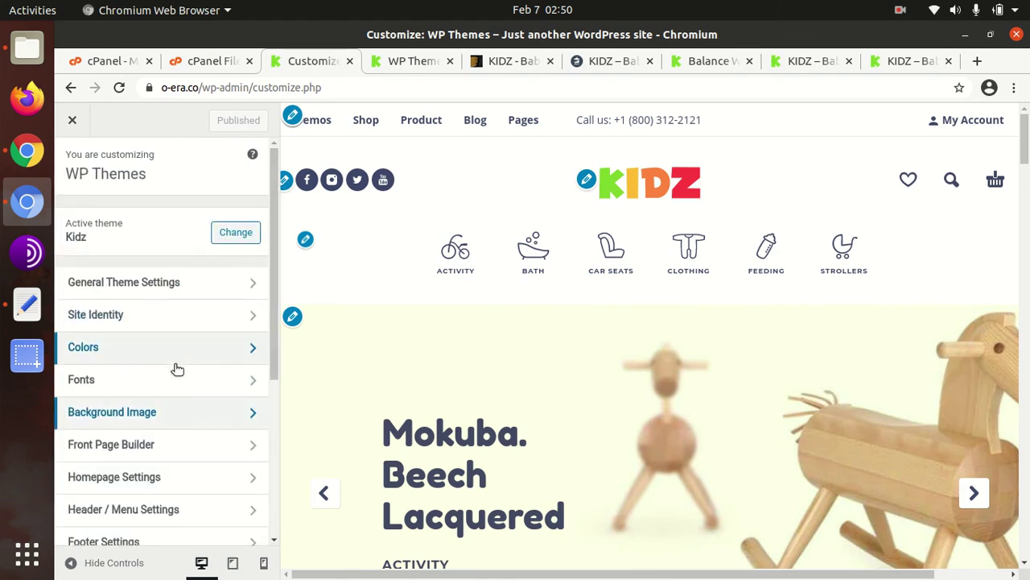
Examine the header type, main menu and top menu options in Header / Menu Settings, and return to the customizer overview
{"action": "scroll", "coordinate": [172, 361], "scroll_direction": "down", "scroll_amount": 3}
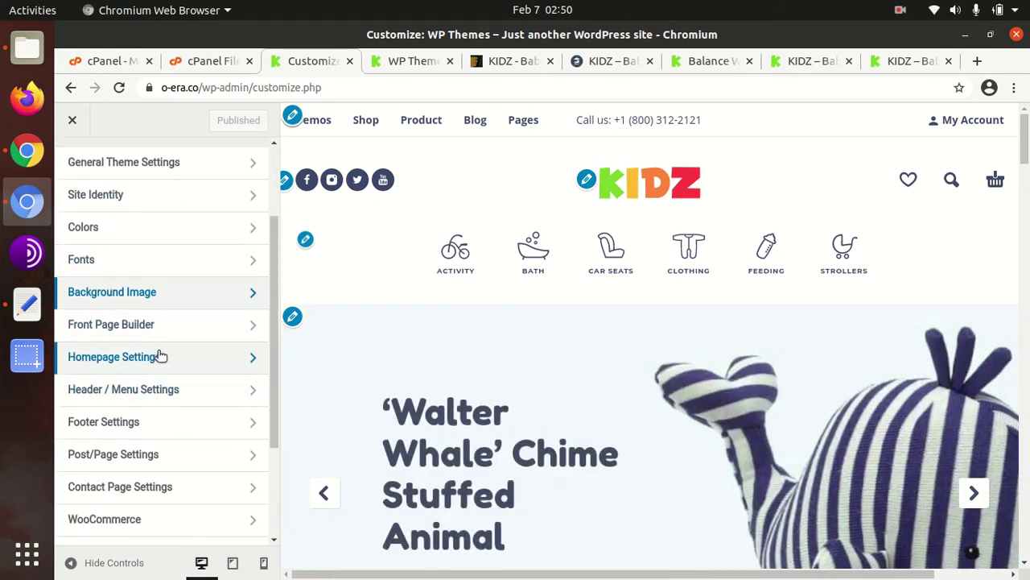
{"action": "left_click", "coordinate": [168, 393]}
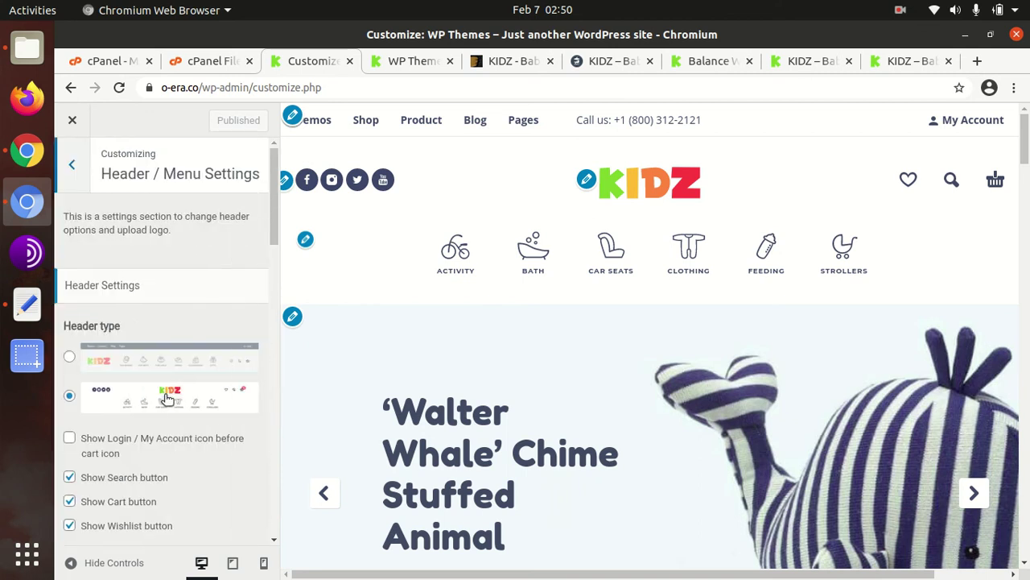
{"action": "scroll", "coordinate": [181, 327], "scroll_direction": "down", "scroll_amount": 4}
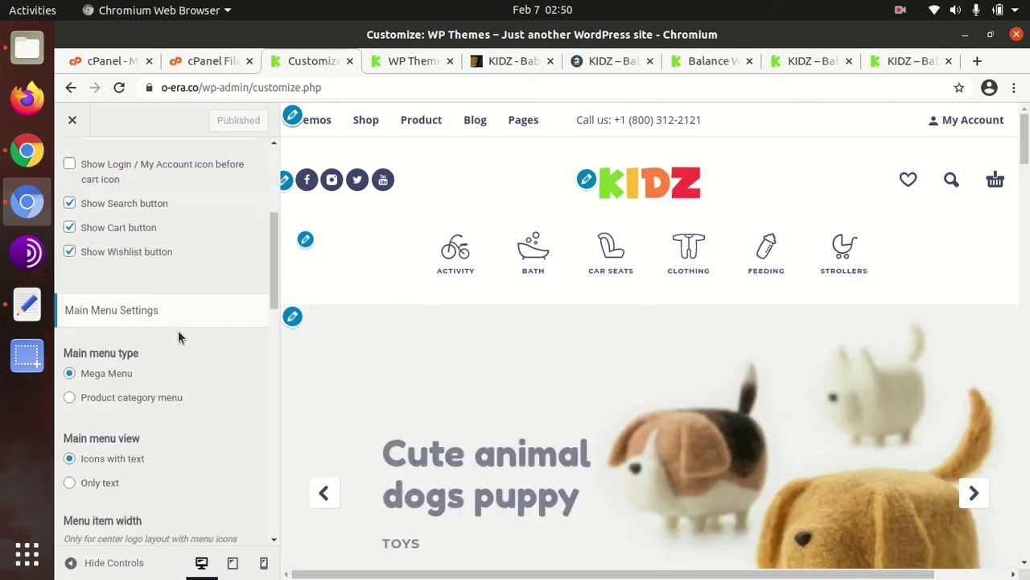
{"action": "scroll", "coordinate": [179, 336], "scroll_direction": "down", "scroll_amount": 5}
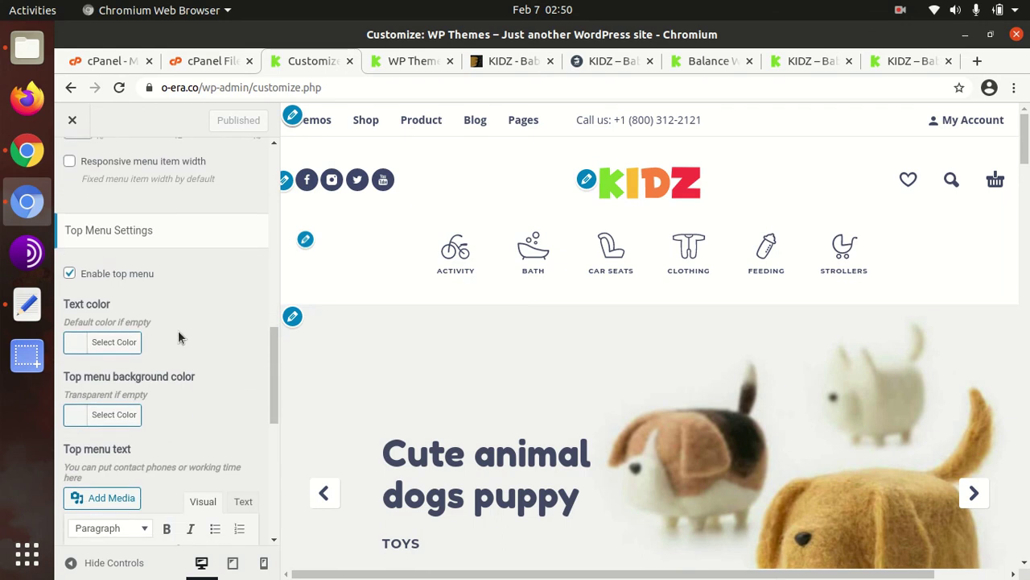
{"action": "scroll", "coordinate": [179, 337], "scroll_direction": "down", "scroll_amount": 4}
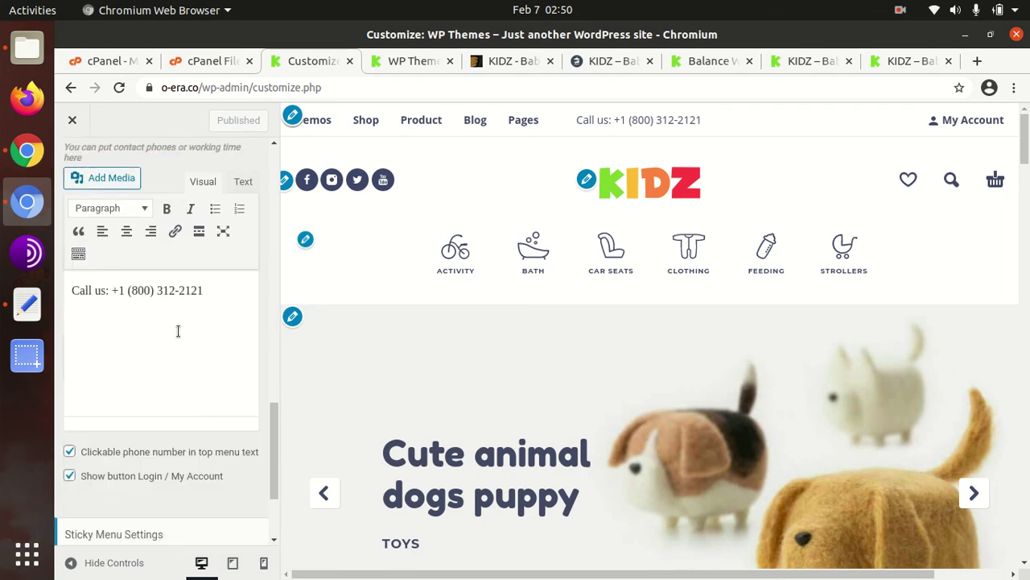
{"action": "scroll", "coordinate": [178, 331], "scroll_direction": "down", "scroll_amount": 2}
{"action": "scroll", "coordinate": [178, 331], "scroll_direction": "up", "scroll_amount": 6}
{"action": "scroll", "coordinate": [178, 330], "scroll_direction": "up", "scroll_amount": 10}
{"action": "scroll", "coordinate": [178, 337], "scroll_direction": "down", "scroll_amount": 4}
{"action": "scroll", "coordinate": [178, 337], "scroll_direction": "down", "scroll_amount": 3}
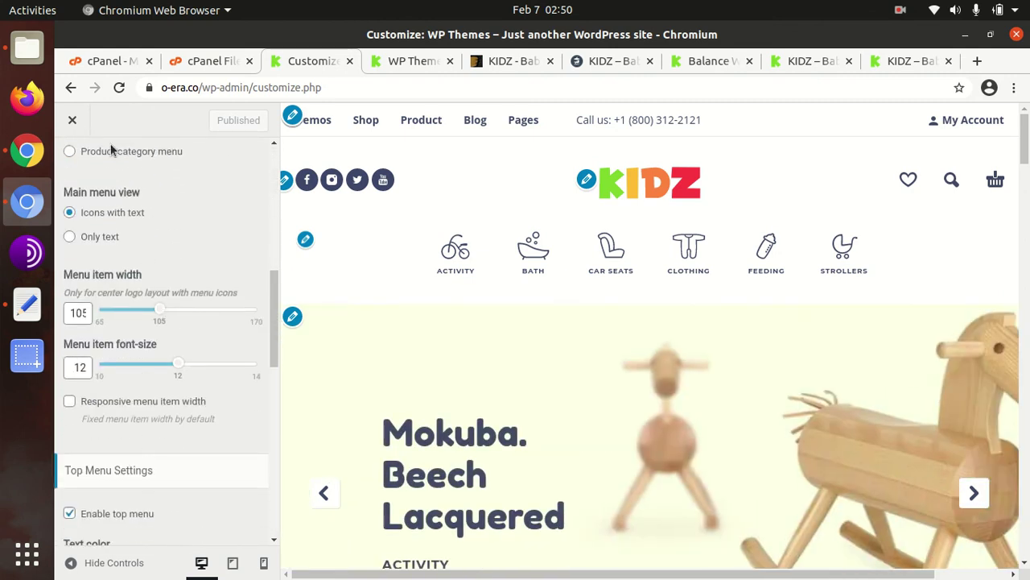
{"action": "scroll", "coordinate": [91, 169], "scroll_direction": "up", "scroll_amount": 5}
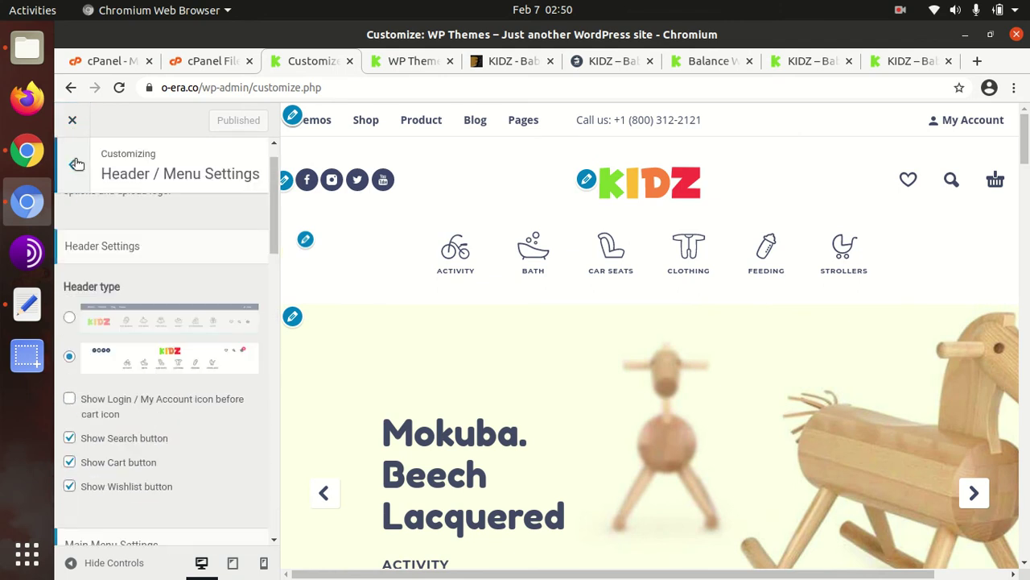
{"action": "left_click", "coordinate": [77, 164]}
View the Footer Settings and the Performance options, returning to the customizer overview after each
{"action": "left_click", "coordinate": [165, 423]}
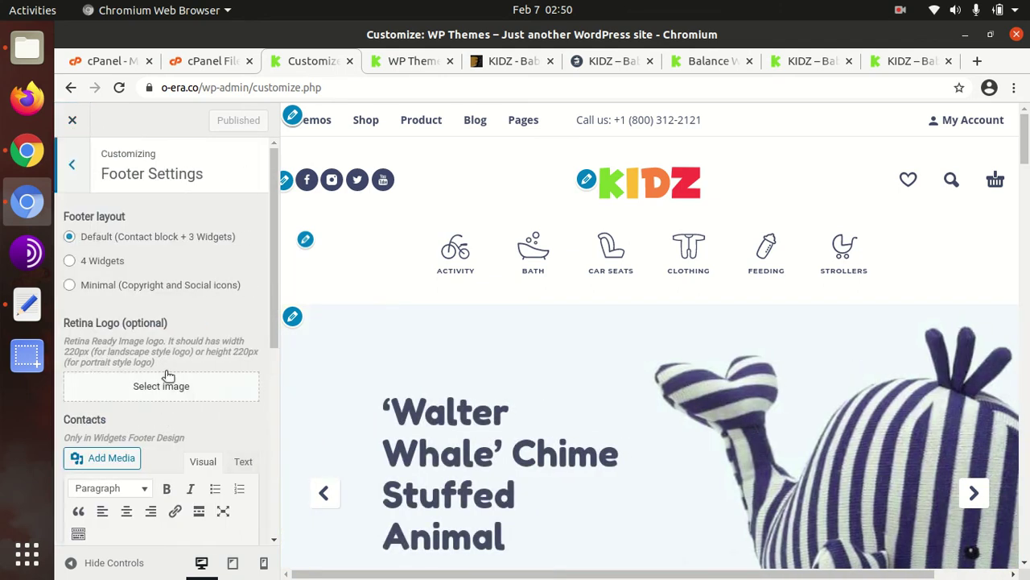
{"action": "left_click", "coordinate": [72, 167]}
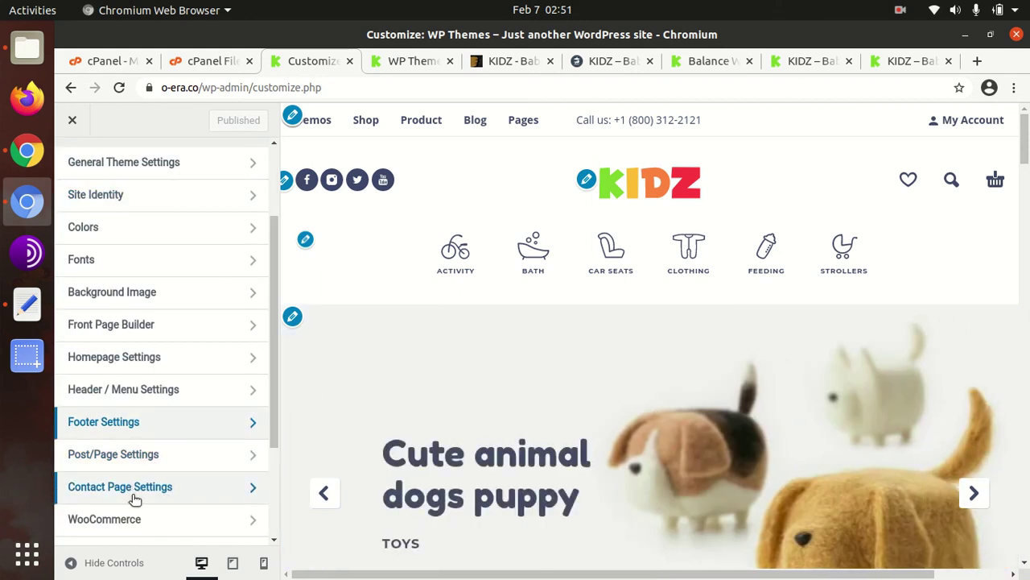
{"action": "scroll", "coordinate": [133, 495], "scroll_direction": "down", "scroll_amount": 3}
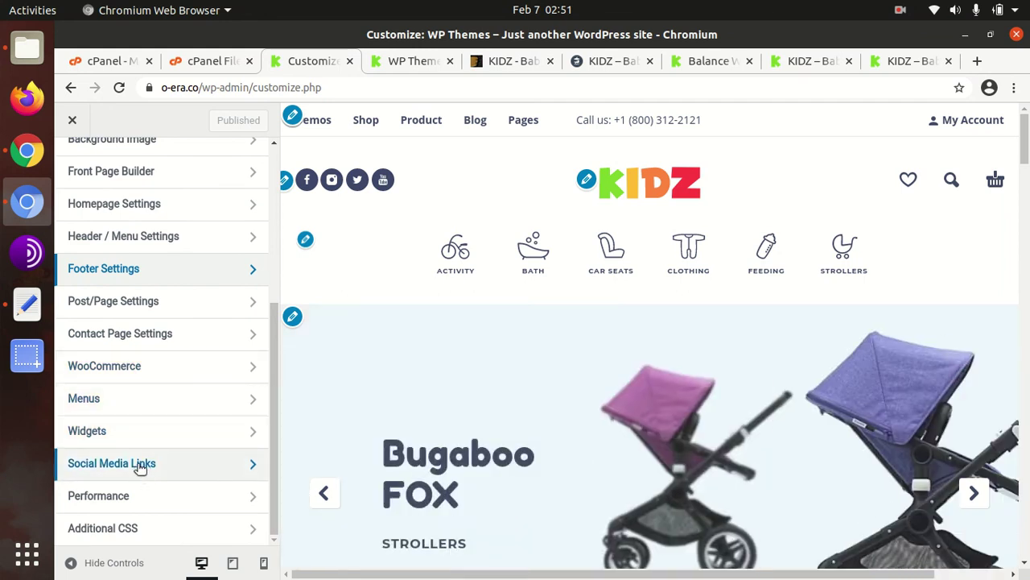
{"action": "left_click", "coordinate": [127, 496]}
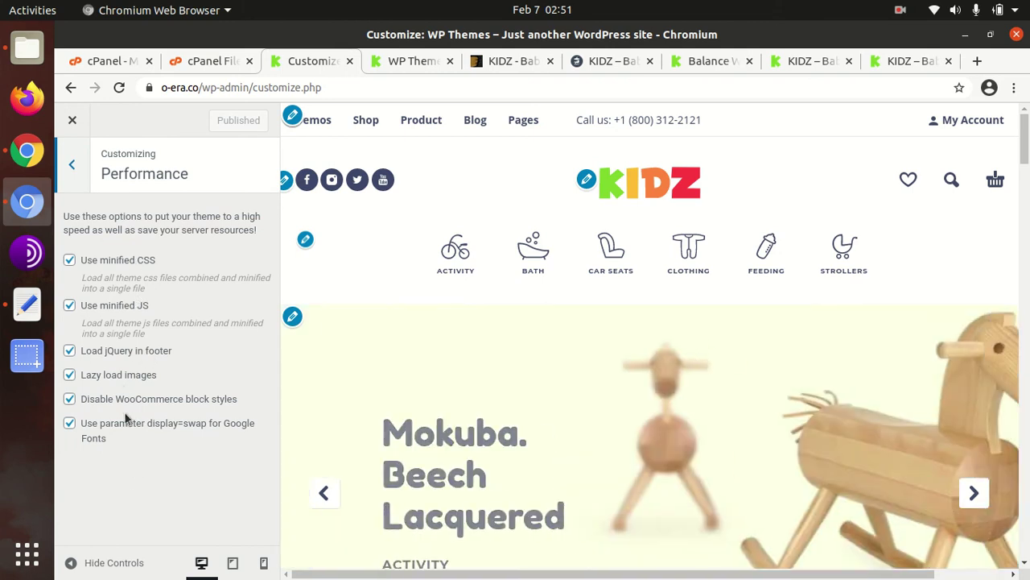
{"action": "left_click", "coordinate": [77, 174]}
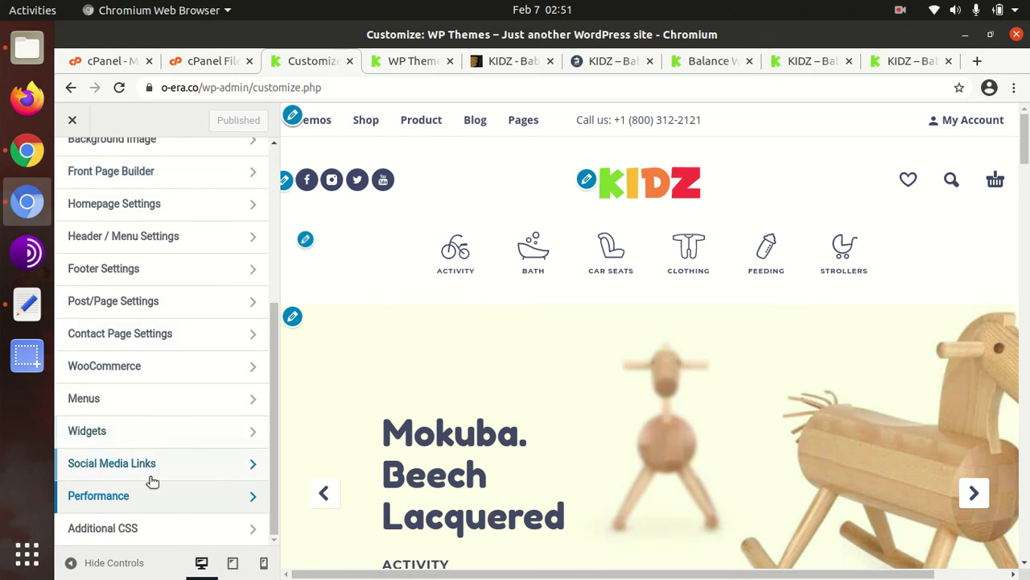
Open the logo's settings from its edit shortcut in the site preview, view the logo and site icon options, and return to the overview
{"action": "scroll", "coordinate": [137, 387], "scroll_direction": "up", "scroll_amount": 5}
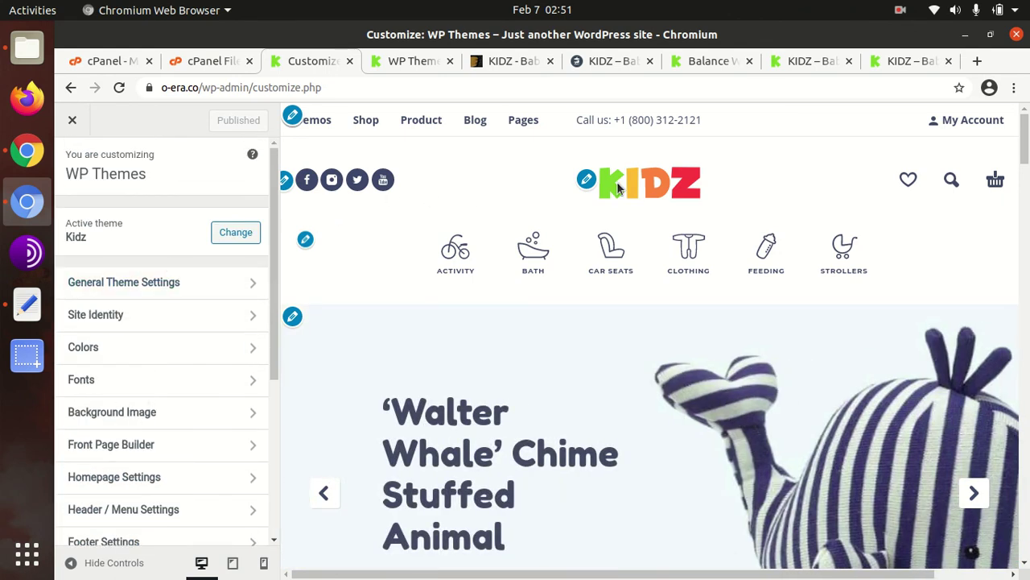
{"action": "left_click", "coordinate": [587, 178]}
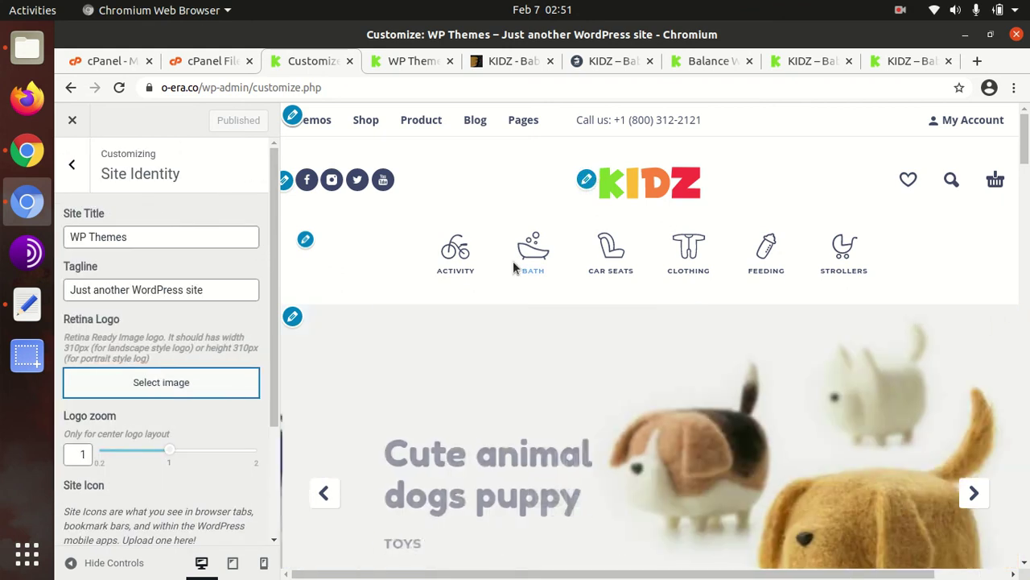
{"action": "scroll", "coordinate": [215, 269], "scroll_direction": "down", "scroll_amount": 4}
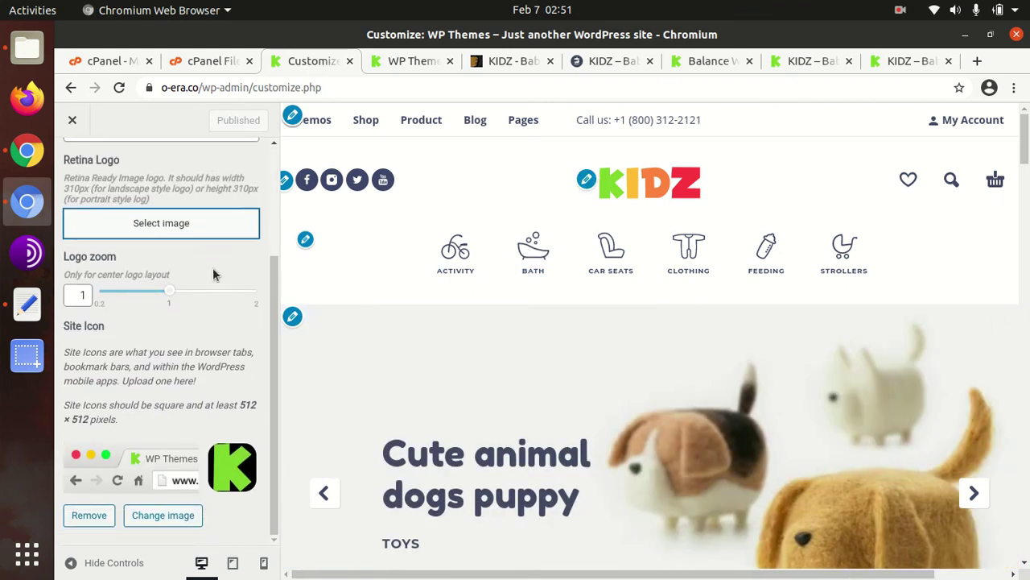
{"action": "left_click", "coordinate": [634, 193]}
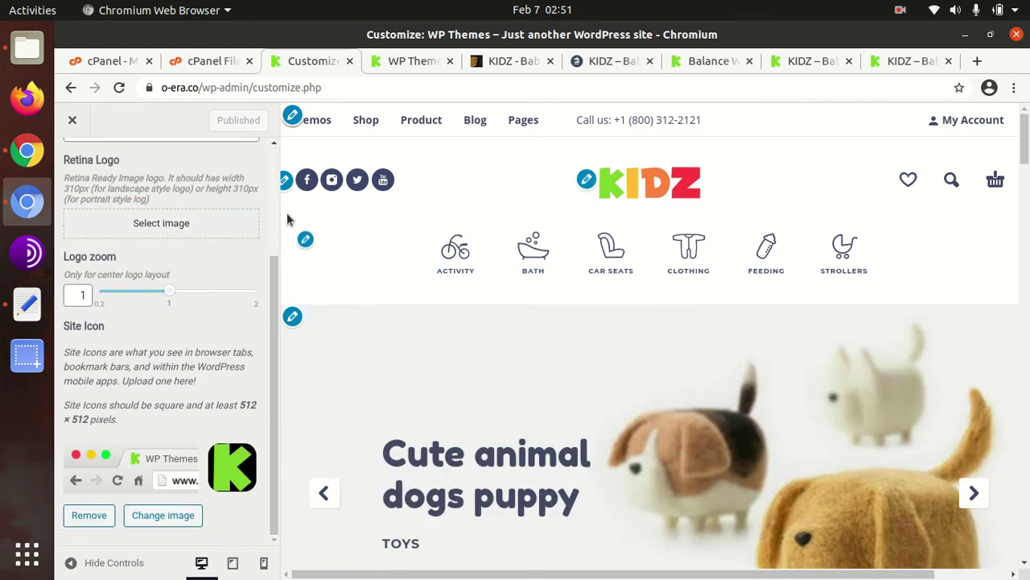
{"action": "scroll", "coordinate": [267, 219], "scroll_direction": "up", "scroll_amount": 5}
{"action": "left_click", "coordinate": [74, 176]}
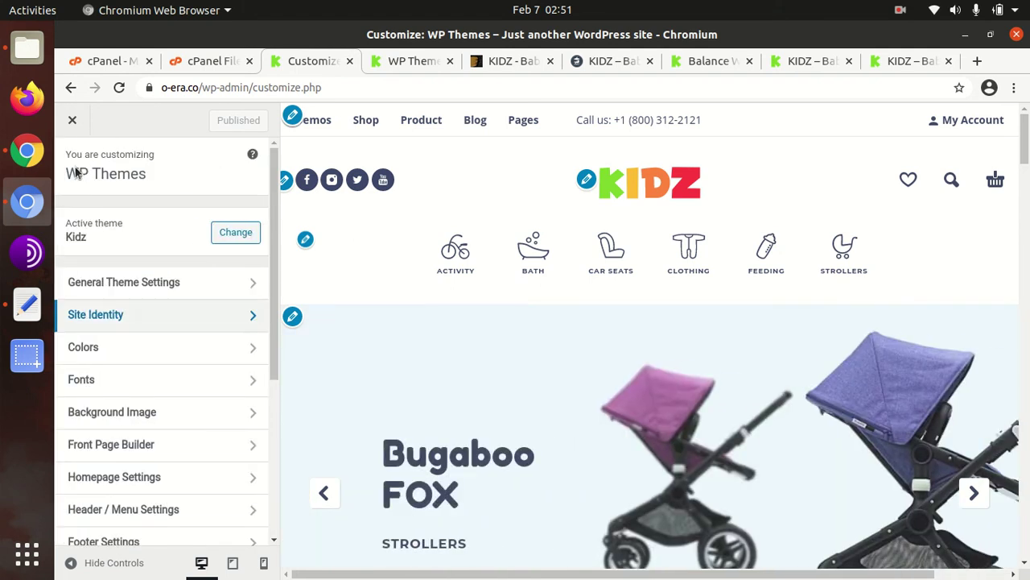
Recheck the layout, search type and arrow options in General Theme Settings, and return to the customizer overview
{"action": "left_click", "coordinate": [172, 282]}
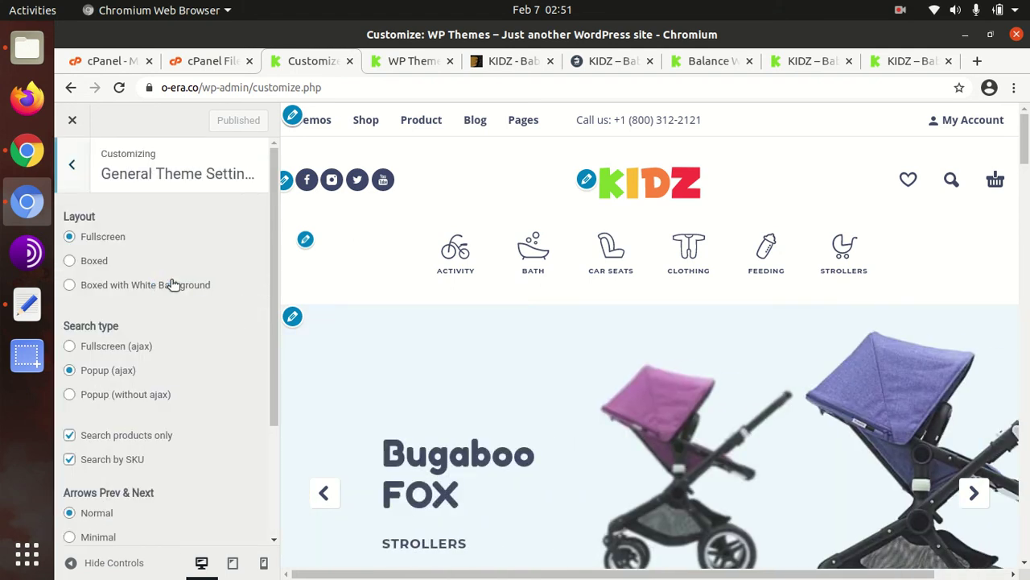
{"action": "scroll", "coordinate": [156, 250], "scroll_direction": "down", "scroll_amount": 4}
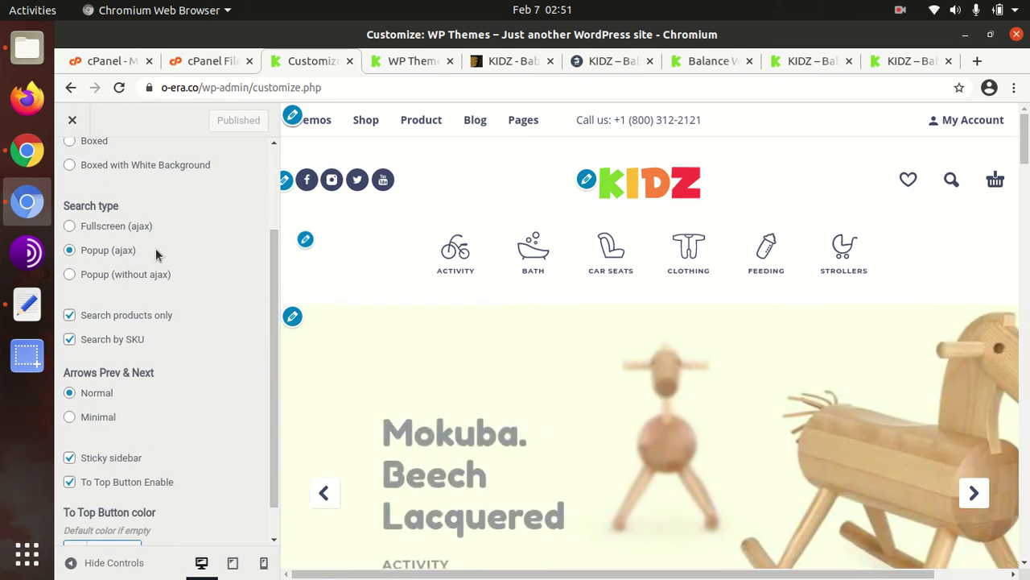
{"action": "scroll", "coordinate": [155, 248], "scroll_direction": "up", "scroll_amount": 4}
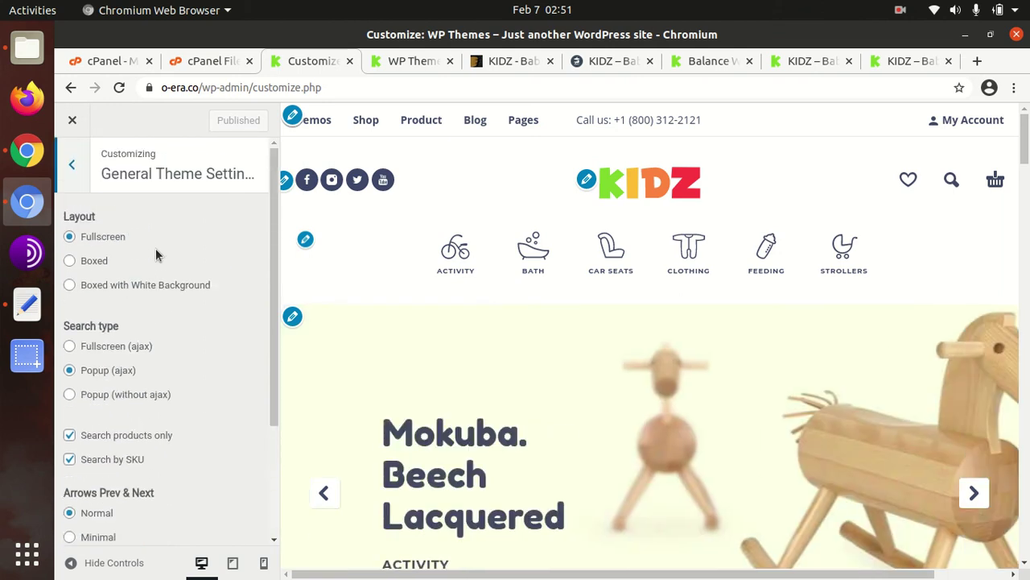
{"action": "left_click", "coordinate": [74, 167]}
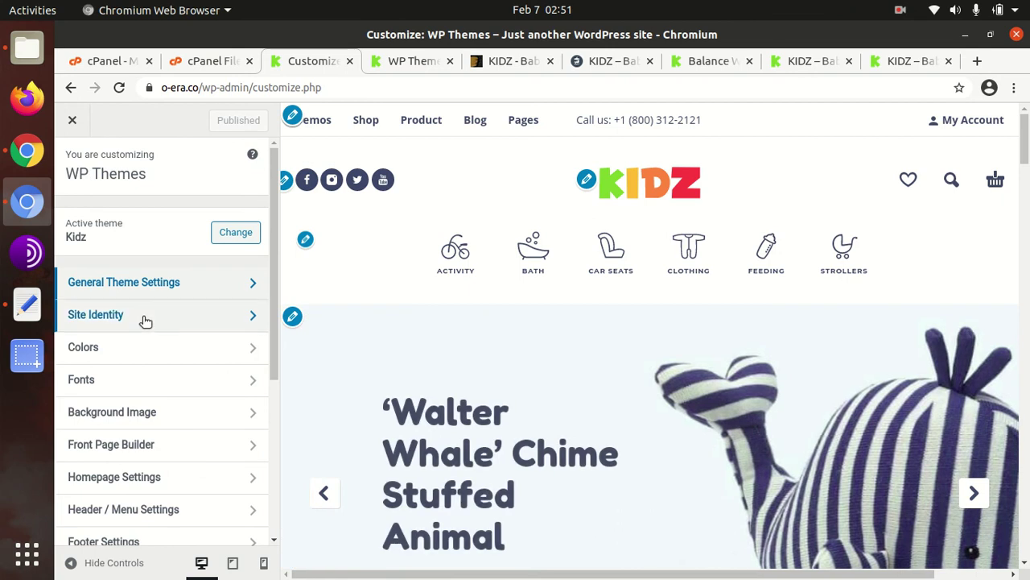
In Site Identity, choose logos_paymens.png from the media library as the Retina Logo
{"action": "left_click", "coordinate": [146, 315]}
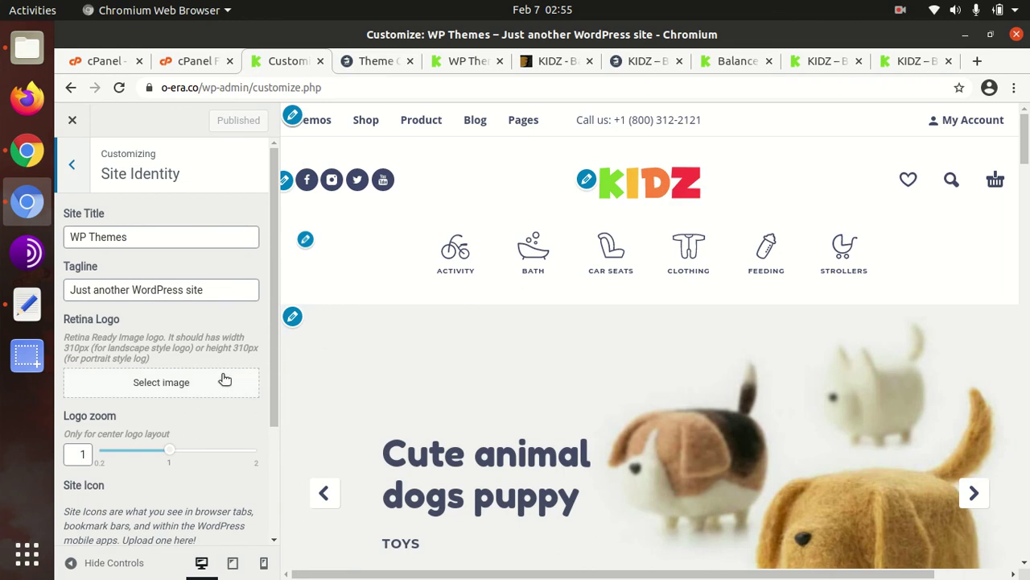
{"action": "left_click", "coordinate": [156, 388]}
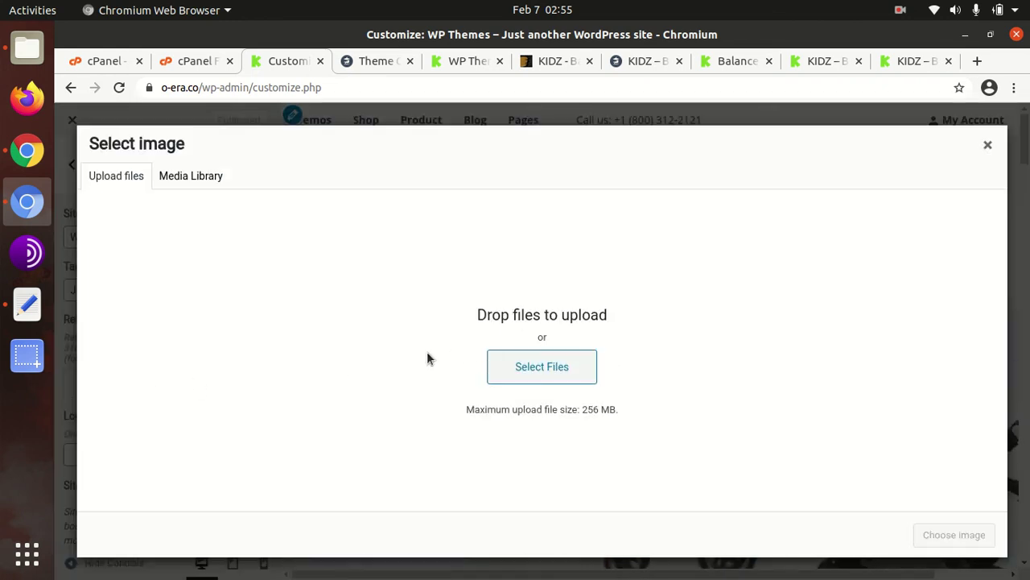
{"action": "left_click", "coordinate": [206, 175]}
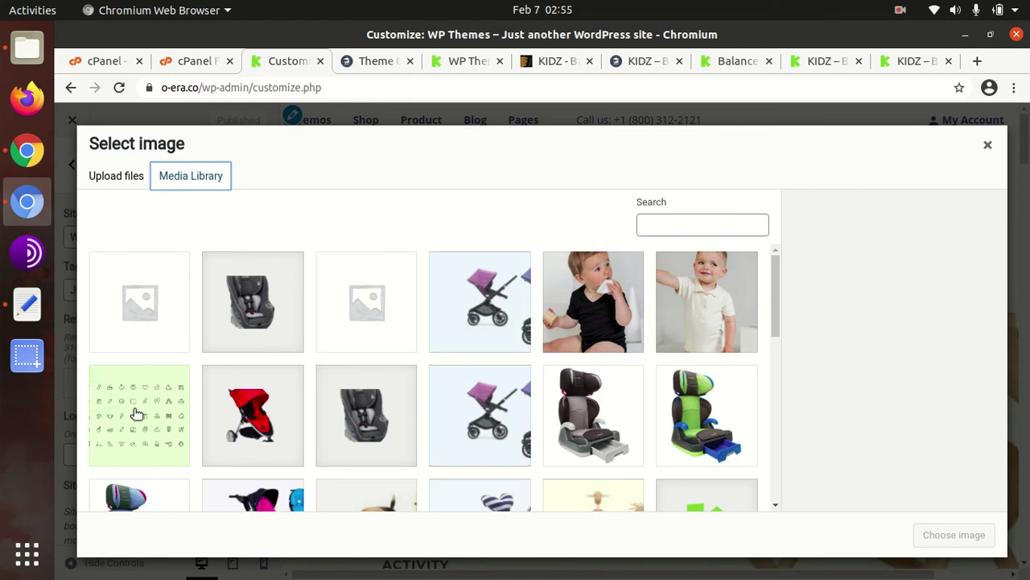
{"action": "scroll", "coordinate": [204, 414], "scroll_direction": "down", "scroll_amount": 5}
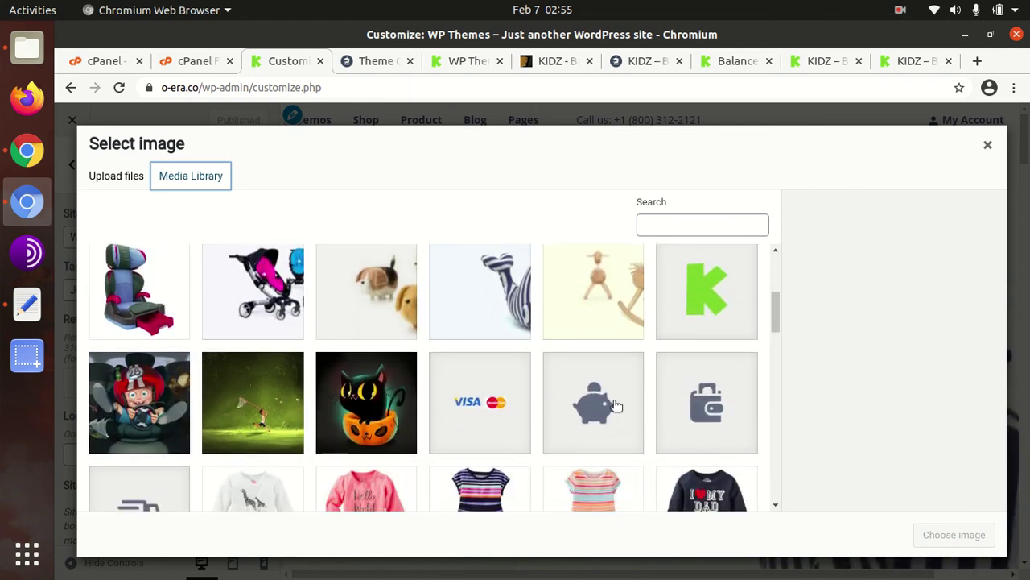
{"action": "scroll", "coordinate": [585, 403], "scroll_direction": "down", "scroll_amount": 3}
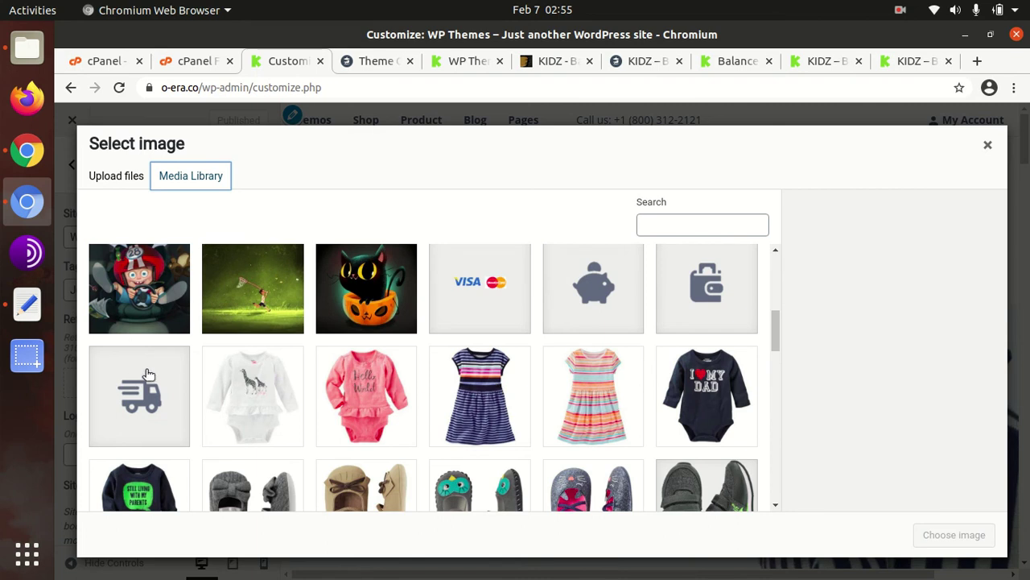
{"action": "scroll", "coordinate": [322, 392], "scroll_direction": "up", "scroll_amount": 1}
{"action": "left_click", "coordinate": [483, 368]}
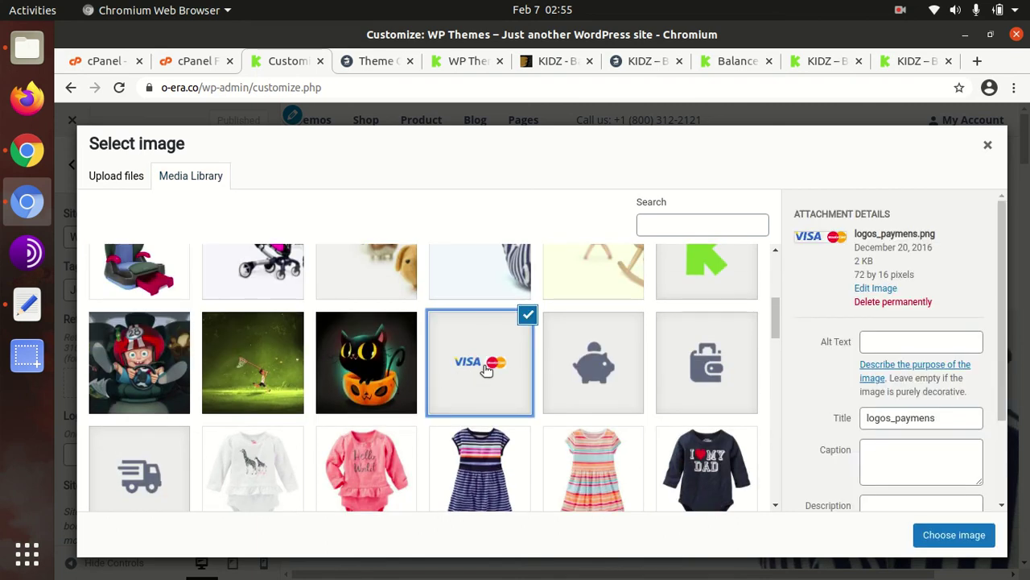
{"action": "left_click", "coordinate": [930, 535]}
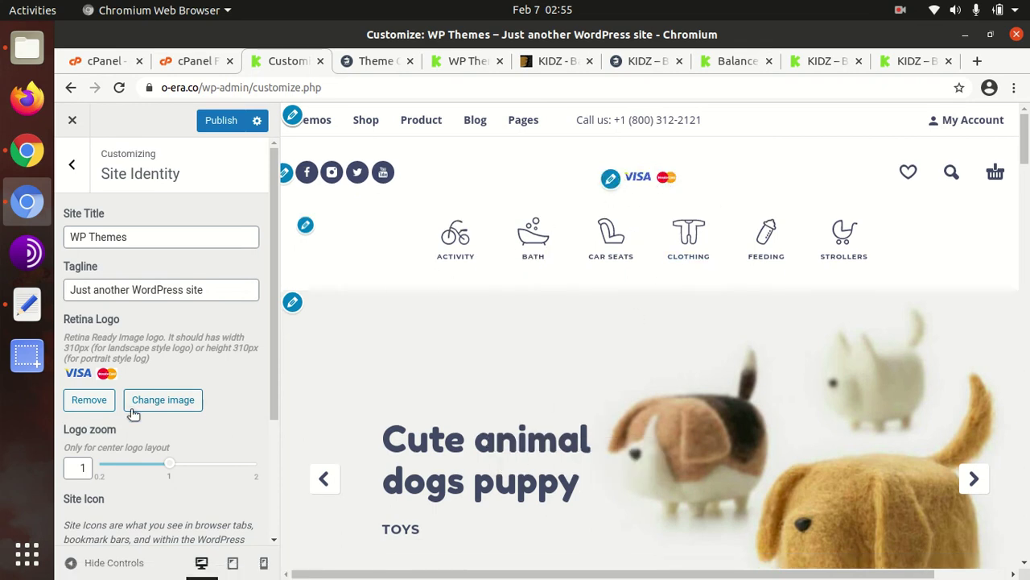
Close the customizer, discarding the unpublished changes, and open the WordPress Dashboard
{"action": "left_click", "coordinate": [70, 167]}
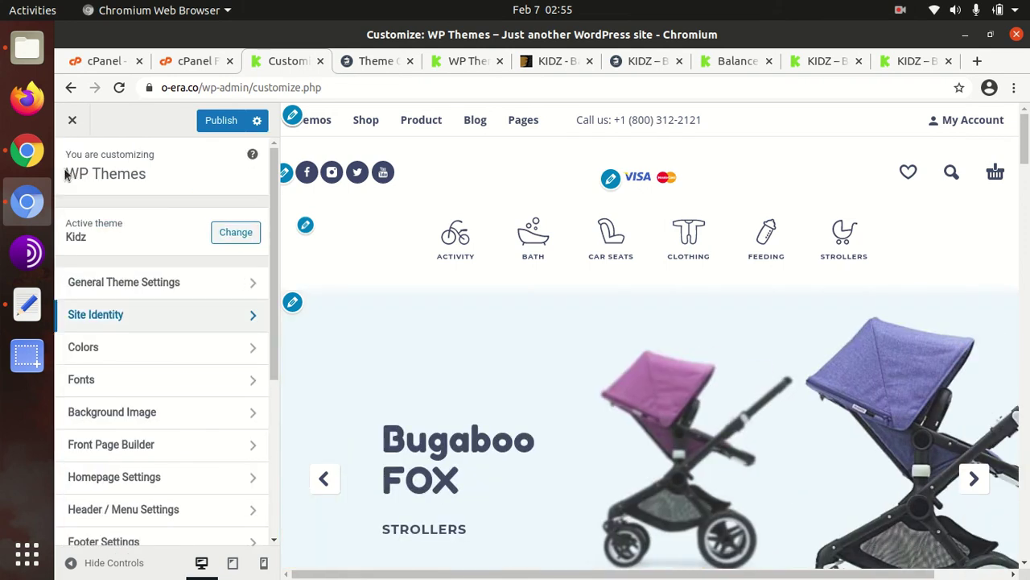
{"action": "left_click", "coordinate": [71, 119]}
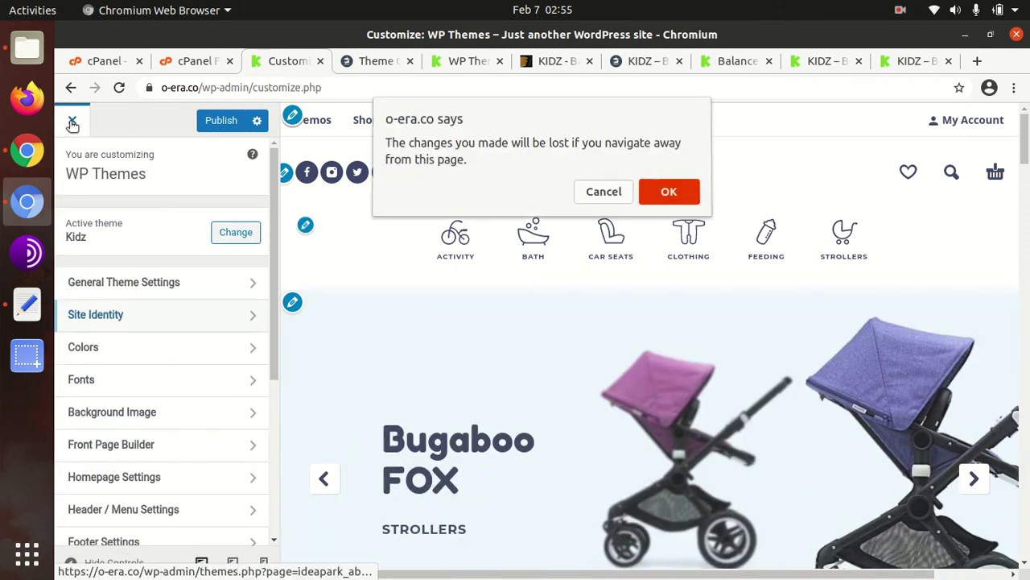
{"action": "left_click", "coordinate": [668, 191]}
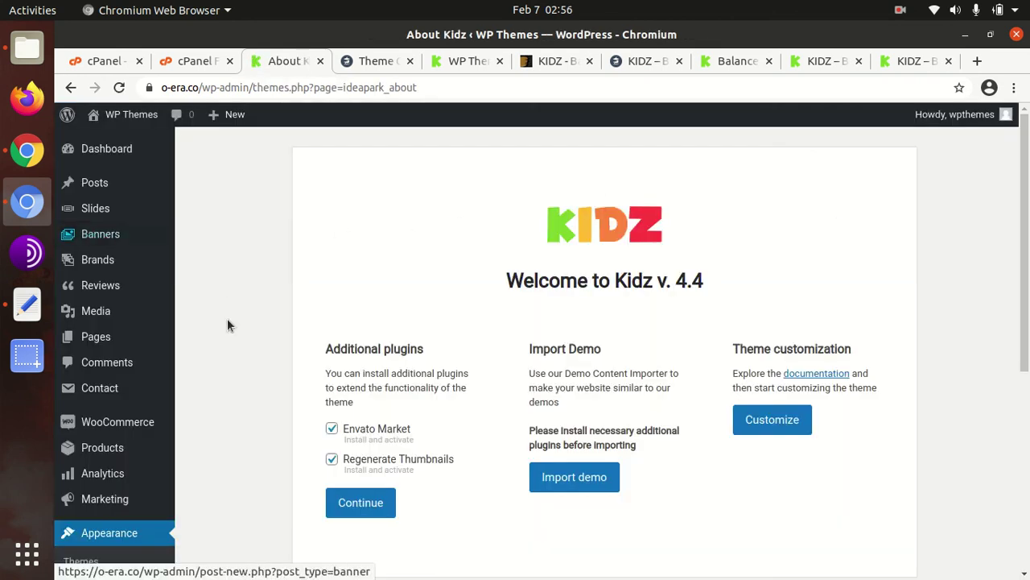
{"action": "left_click", "coordinate": [96, 155]}
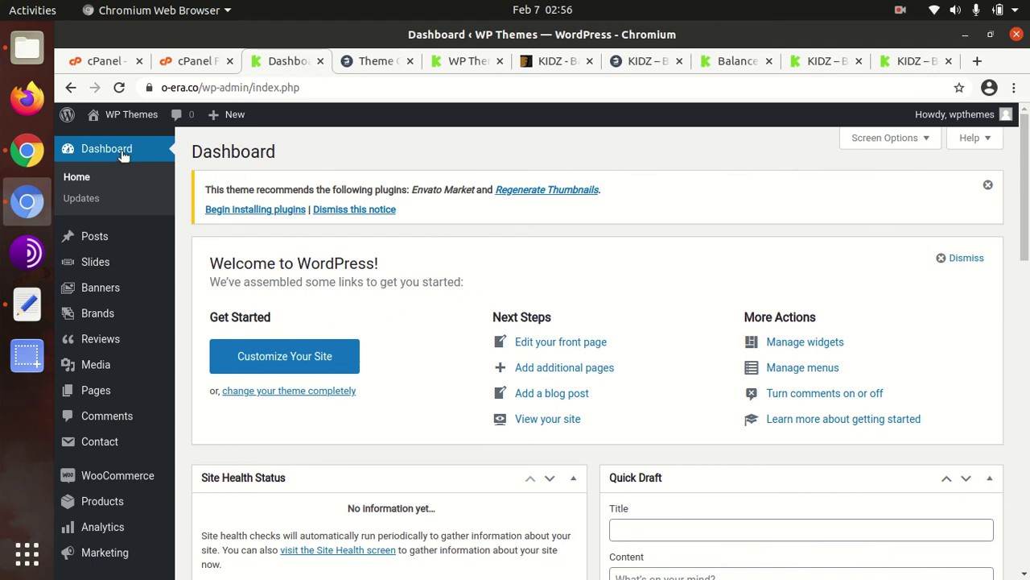
Open the site's front page from the dashboard and examine its header, image slider, promo banners and featured products
{"action": "mouse_move", "coordinate": [127, 131]}
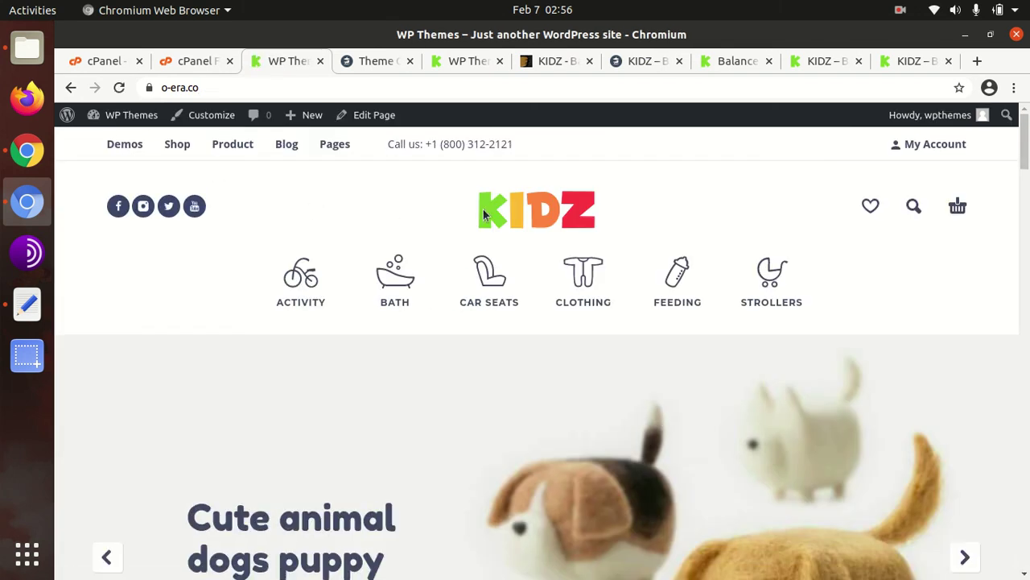
{"action": "scroll", "coordinate": [483, 209], "scroll_direction": "down", "scroll_amount": 5}
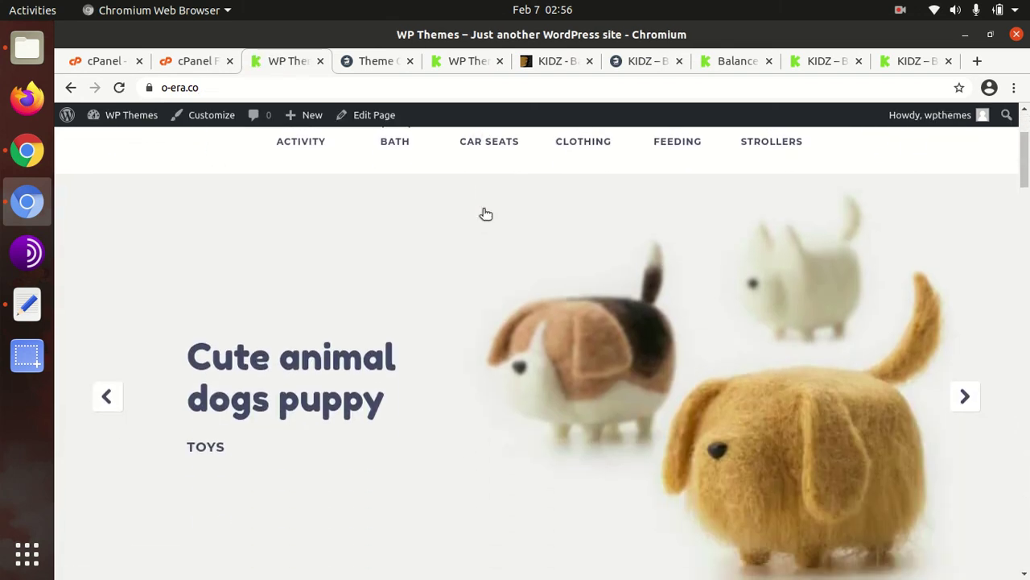
{"action": "scroll", "coordinate": [486, 214], "scroll_direction": "down", "scroll_amount": 5}
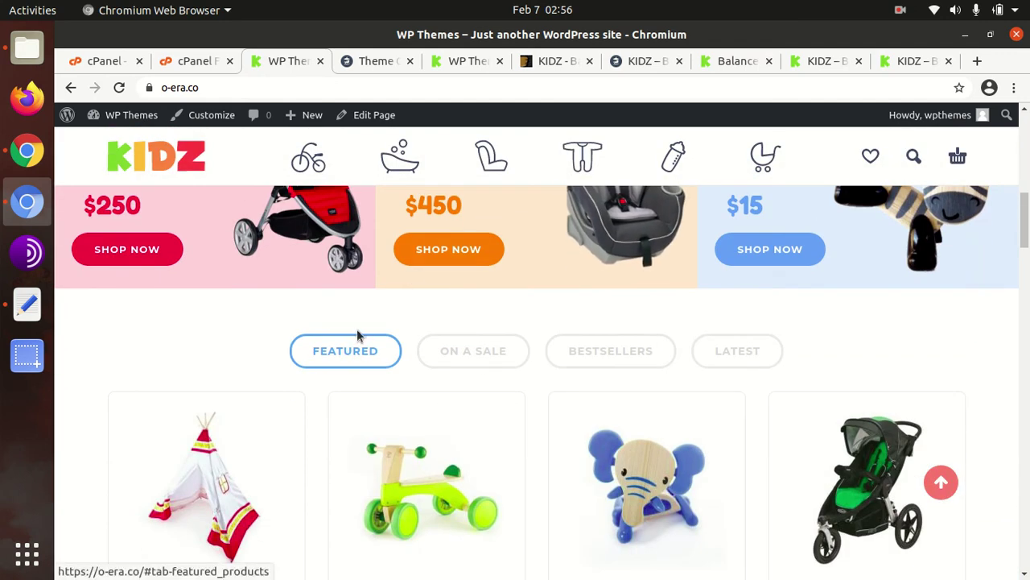
{"action": "scroll", "coordinate": [356, 334], "scroll_direction": "up", "scroll_amount": 2}
{"action": "scroll", "coordinate": [358, 331], "scroll_direction": "up", "scroll_amount": 5}
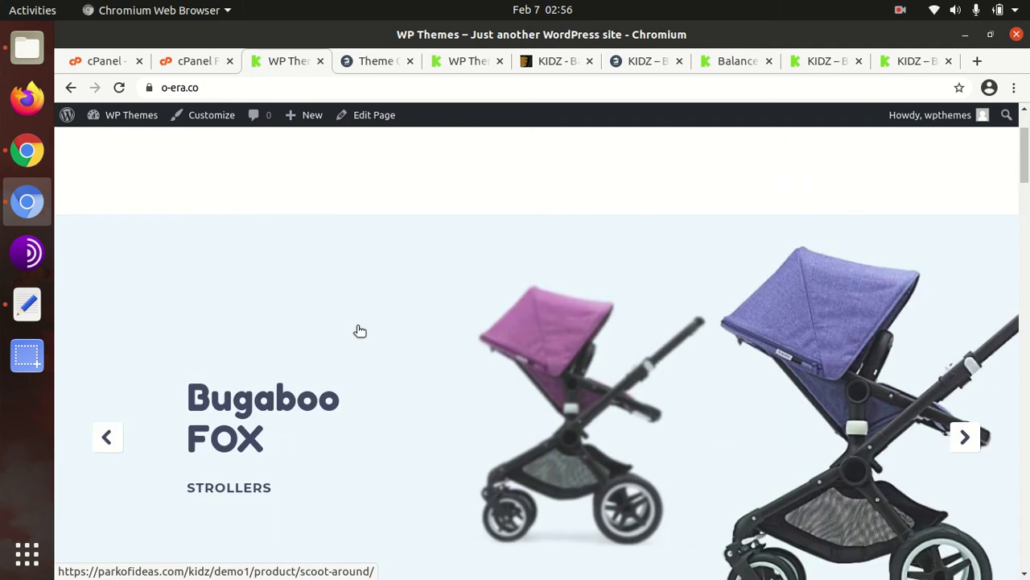
{"action": "scroll", "coordinate": [360, 324], "scroll_direction": "up", "scroll_amount": 2}
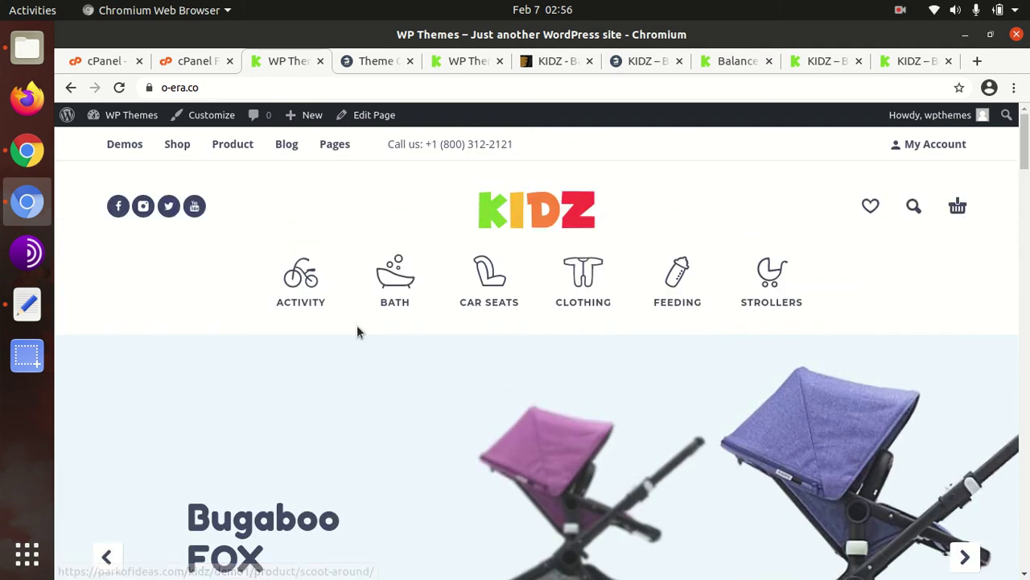
{"action": "scroll", "coordinate": [356, 325], "scroll_direction": "down", "scroll_amount": 2}
{"action": "scroll", "coordinate": [358, 327], "scroll_direction": "down", "scroll_amount": 7}
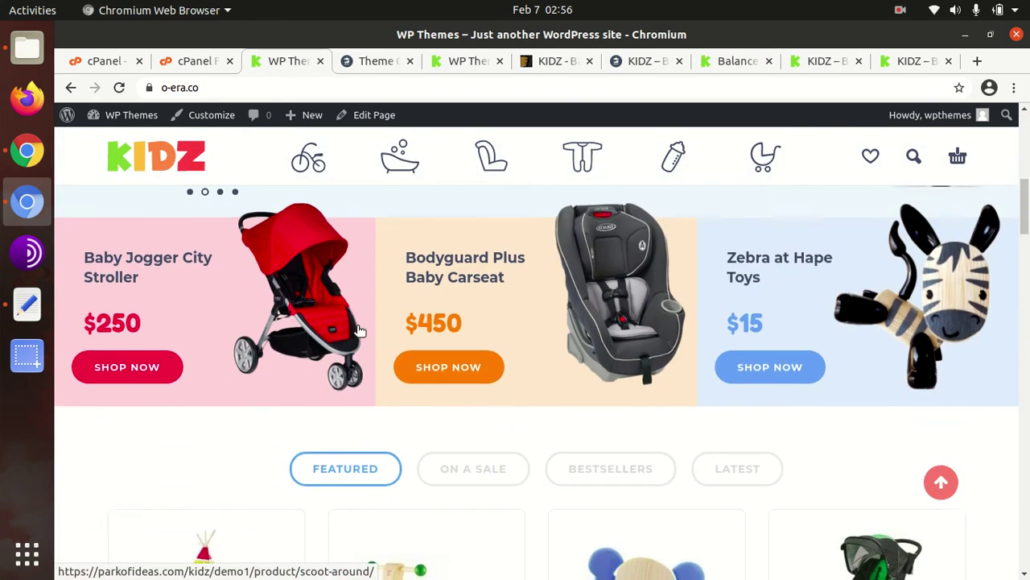
{"action": "scroll", "coordinate": [359, 330], "scroll_direction": "down", "scroll_amount": 5}
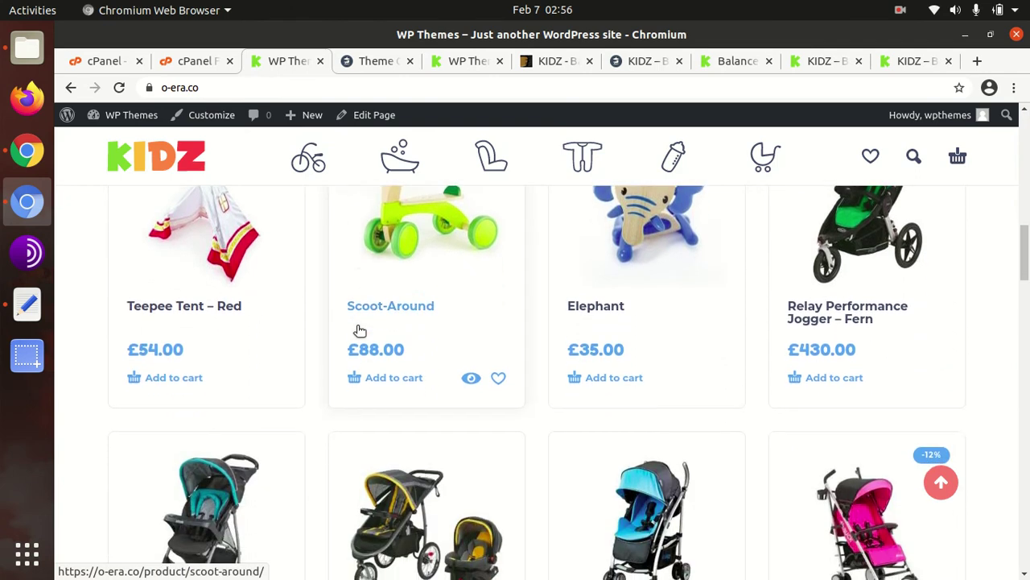
{"action": "scroll", "coordinate": [357, 329], "scroll_direction": "down", "scroll_amount": 1}
{"action": "scroll", "coordinate": [357, 324], "scroll_direction": "up", "scroll_amount": 3}
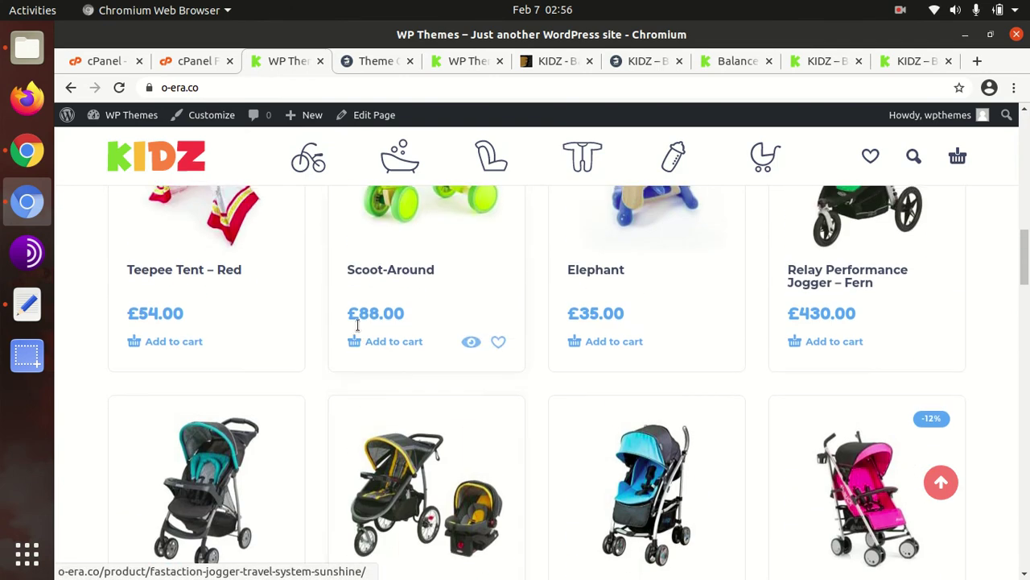
{"action": "scroll", "coordinate": [358, 324], "scroll_direction": "up", "scroll_amount": 6}
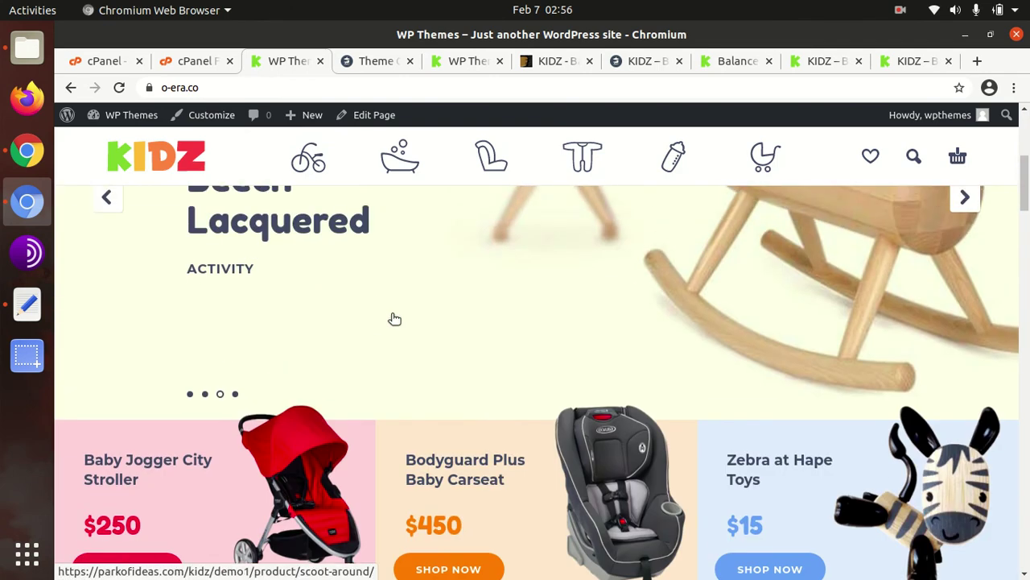
{"action": "scroll", "coordinate": [394, 319], "scroll_direction": "up", "scroll_amount": 4}
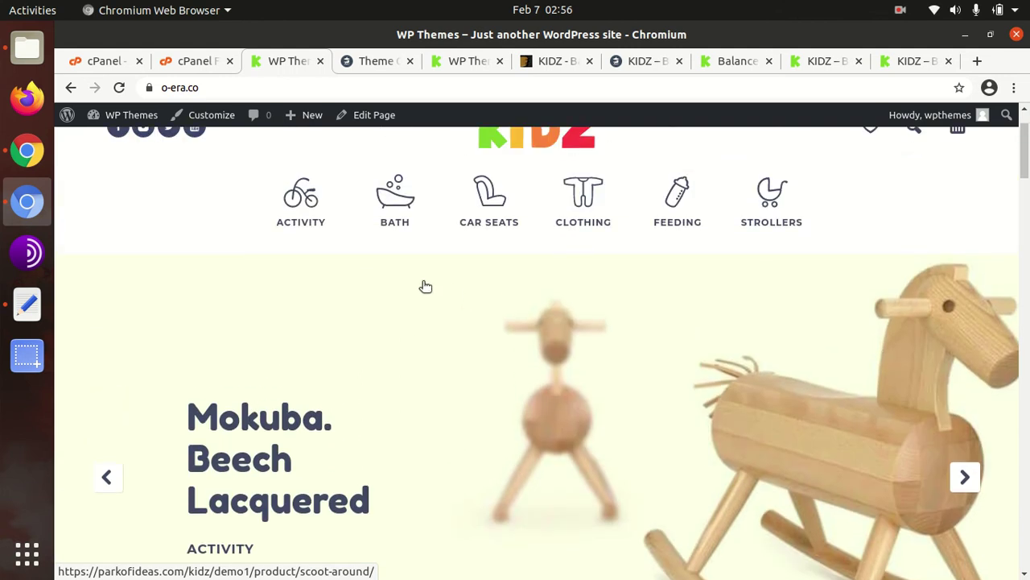
Go through the home page from the promo banners to the product grid, brand logos and blog posts, and return to its header
{"action": "scroll", "coordinate": [426, 287], "scroll_direction": "down", "scroll_amount": 3}
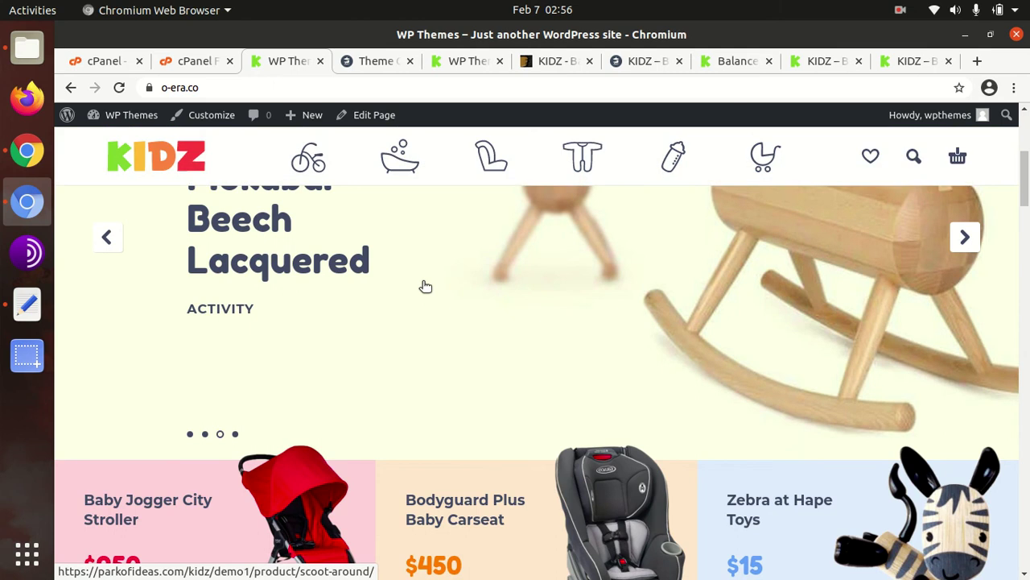
{"action": "scroll", "coordinate": [425, 287], "scroll_direction": "down", "scroll_amount": 2}
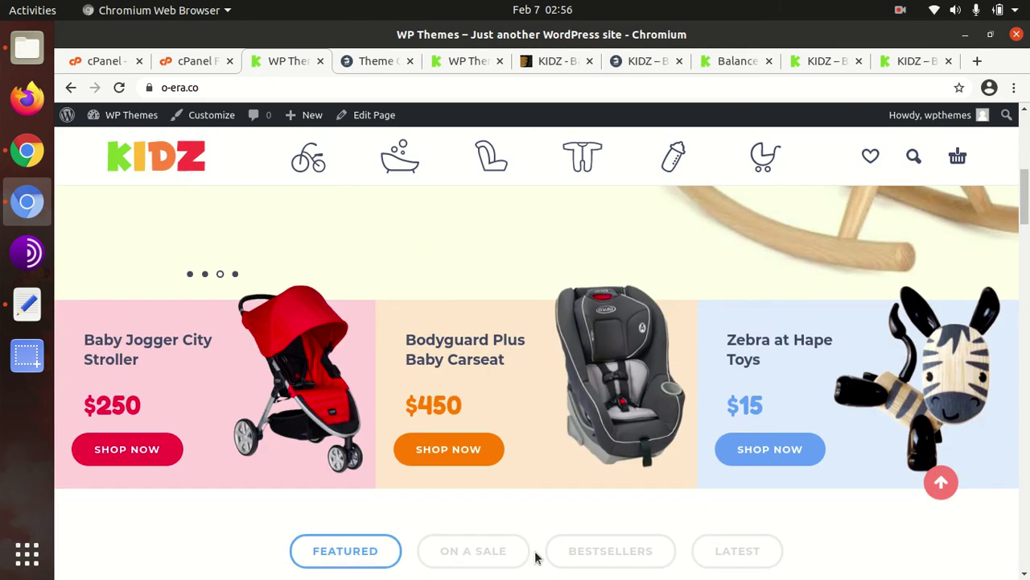
{"action": "scroll", "coordinate": [416, 412], "scroll_direction": "down", "scroll_amount": 2}
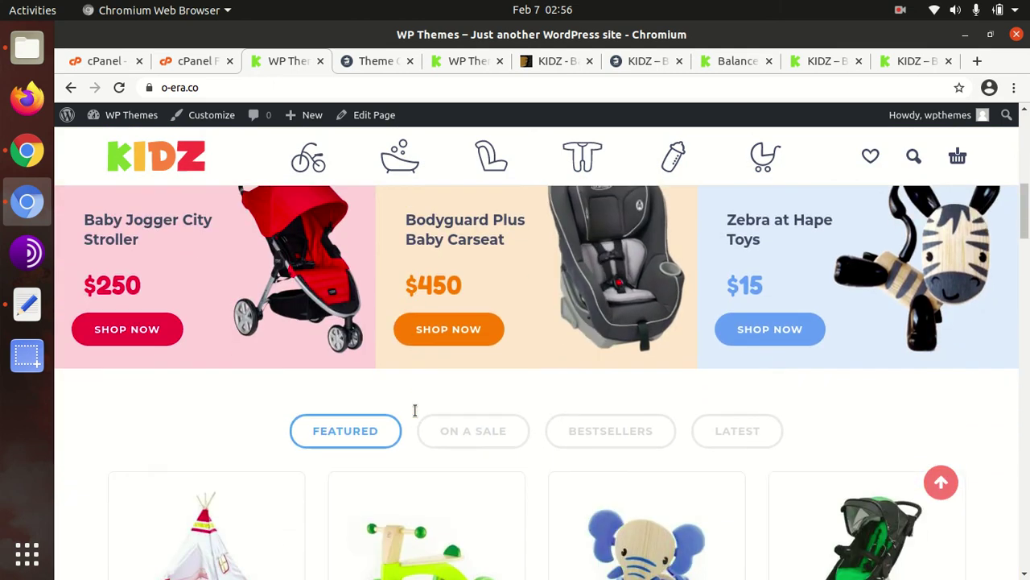
{"action": "scroll", "coordinate": [415, 416], "scroll_direction": "down", "scroll_amount": 2}
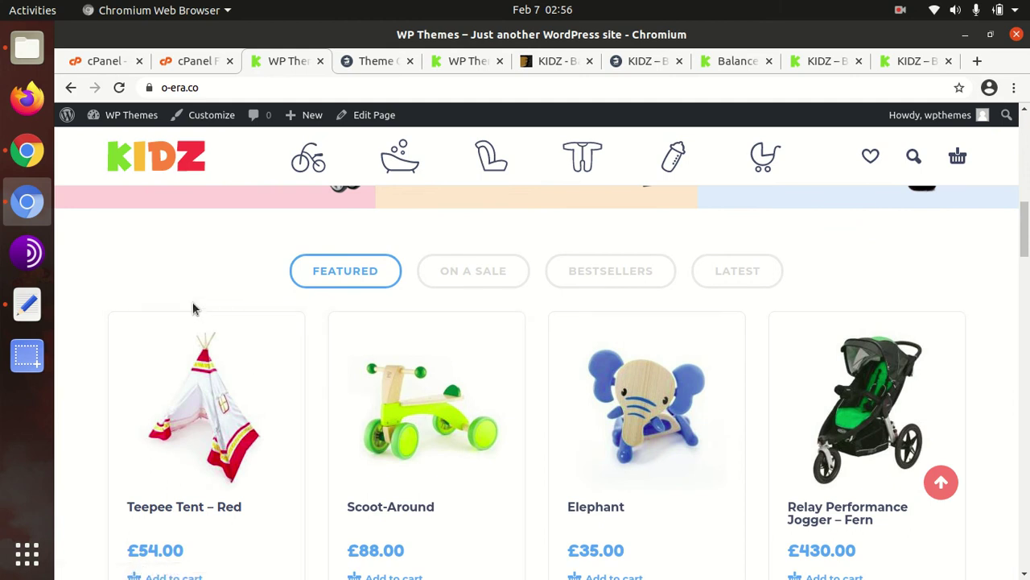
{"action": "scroll", "coordinate": [323, 373], "scroll_direction": "down", "scroll_amount": 5}
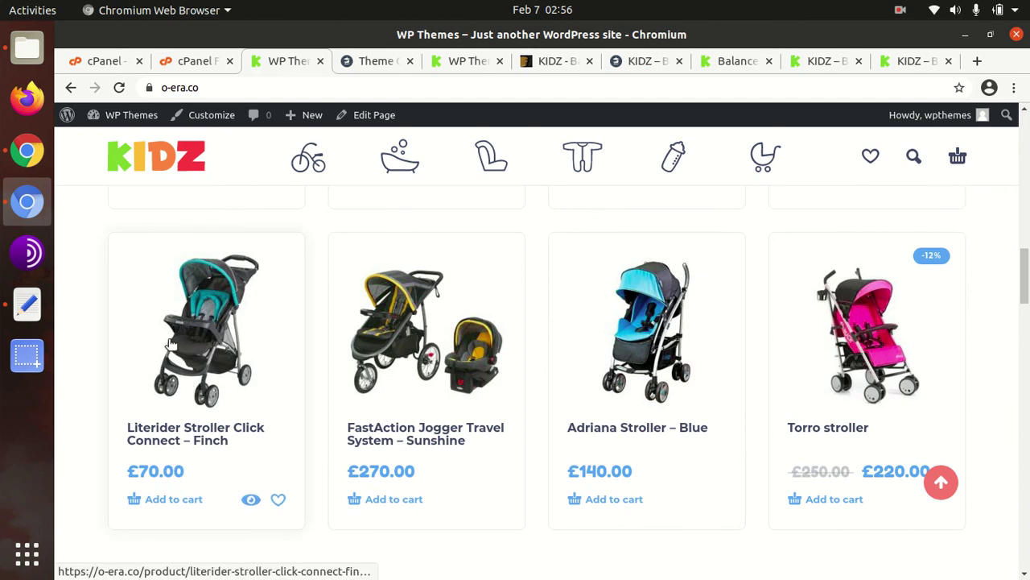
{"action": "scroll", "coordinate": [725, 391], "scroll_direction": "down", "scroll_amount": 3}
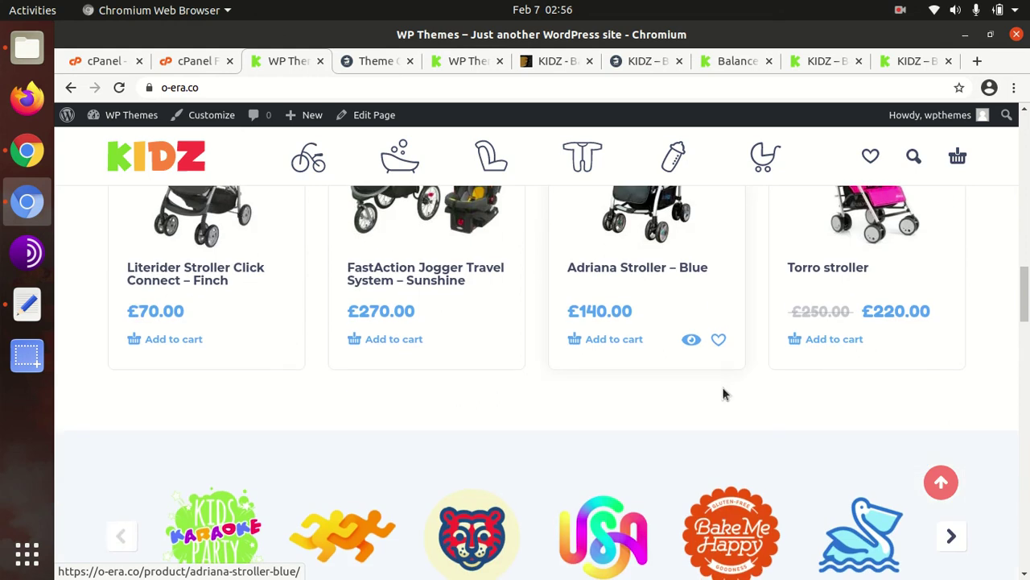
{"action": "scroll", "coordinate": [723, 388], "scroll_direction": "down", "scroll_amount": 4}
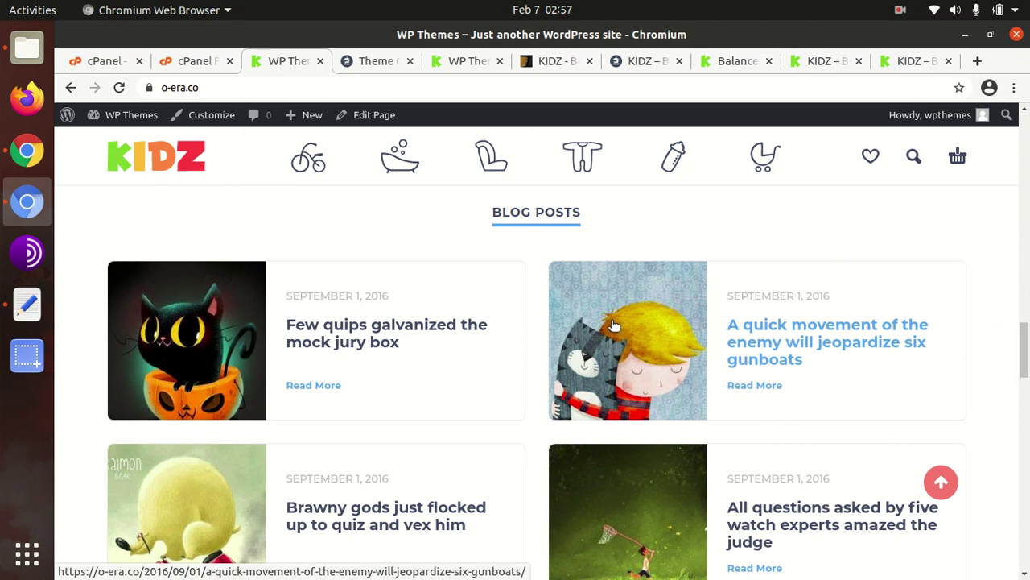
{"action": "scroll", "coordinate": [555, 322], "scroll_direction": "up", "scroll_amount": 5}
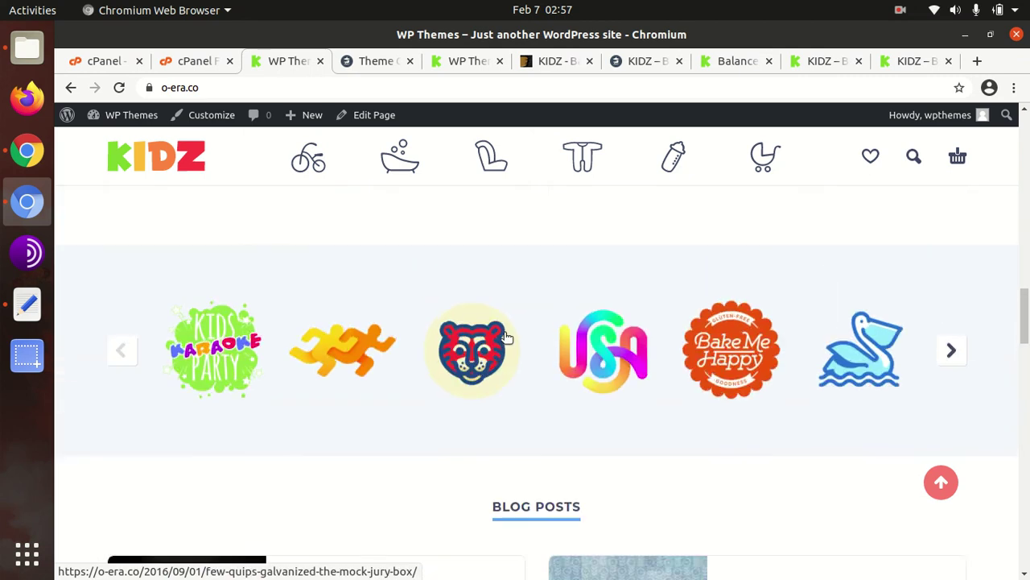
{"action": "scroll", "coordinate": [503, 332], "scroll_direction": "up", "scroll_amount": 10}
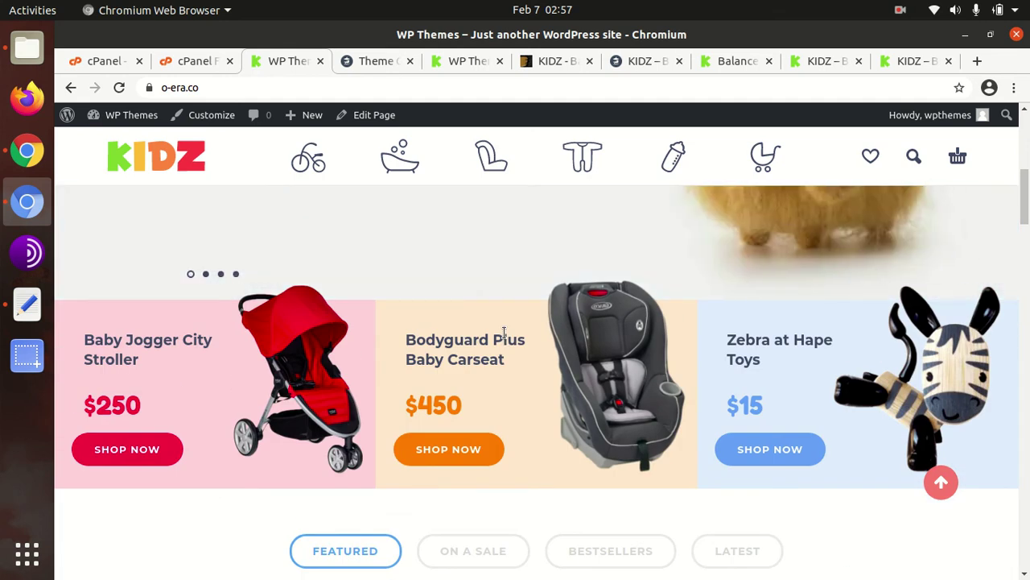
{"action": "scroll", "coordinate": [504, 332], "scroll_direction": "up", "scroll_amount": 5}
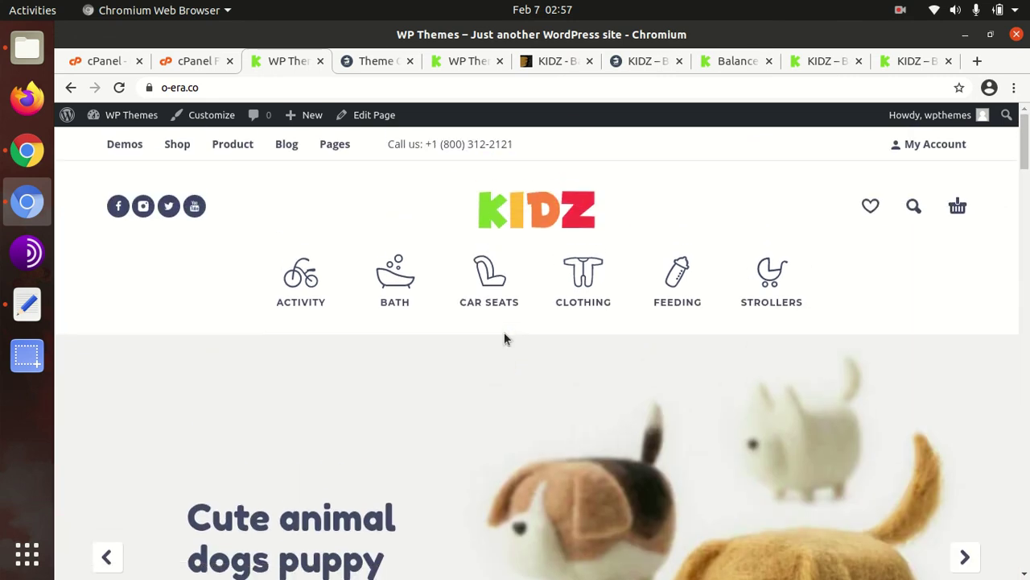
Preview the submenus of the Feeding and Bath categories in the shop's header
{"action": "mouse_move", "coordinate": [370, 292]}
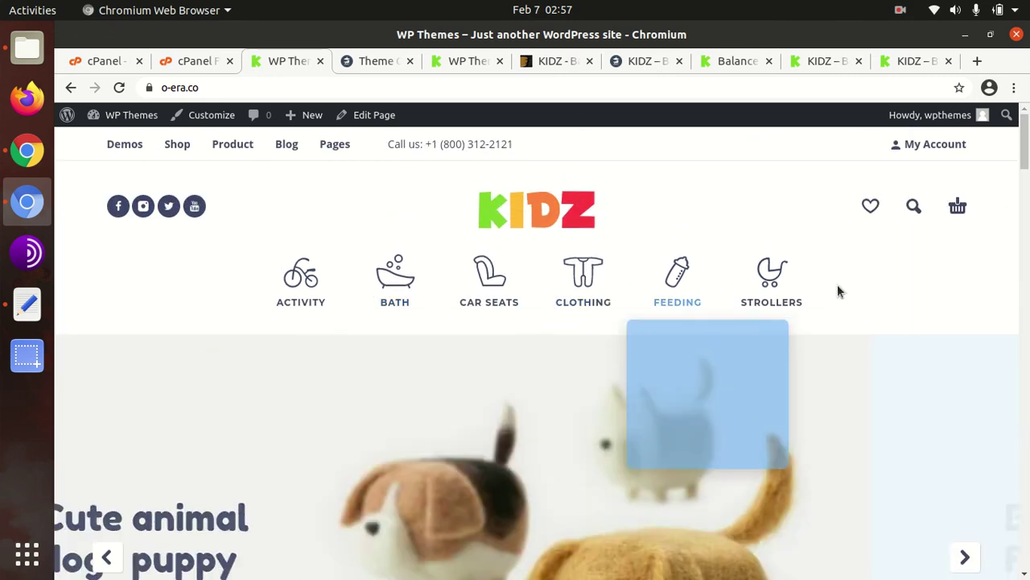
{"action": "mouse_move", "coordinate": [785, 294]}
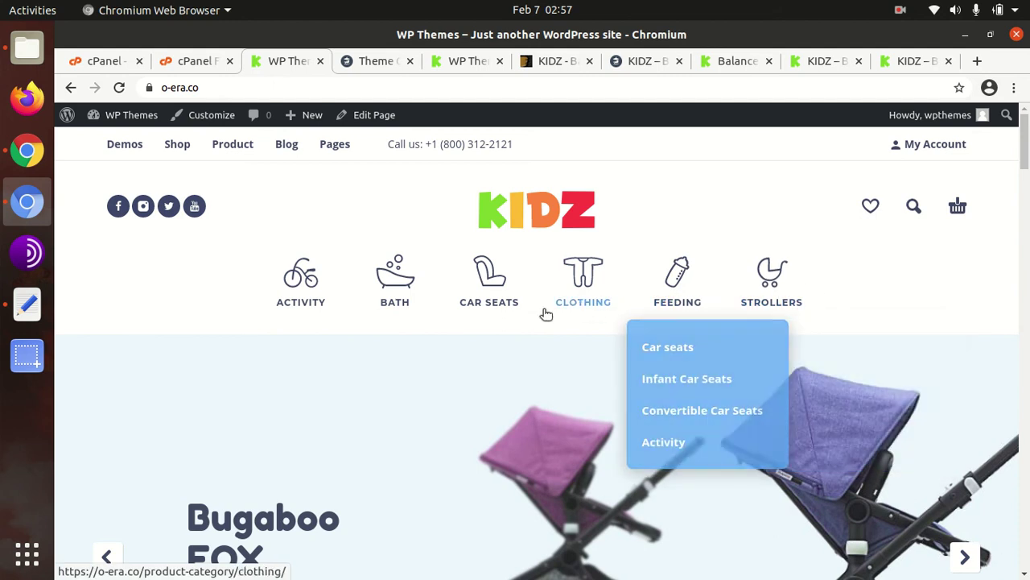
{"action": "mouse_move", "coordinate": [414, 317]}
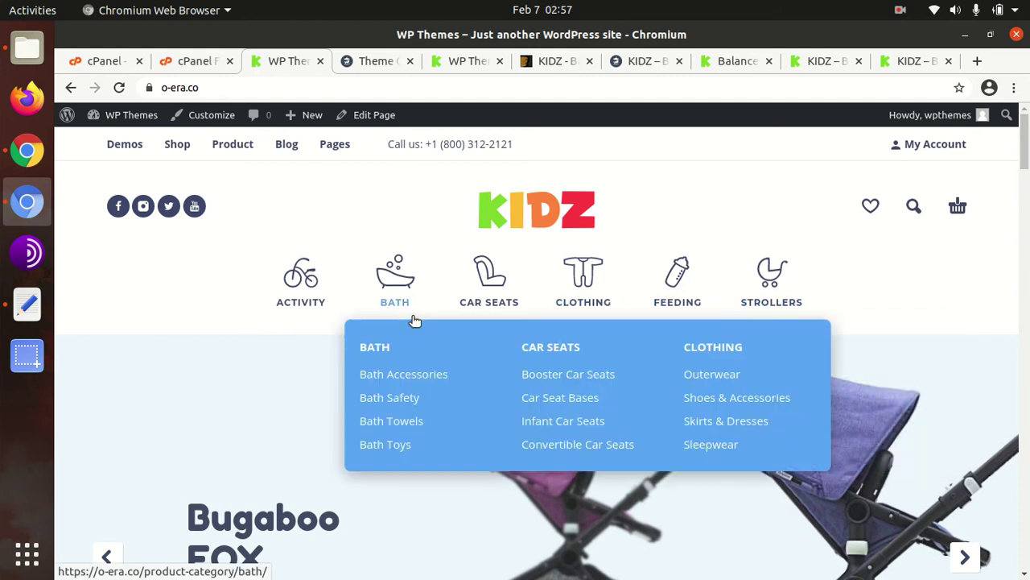